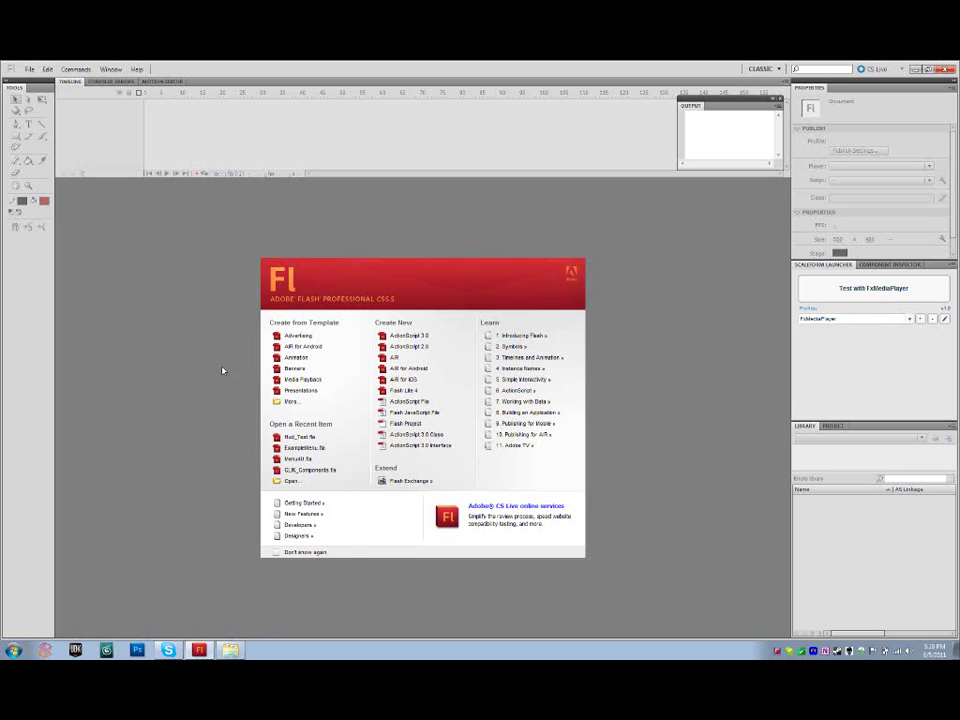
# - Create an ActionScript 2.0 document and set its publish target to Flash Player 8
pyautogui.click(393, 350)
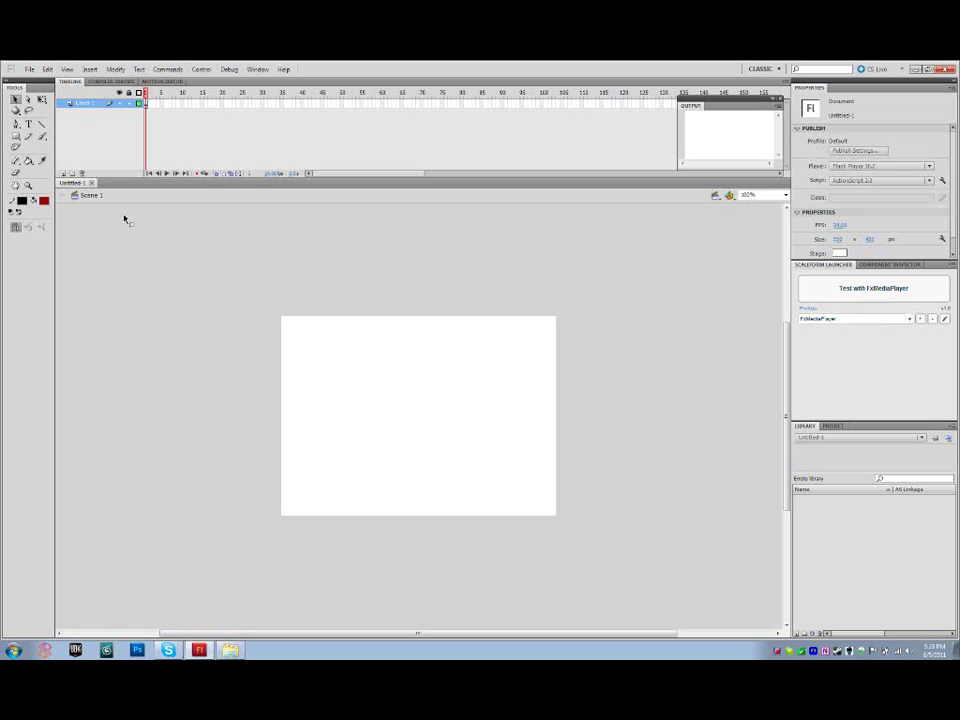
pyautogui.click(30, 69)
pyautogui.click(45, 246)
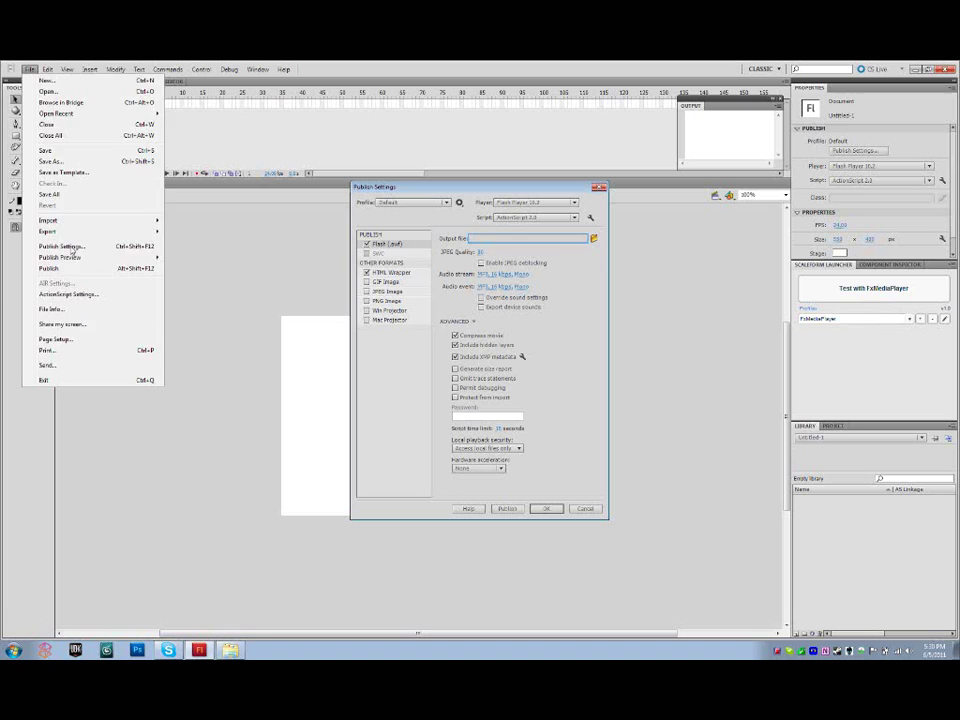
pyautogui.click(560, 202)
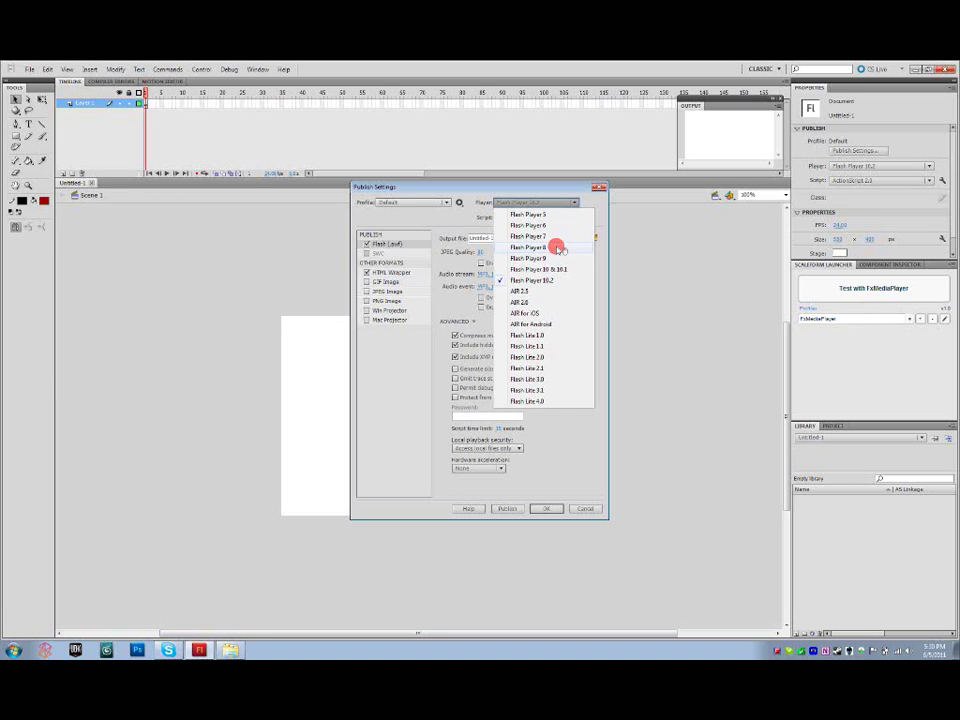
pyautogui.click(556, 248)
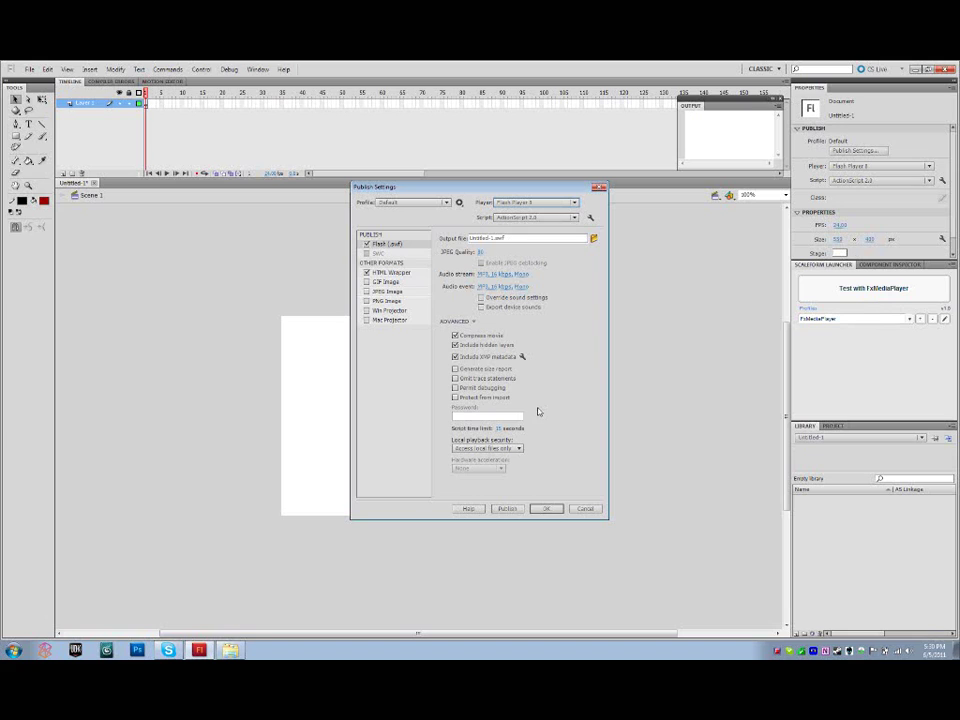
pyautogui.click(546, 509)
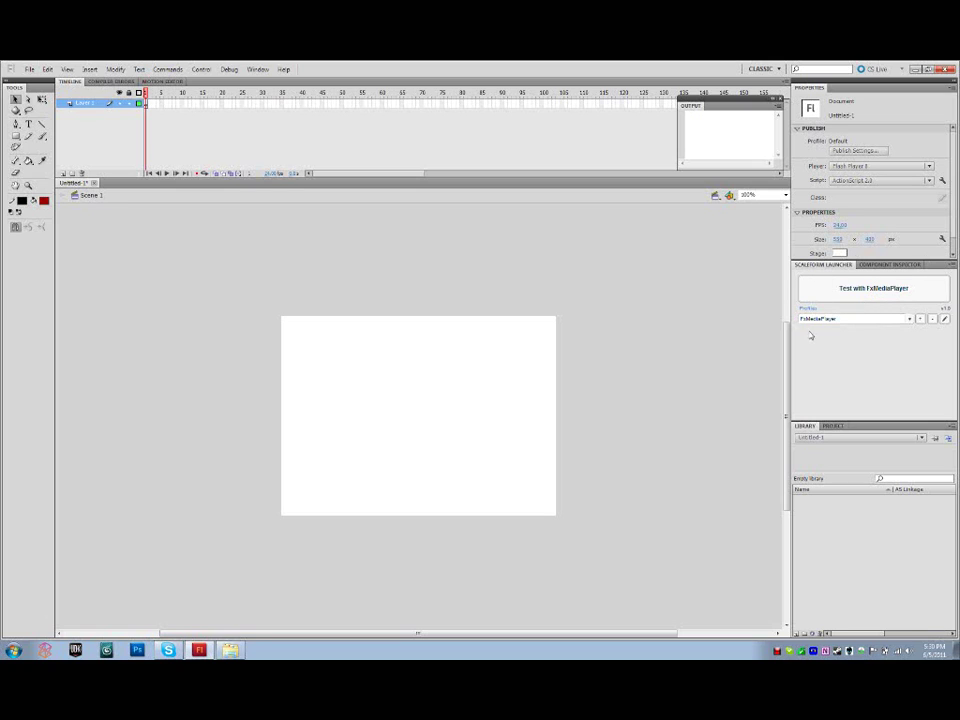
# - Try to test the unsaved document with FxMediaPlayer
pyautogui.click(836, 292)
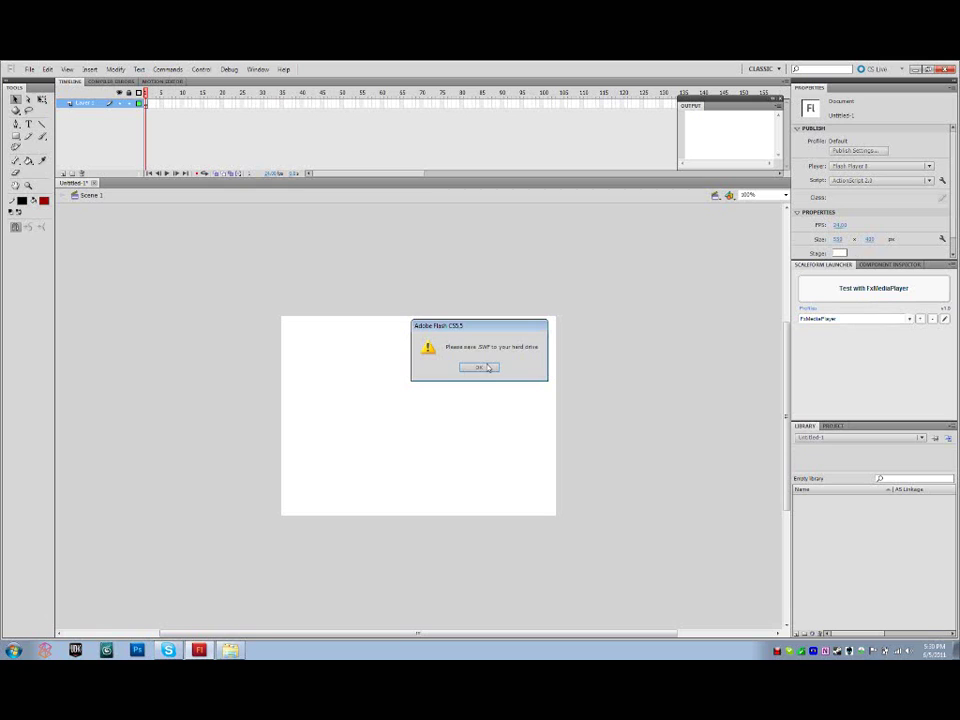
pyautogui.click(481, 367)
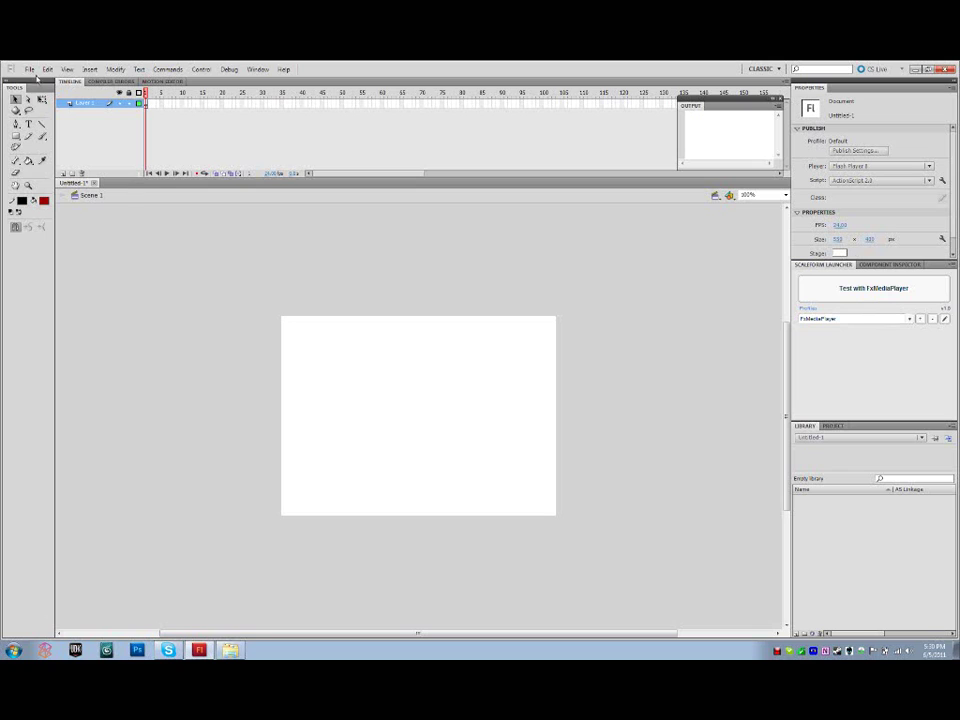
# - Open the CLIK_Components Flash document from C:\UDK\UDK-2011-05\Development\Flash\CLIK\components, accepting the default mapping for the missing font
pyautogui.click(31, 70)
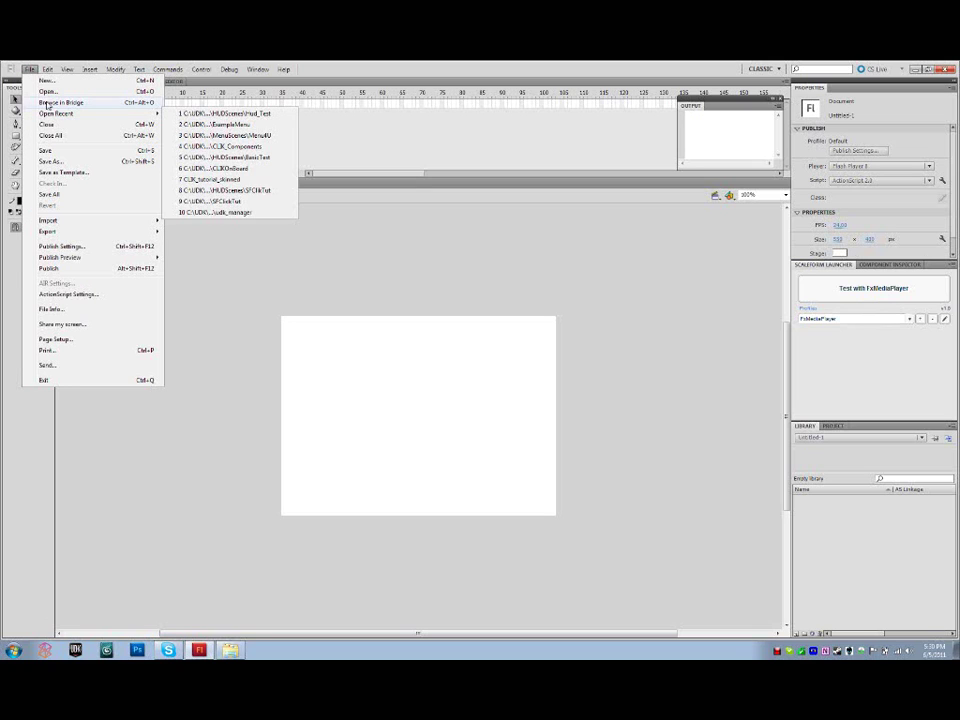
pyautogui.click(46, 91)
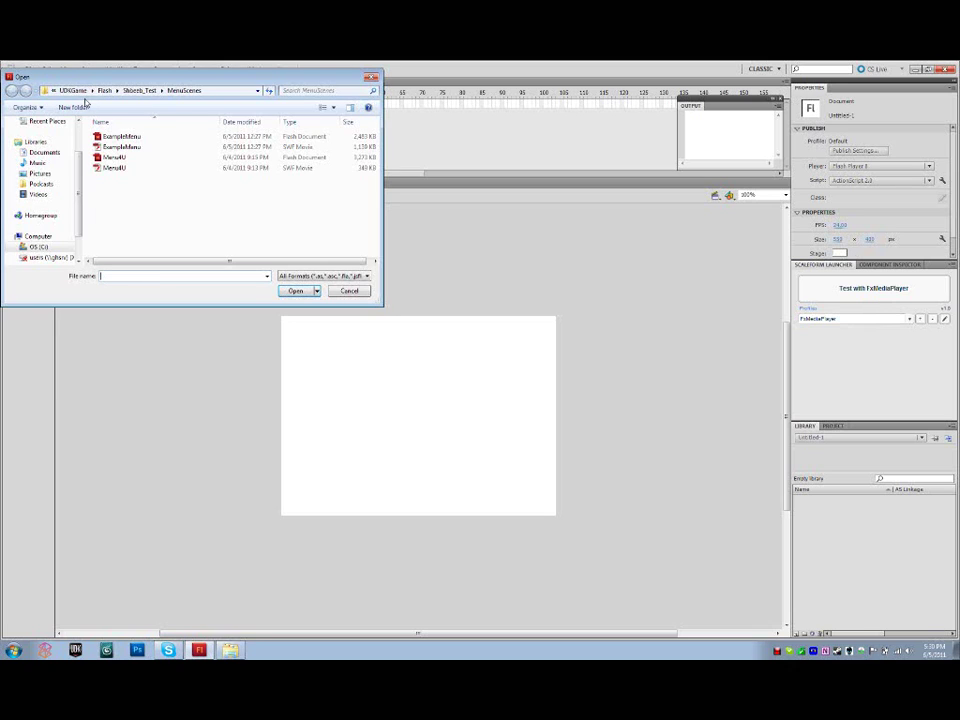
pyautogui.click(37, 246)
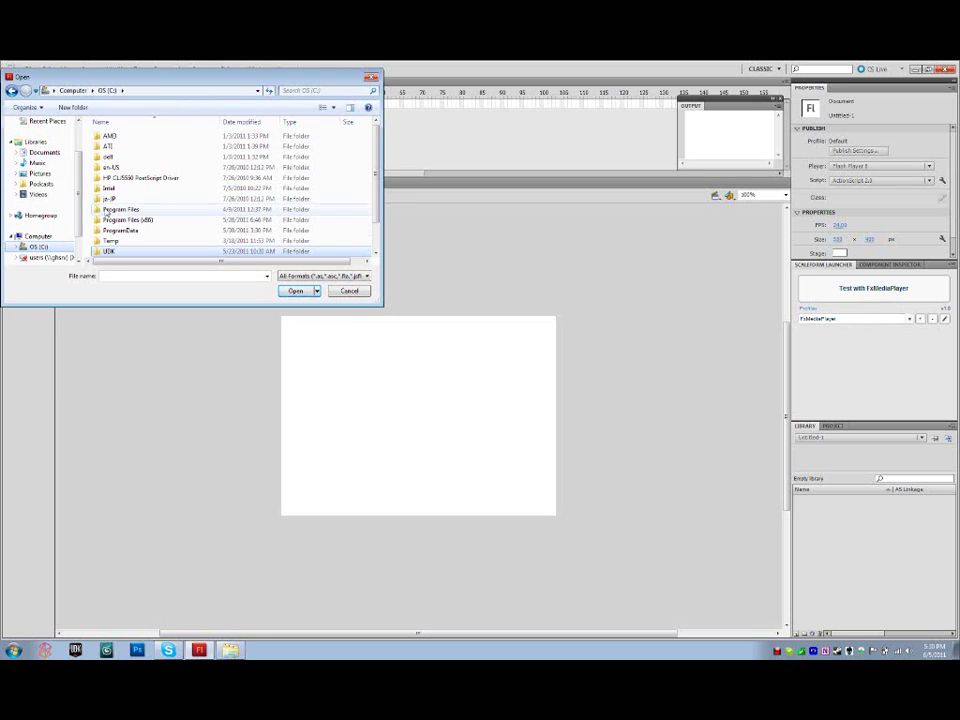
pyautogui.doubleClick(110, 251)
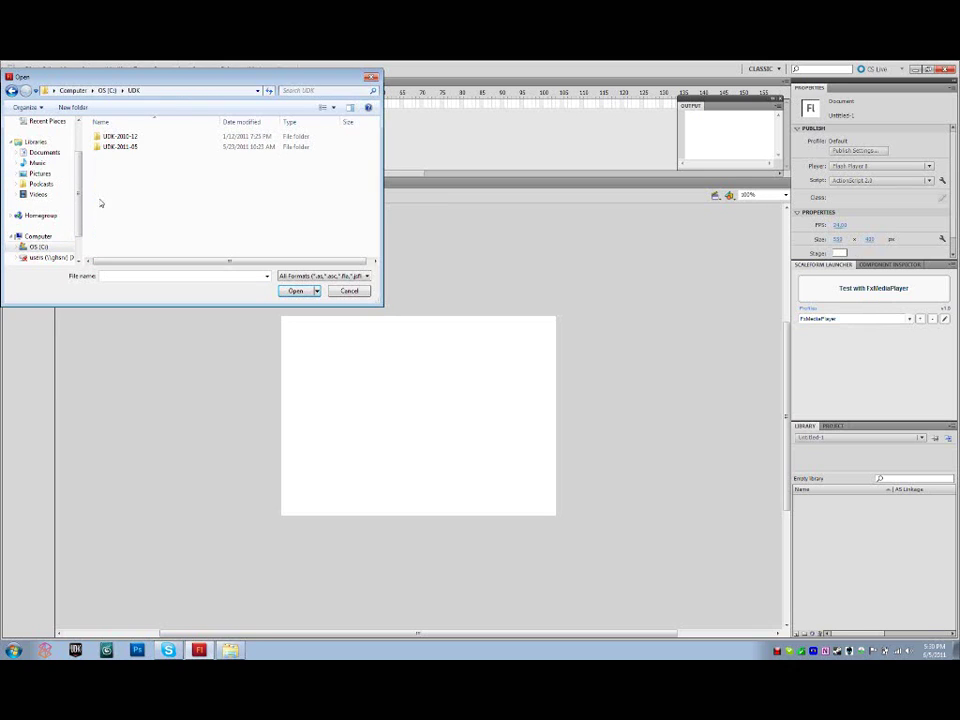
pyautogui.doubleClick(97, 147)
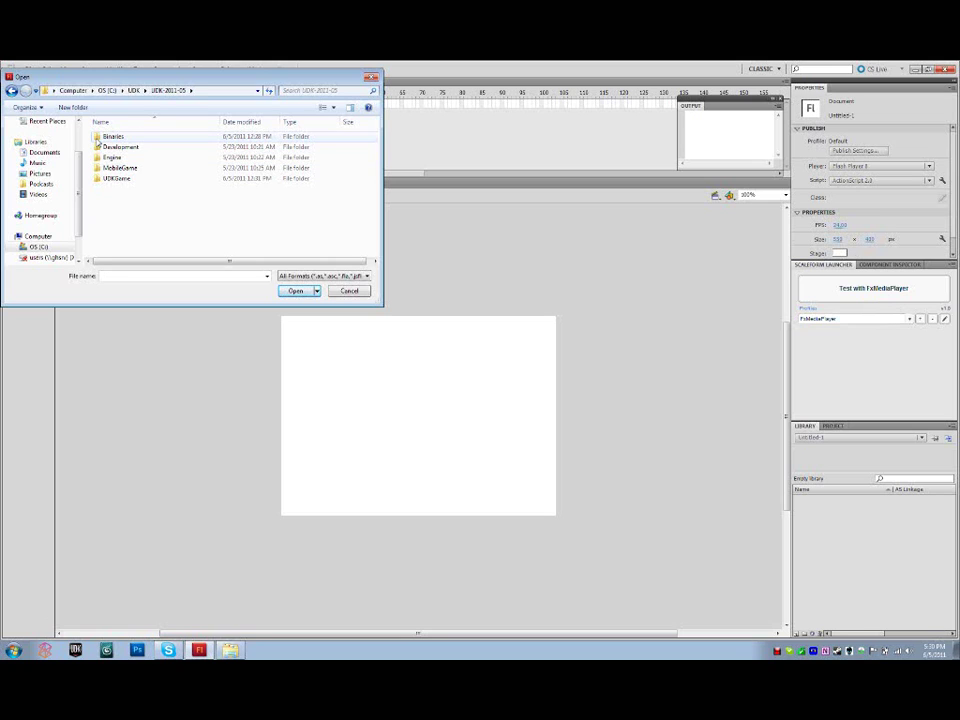
pyautogui.doubleClick(98, 146)
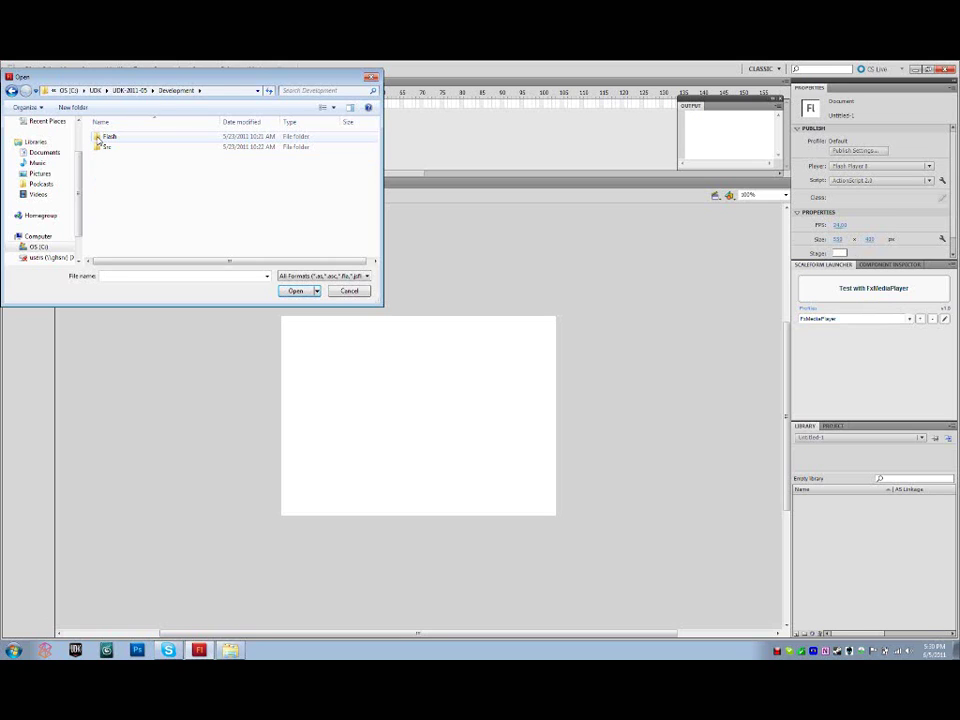
pyautogui.doubleClick(99, 138)
pyautogui.doubleClick(98, 138)
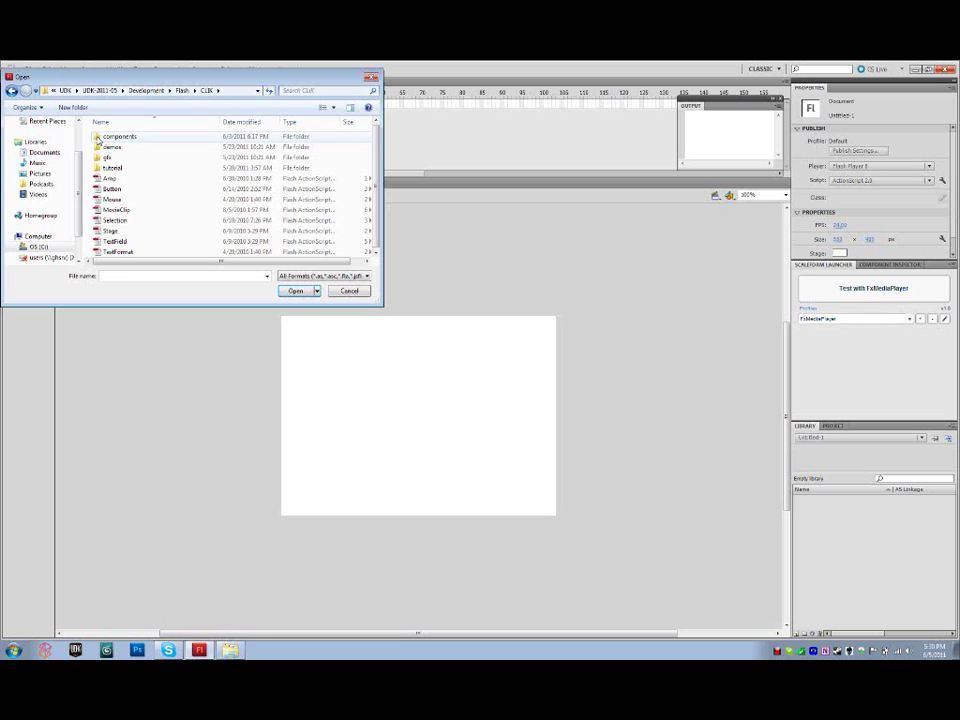
pyautogui.doubleClick(97, 136)
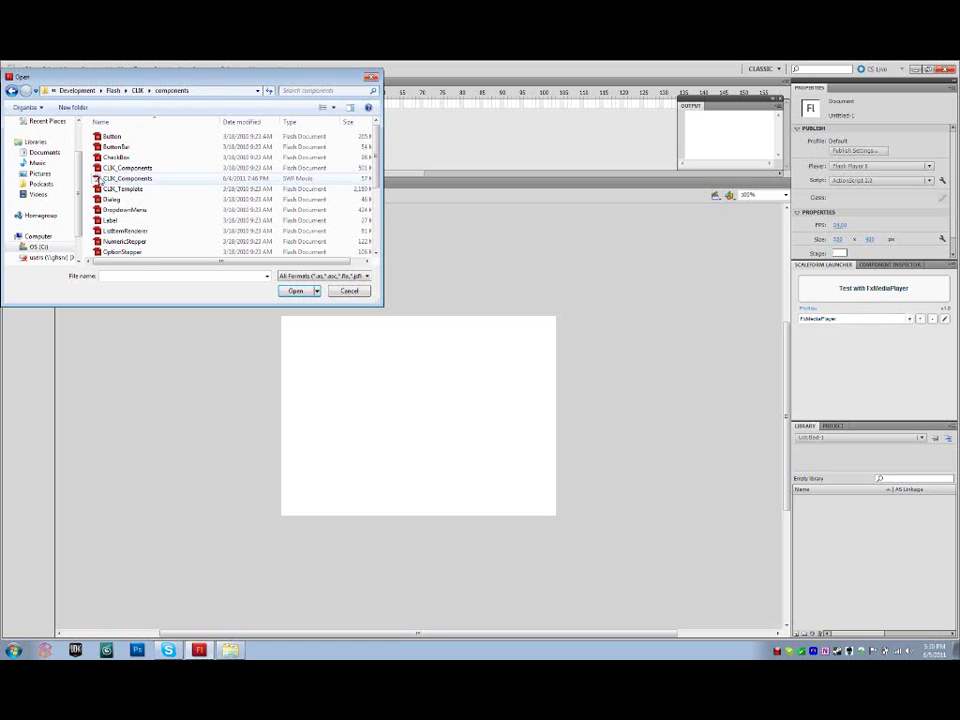
pyautogui.click(97, 170)
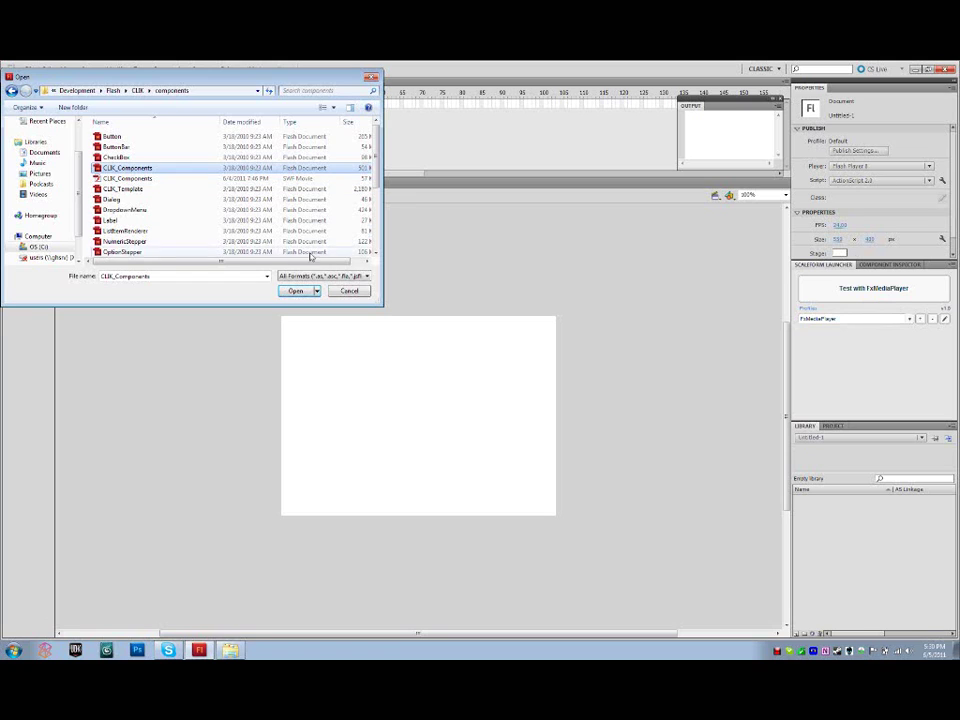
pyautogui.click(295, 290)
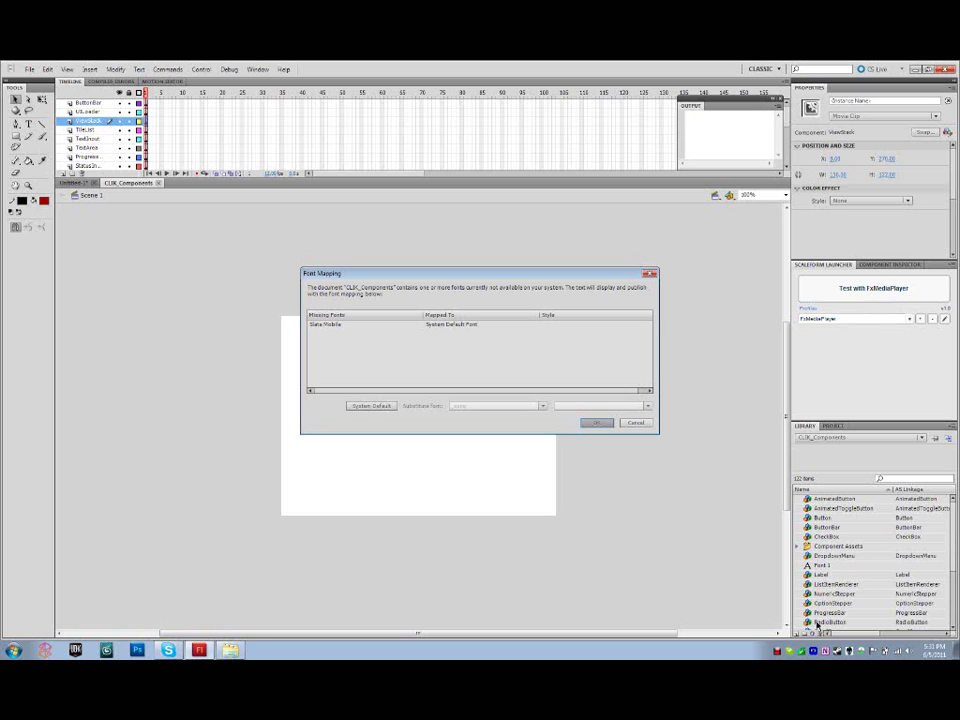
pyautogui.press('Return')
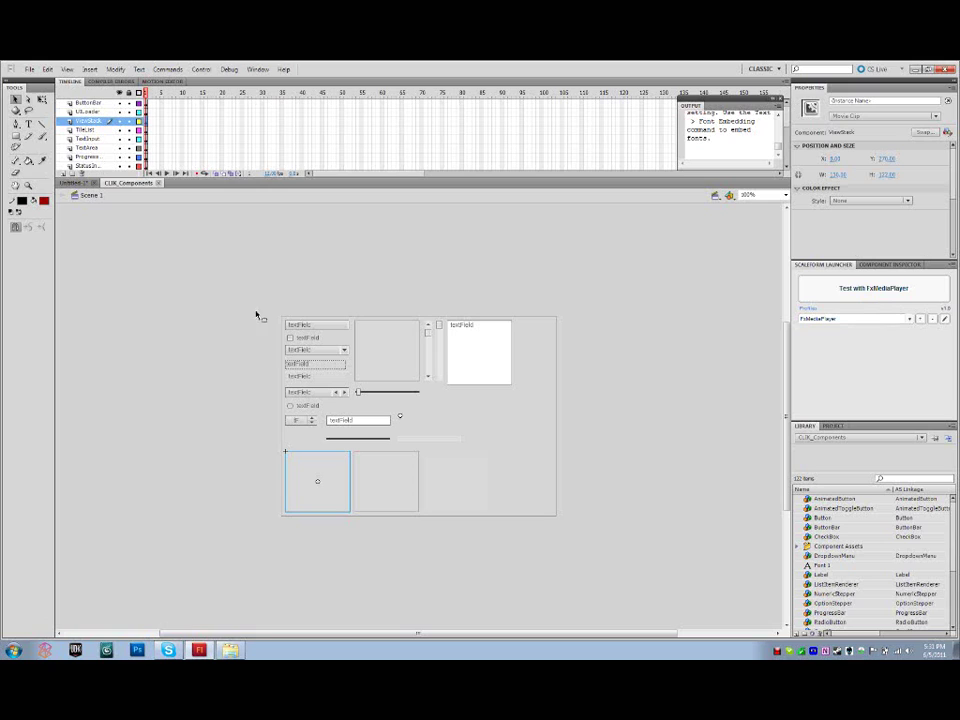
# - Test CLIK_Components with FxMediaPlayer and look through the component load log in the console window
pyautogui.click(834, 288)
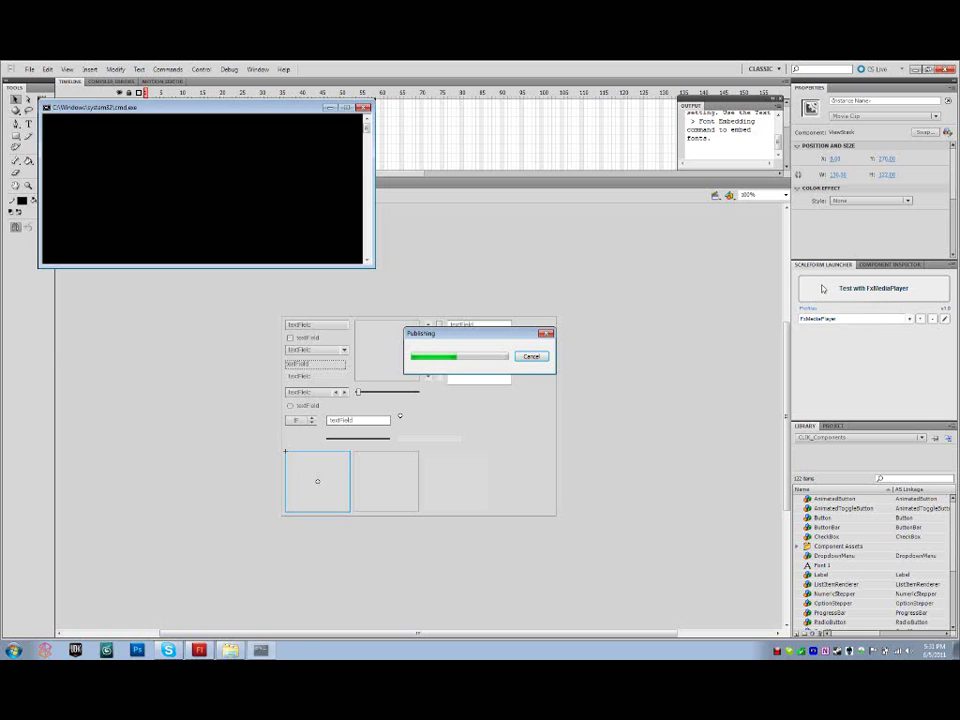
pyautogui.moveTo(233, 124); pyautogui.dragTo(485, 178)
pyautogui.click(217, 203)
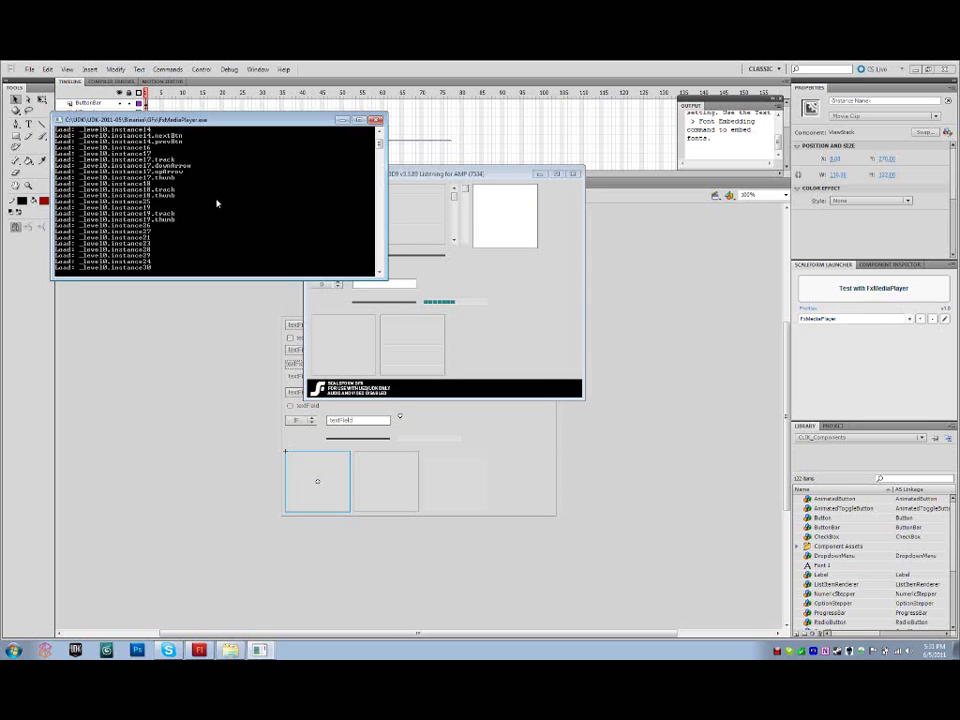
pyautogui.moveTo(379, 144)
pyautogui.mouseDown()
pyautogui.moveTo(379, 156)
pyautogui.moveTo(380, 141)
pyautogui.mouseUp()
pyautogui.click(430, 168)
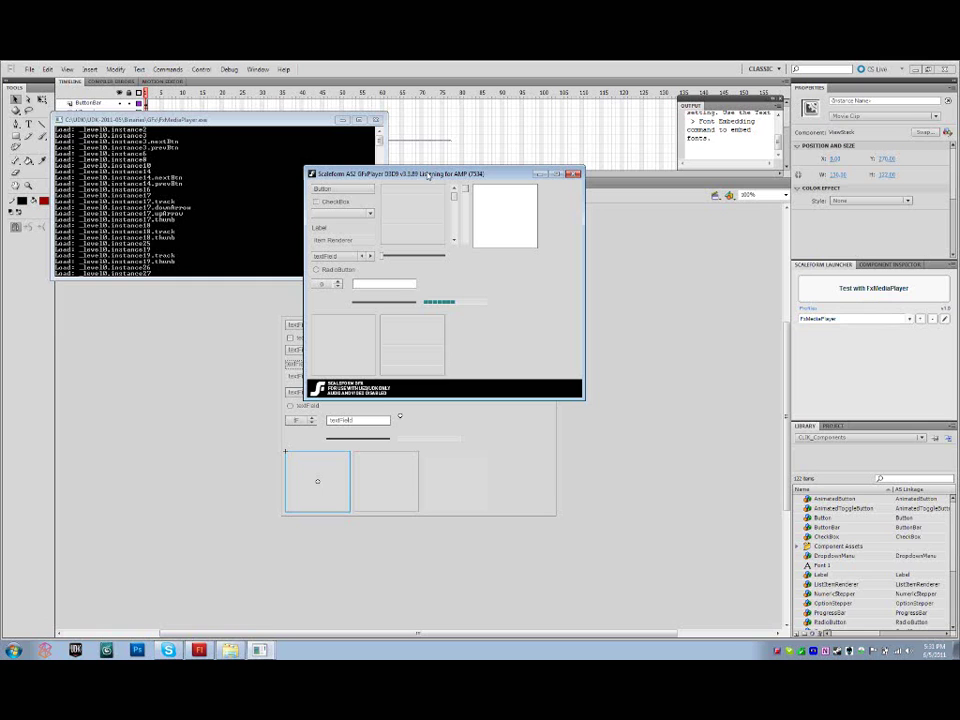
# - Try out the button, checkbox, dropdown, list, text area, radio button and numeric stepper in the player, closing the test windows at the end
pyautogui.click(365, 192)
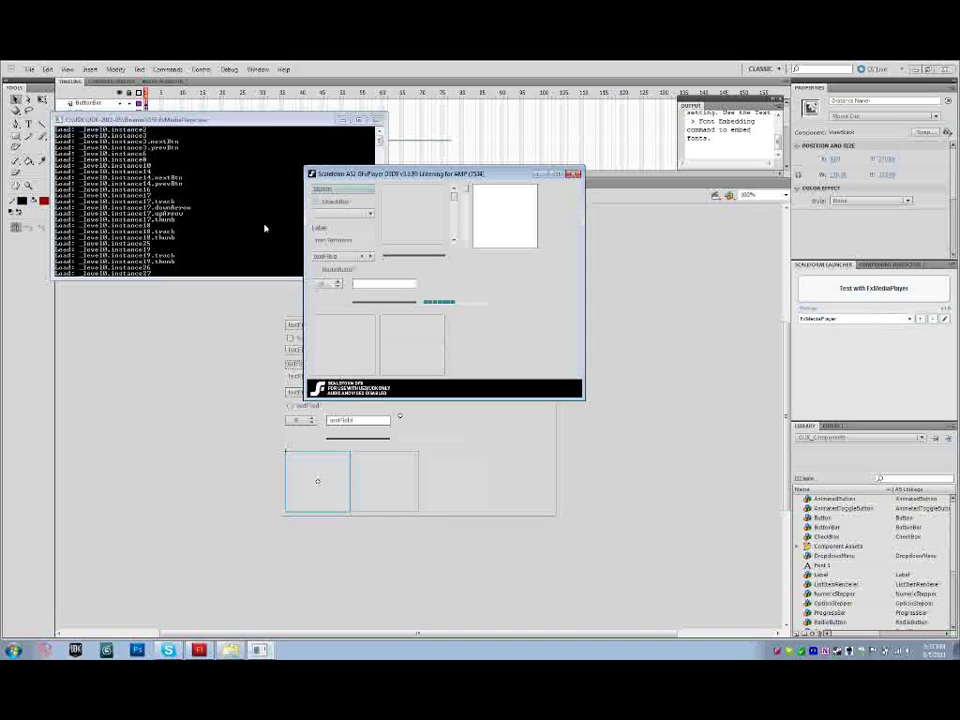
pyautogui.click(319, 201)
pyautogui.click(352, 213)
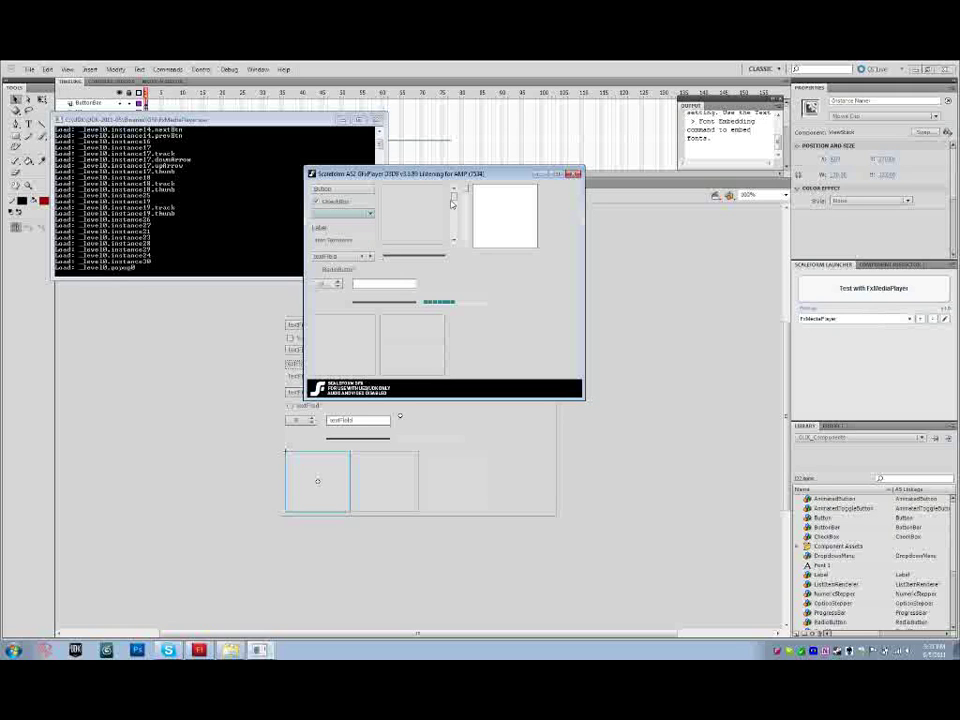
pyautogui.click(411, 239)
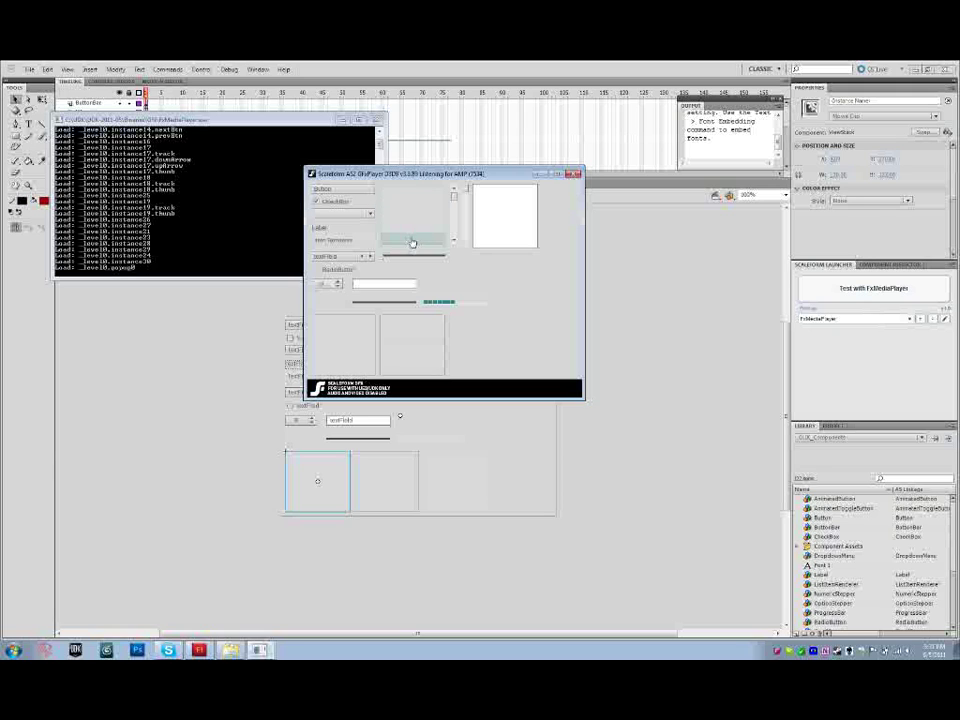
pyautogui.moveTo(452, 200)
pyautogui.mouseDown()
pyautogui.moveTo(454, 231)
pyautogui.moveTo(454, 197)
pyautogui.mouseUp()
pyautogui.write('sjknsacs')
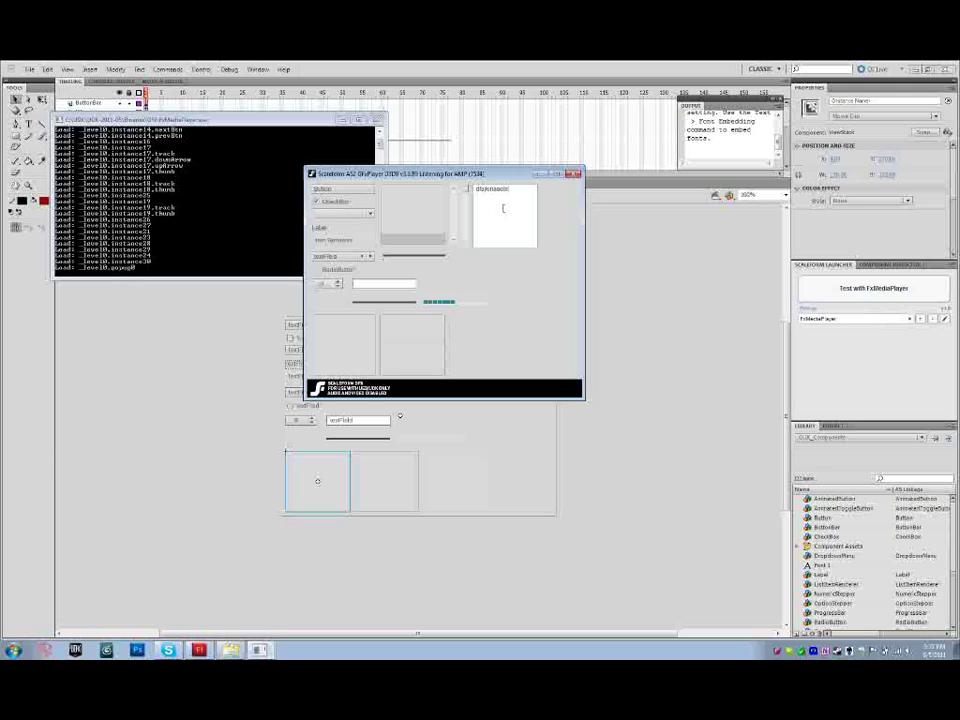
pyautogui.click(340, 283)
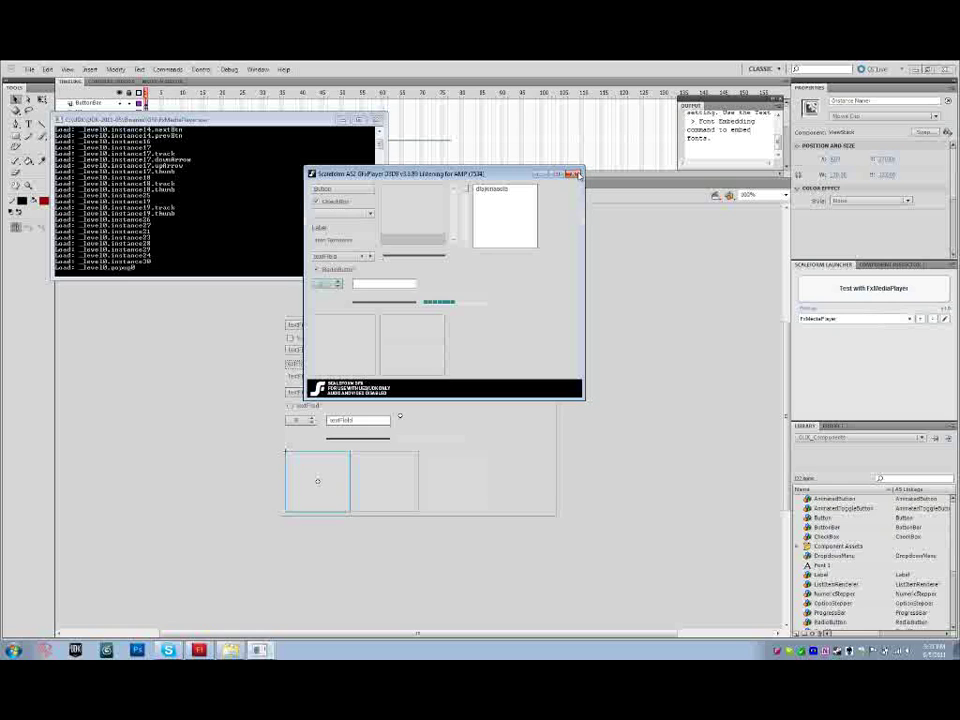
pyautogui.click(376, 119)
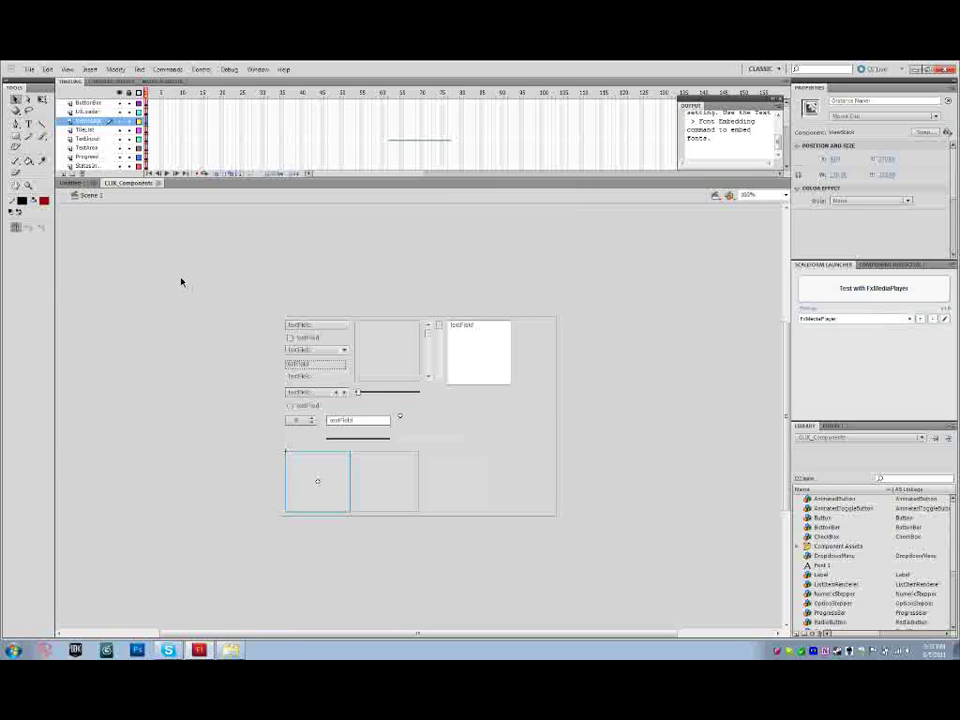
# - Copy the Button component from the CLIK_Components library
pyautogui.click(822, 518)
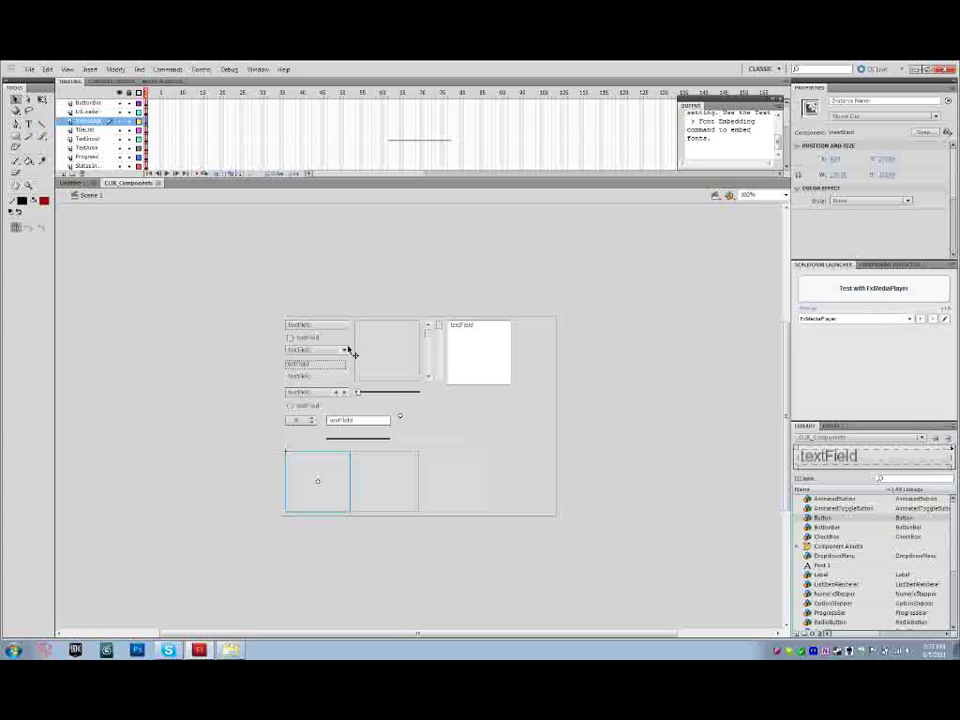
pyautogui.rightClick(805, 518)
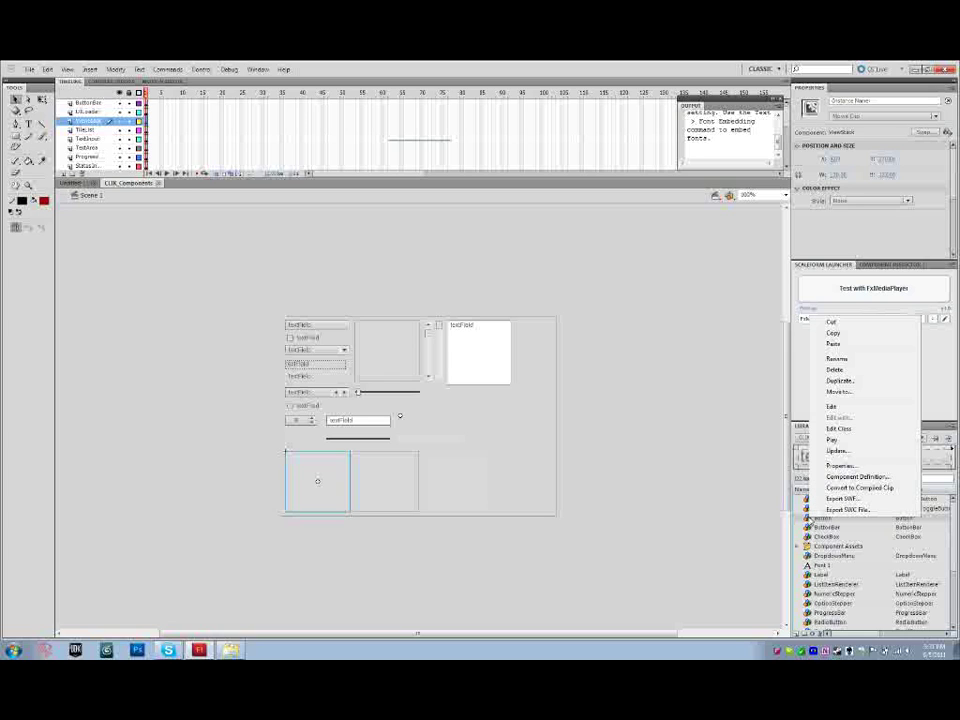
pyautogui.click(851, 333)
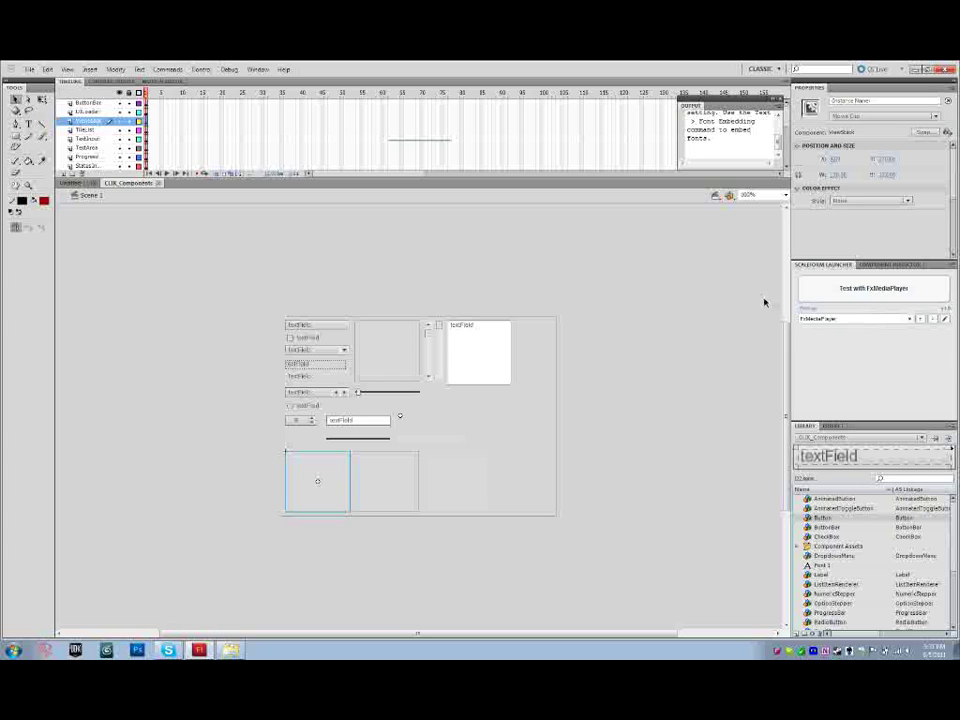
# - Paste the Button component onto the Untitled-1 stage with the default font mapping and move it up above the stage centre
pyautogui.click(77, 183)
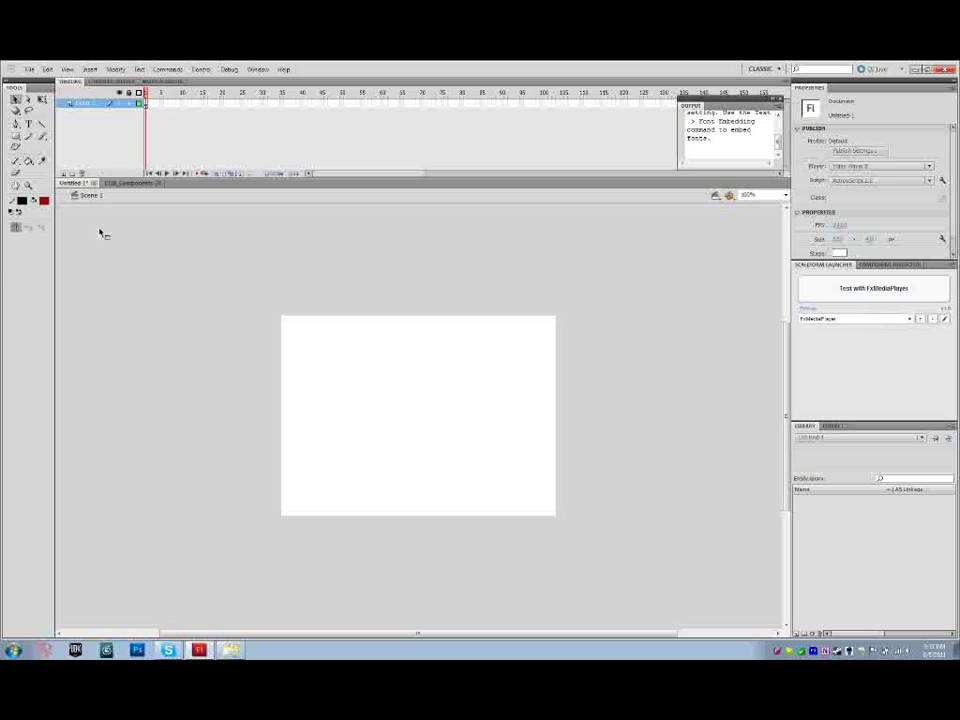
pyautogui.rightClick(372, 391)
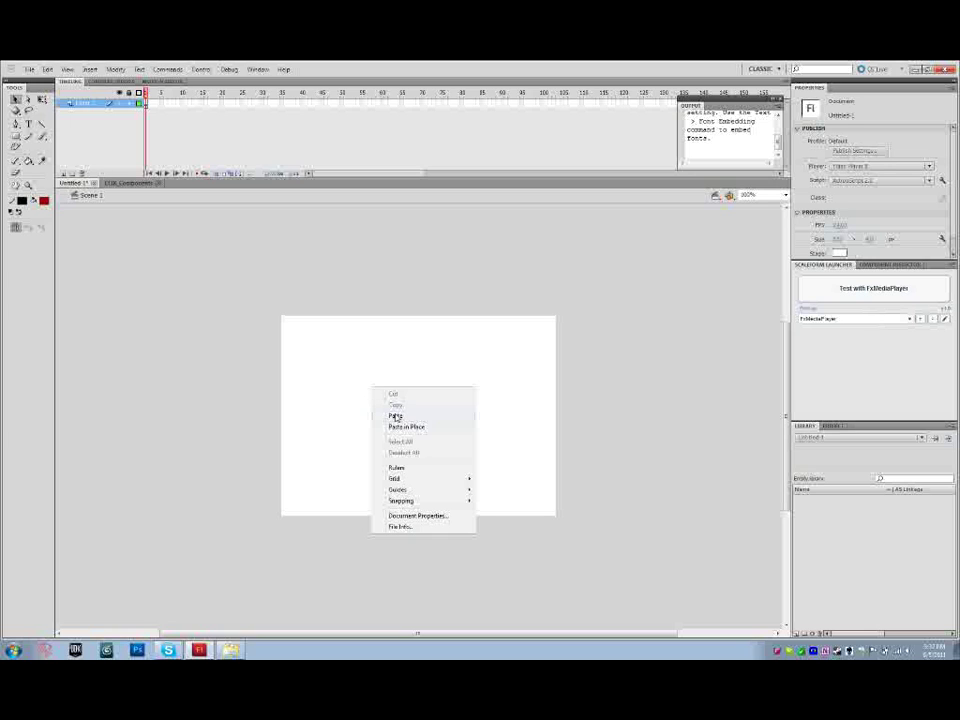
pyautogui.click(396, 416)
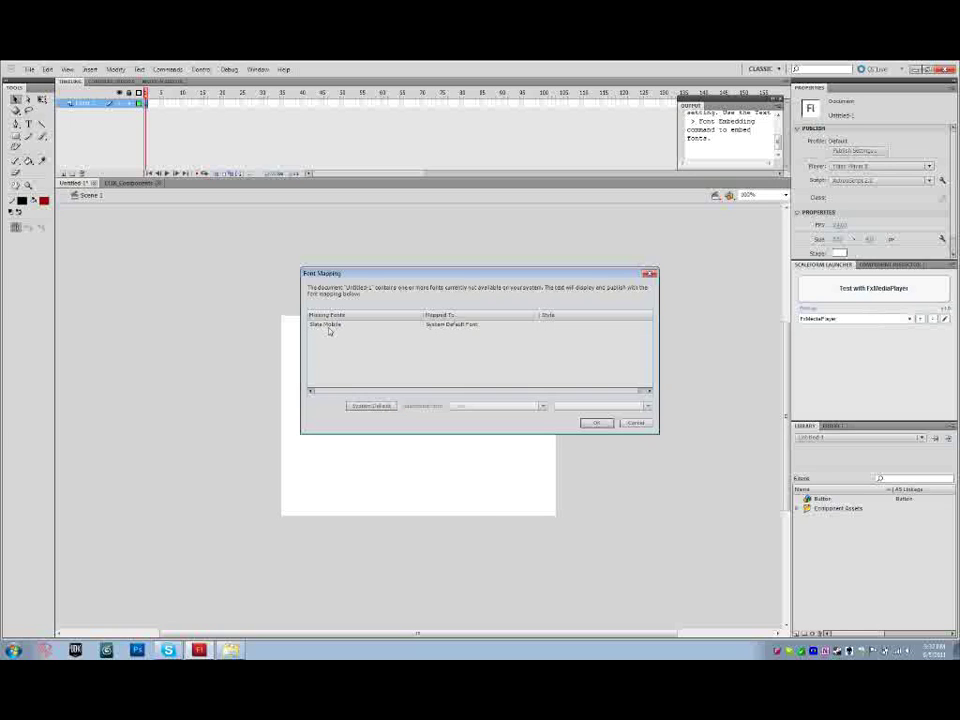
pyautogui.click(592, 424)
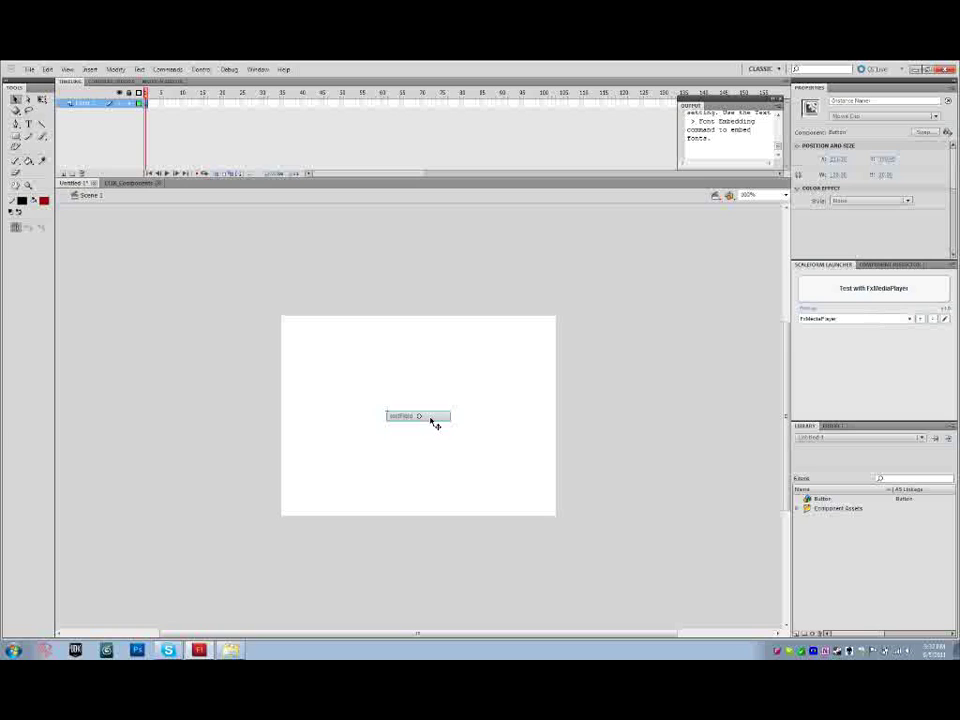
pyautogui.moveTo(432, 419); pyautogui.dragTo(426, 379)
pyautogui.click(463, 401)
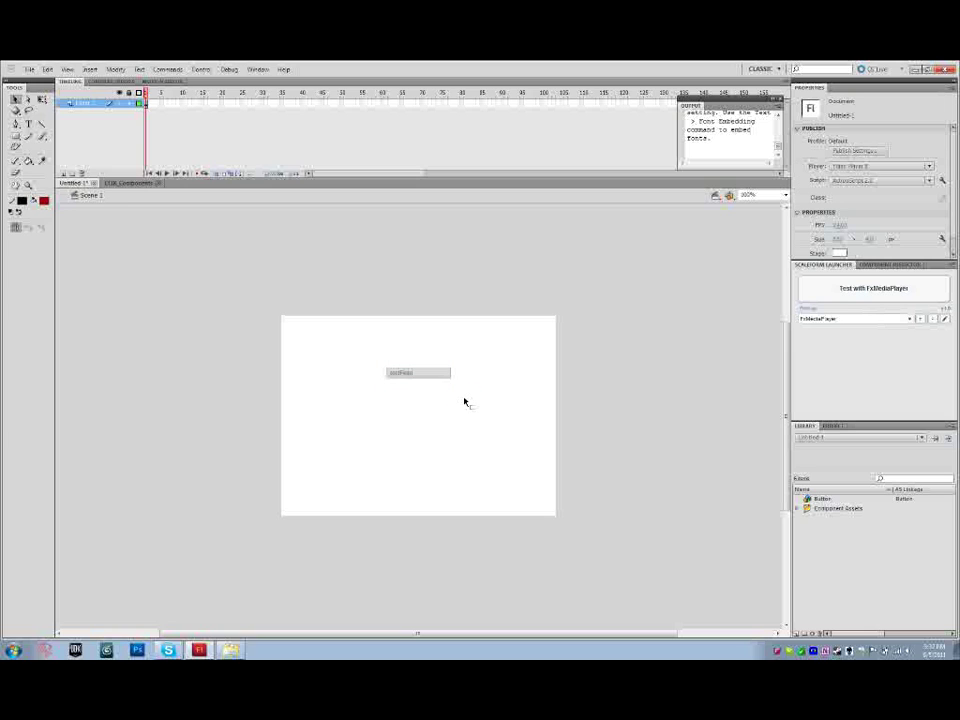
# - Start saving the document under a new name and browse to the MenuScenes folder within UDK-2011-05, UDKGame, Flash
pyautogui.click(442, 383)
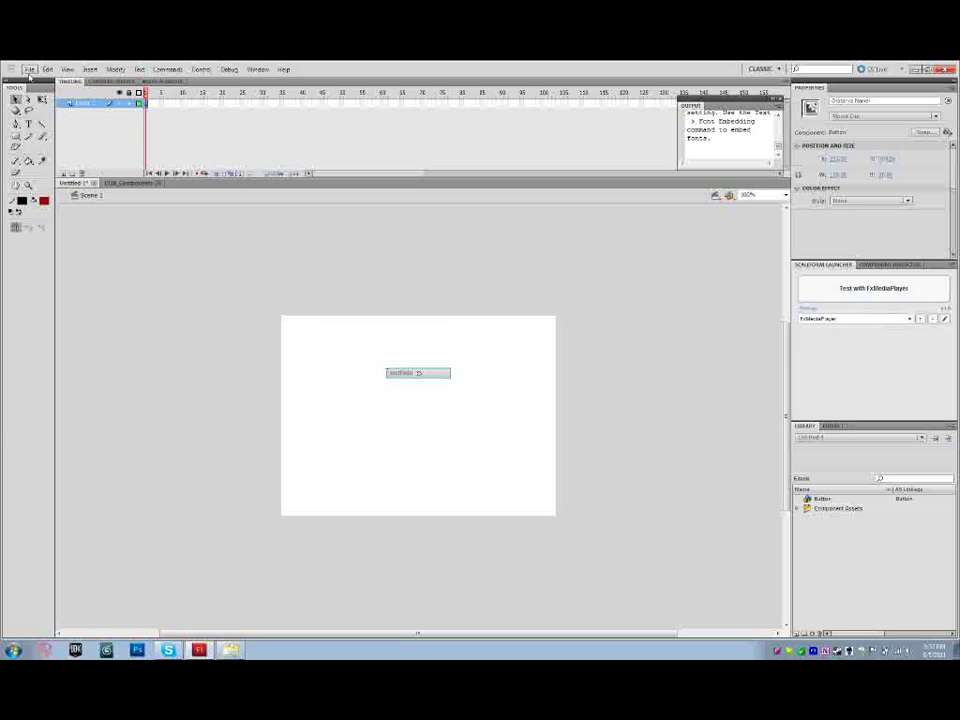
pyautogui.click(29, 69)
pyautogui.click(50, 150)
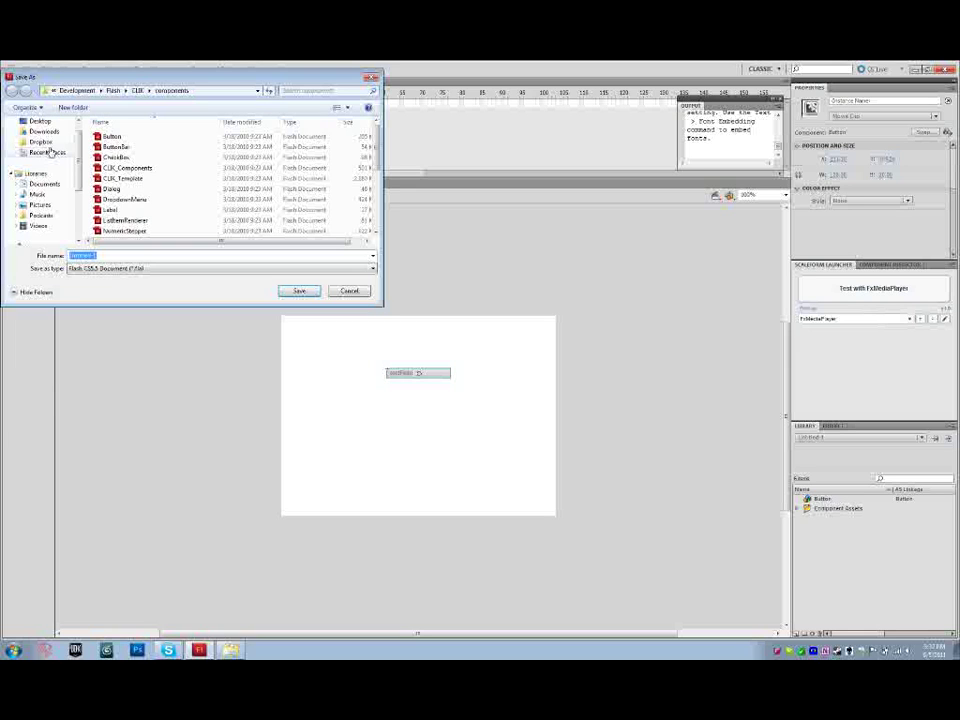
pyautogui.click(90, 91)
pyautogui.click(124, 91)
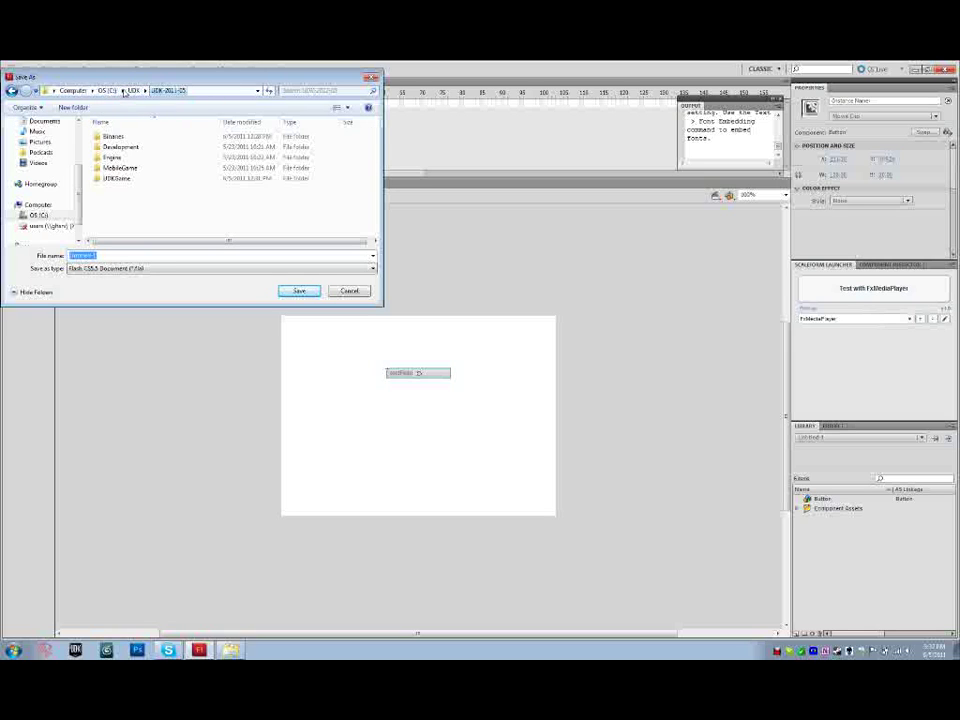
pyautogui.doubleClick(96, 180)
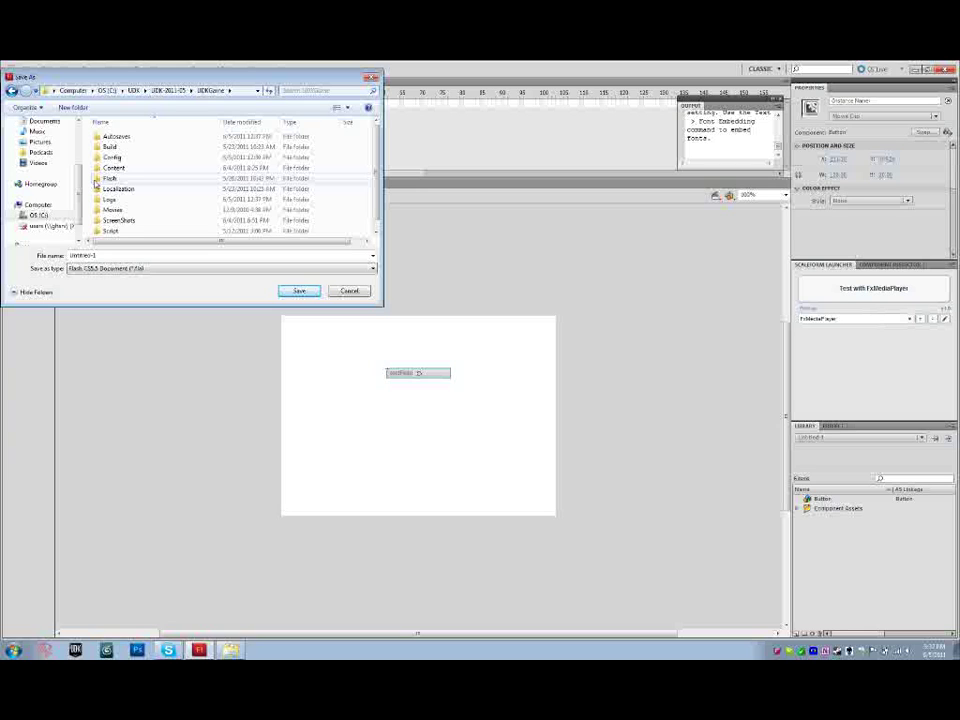
pyautogui.doubleClick(96, 180)
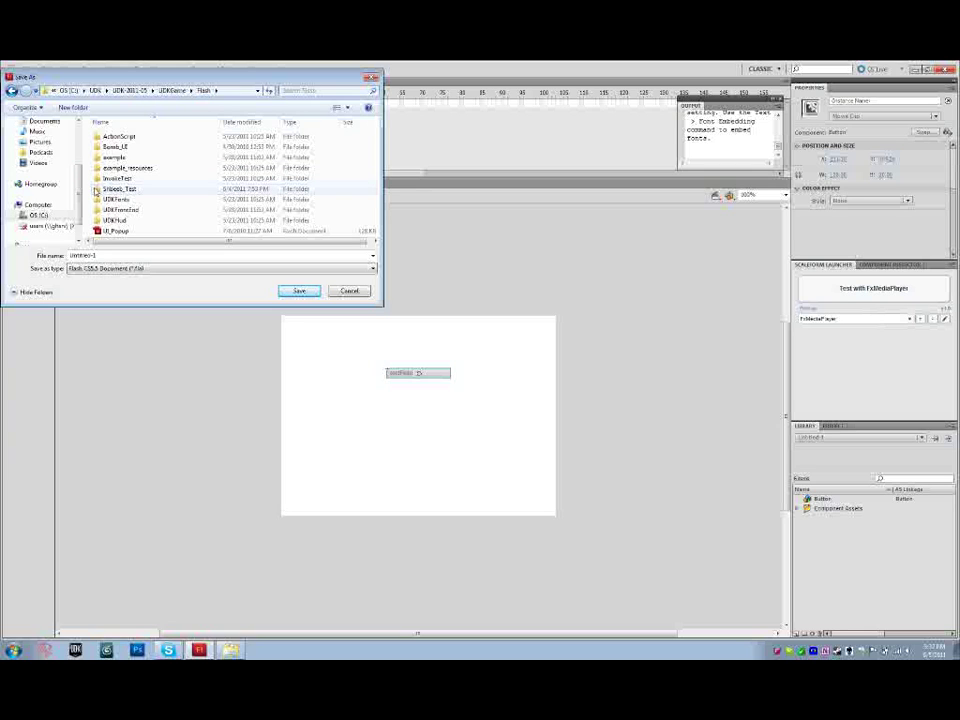
pyautogui.click(96, 190)
pyautogui.doubleClick(96, 190)
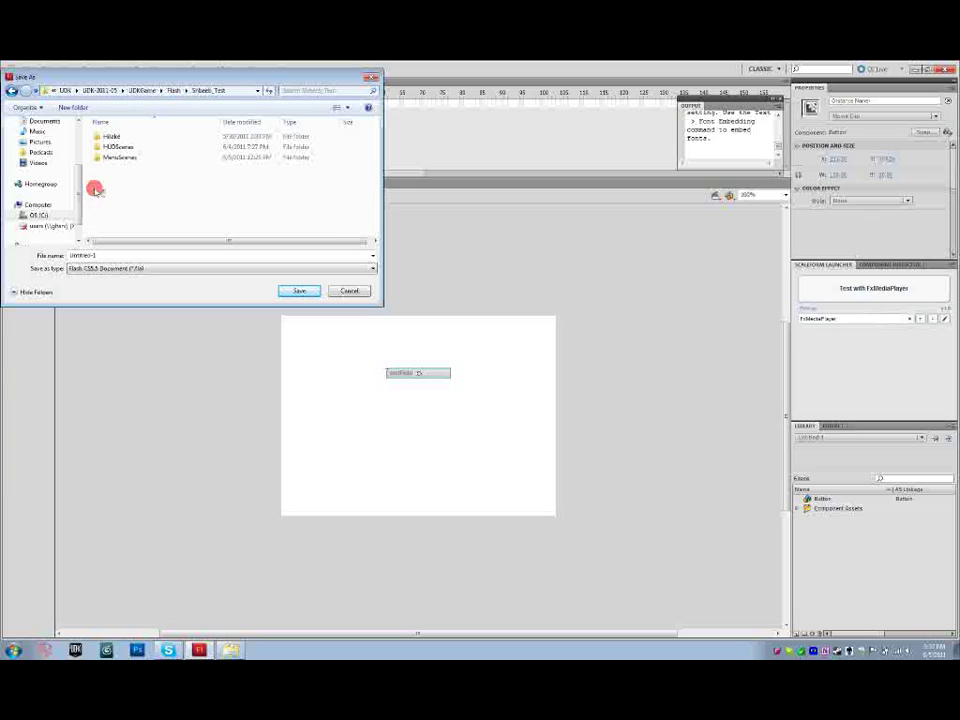
pyautogui.click(96, 159)
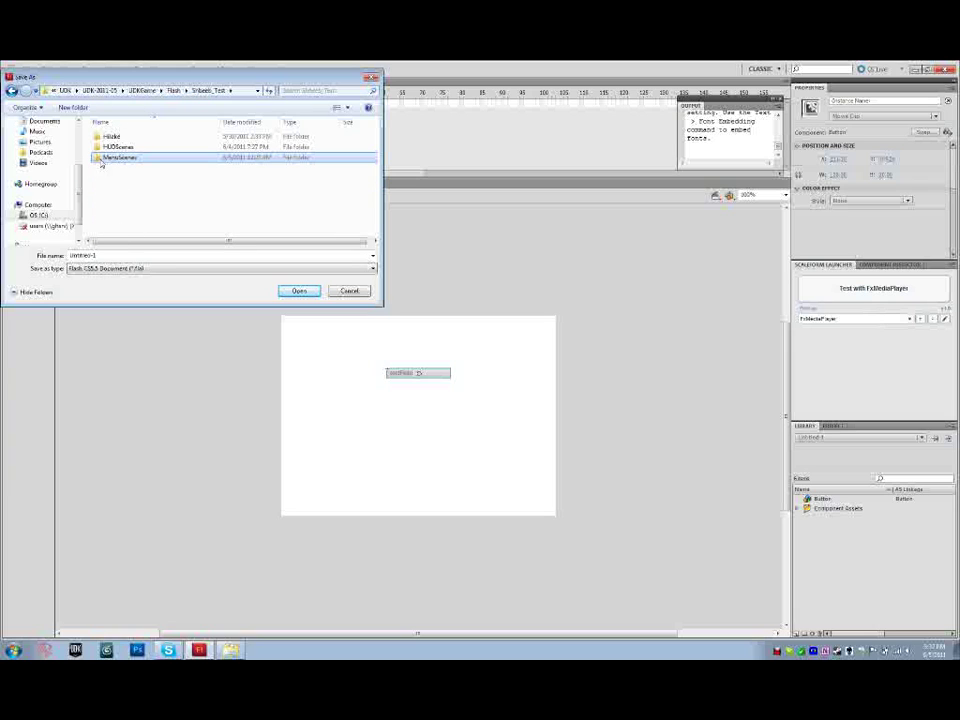
pyautogui.doubleClick(96, 158)
# - Name the file CLIKExample and save it as a Flash CS5.5 document
pyautogui.doubleClick(97, 254)
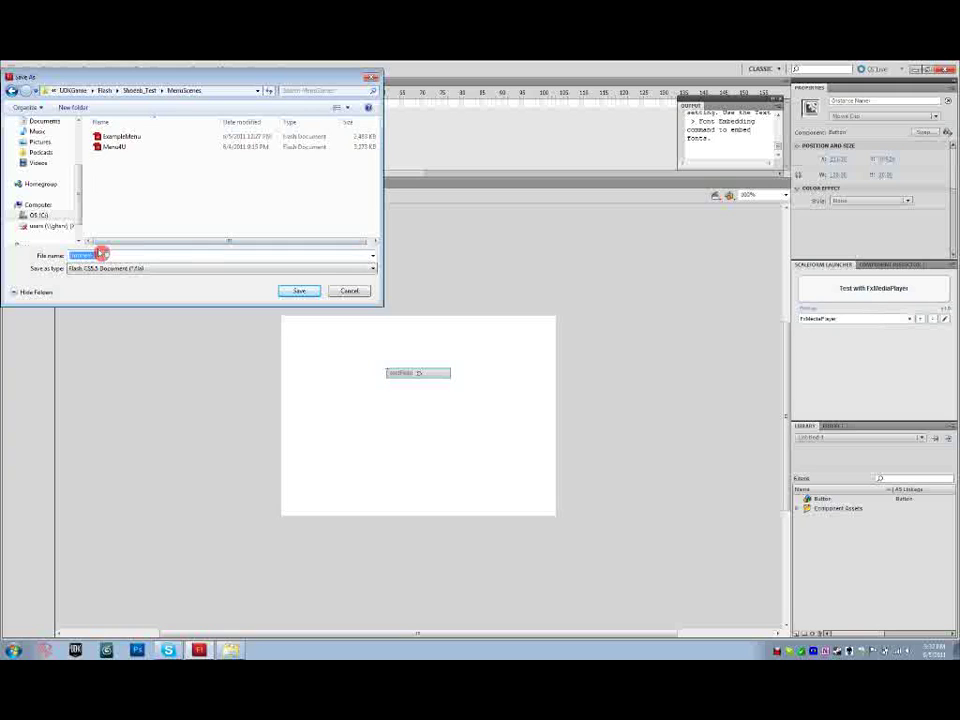
pyautogui.write('G')
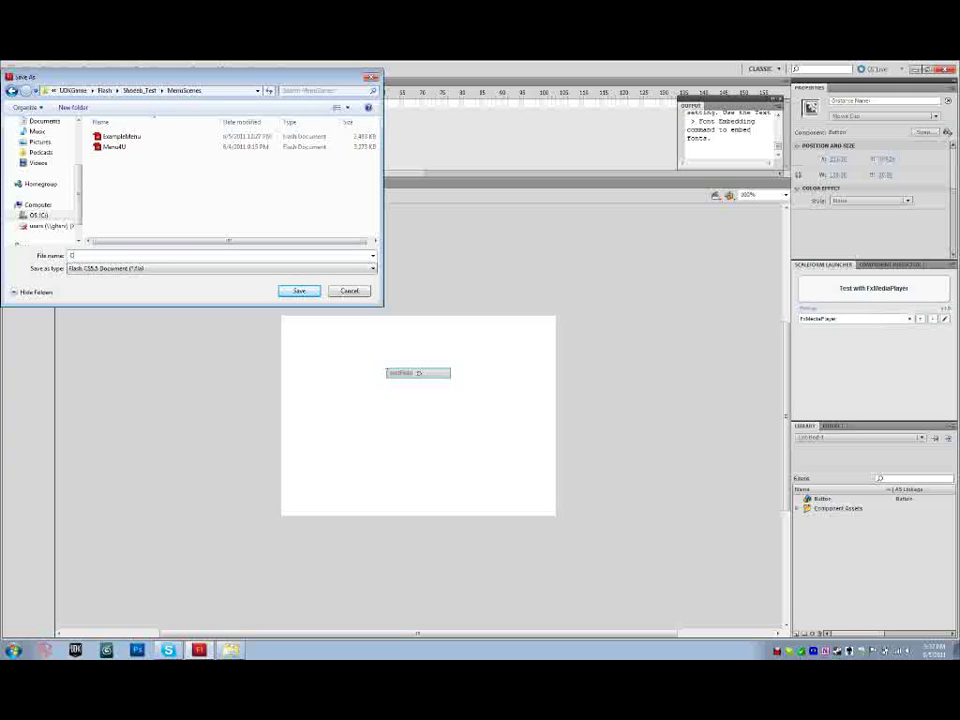
pyautogui.write('LIKExample')
pyautogui.click(306, 290)
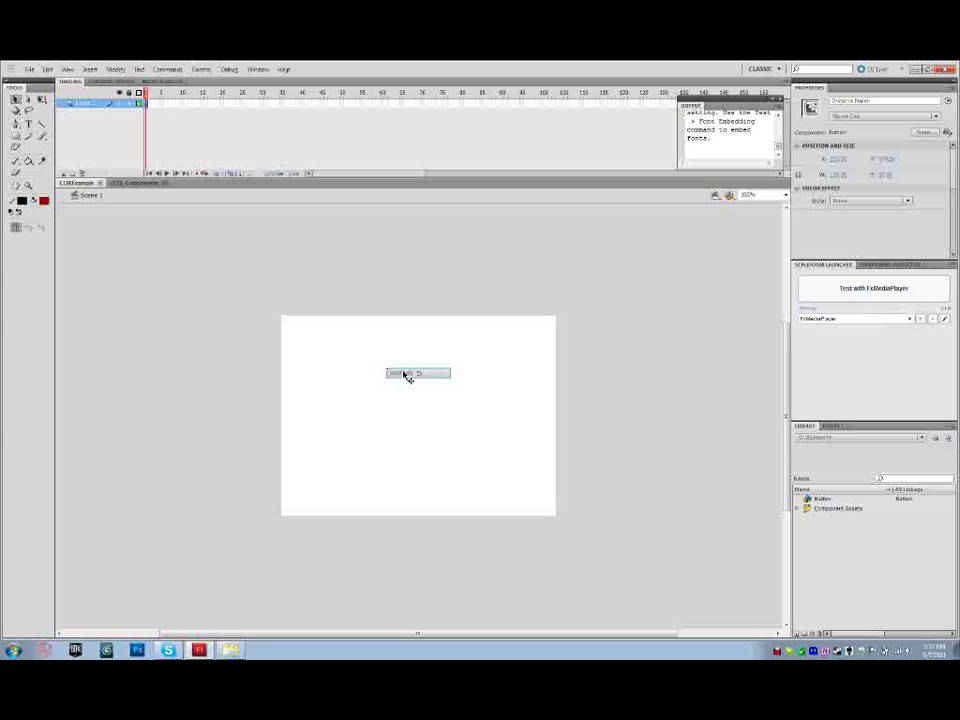
# - Move the button slightly up and left on the stage and try it in FxMediaPlayer, closing the player at the end
pyautogui.moveTo(407, 374); pyautogui.dragTo(388, 356)
pyautogui.click(825, 289)
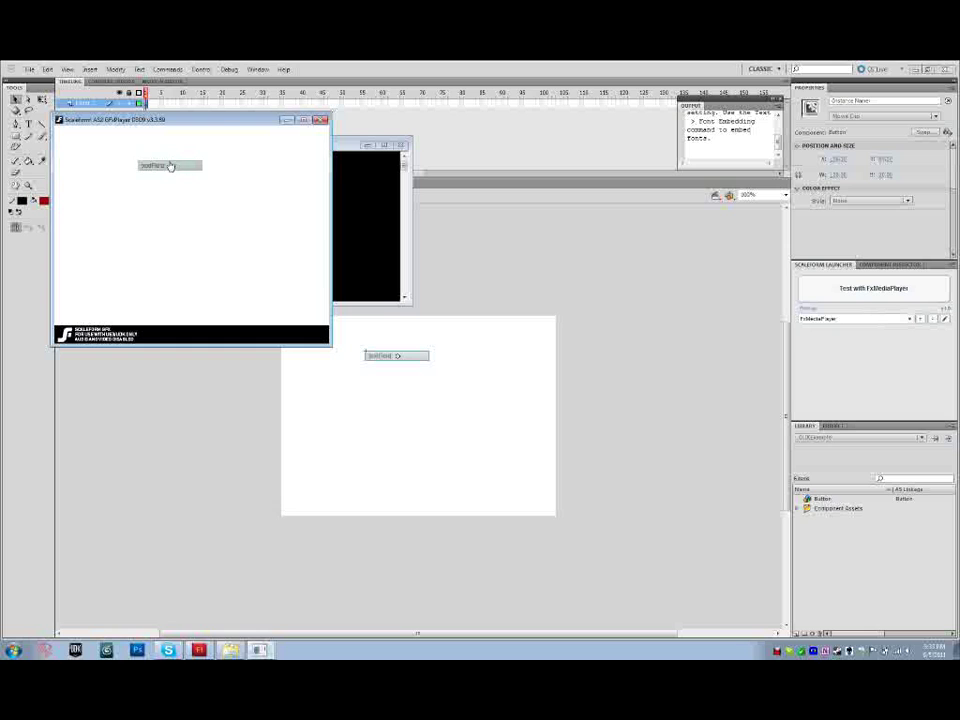
pyautogui.moveTo(185, 122); pyautogui.dragTo(490, 203)
pyautogui.click(117, 165)
pyautogui.click(380, 197)
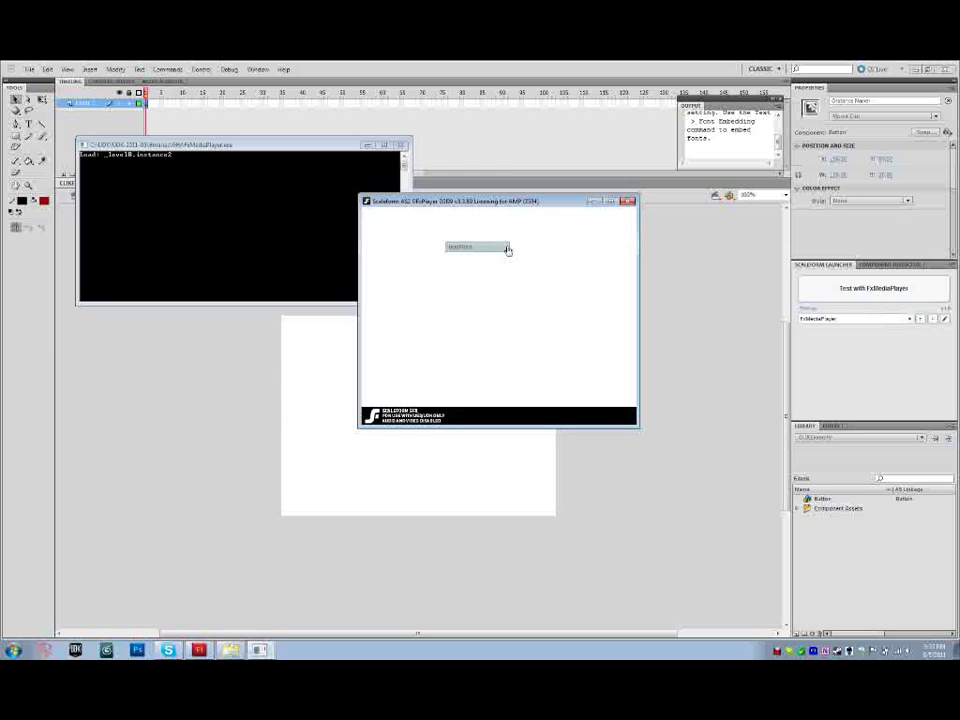
pyautogui.click(158, 177)
pyautogui.click(437, 210)
pyautogui.click(627, 201)
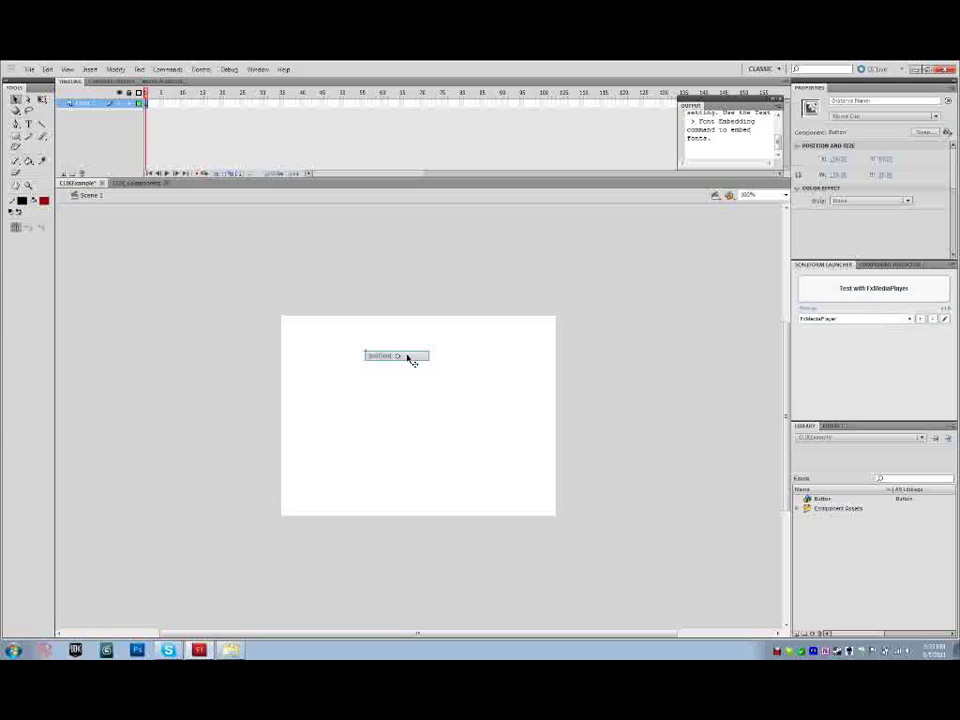
# - Rename the timeline layer holding the button to Buttons
pyautogui.doubleClick(84, 103)
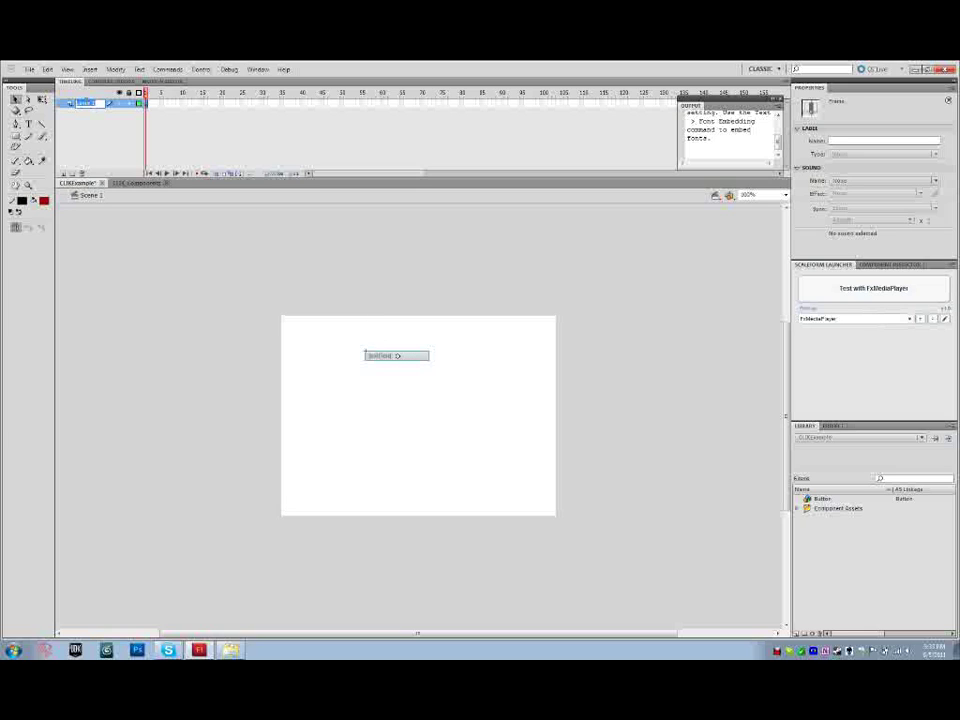
pyautogui.write('a')
pyautogui.press('Return')
# - Enlarge the properties area to reach the button's component parameters and set its label to Start
pyautogui.click(401, 360)
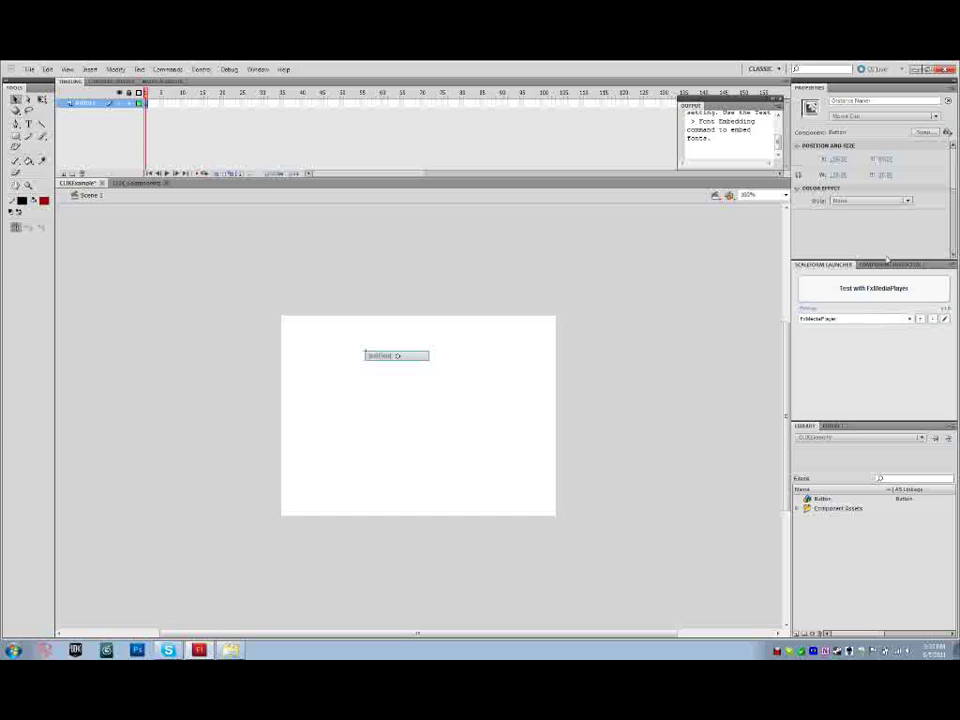
pyautogui.moveTo(884, 259); pyautogui.dragTo(873, 347)
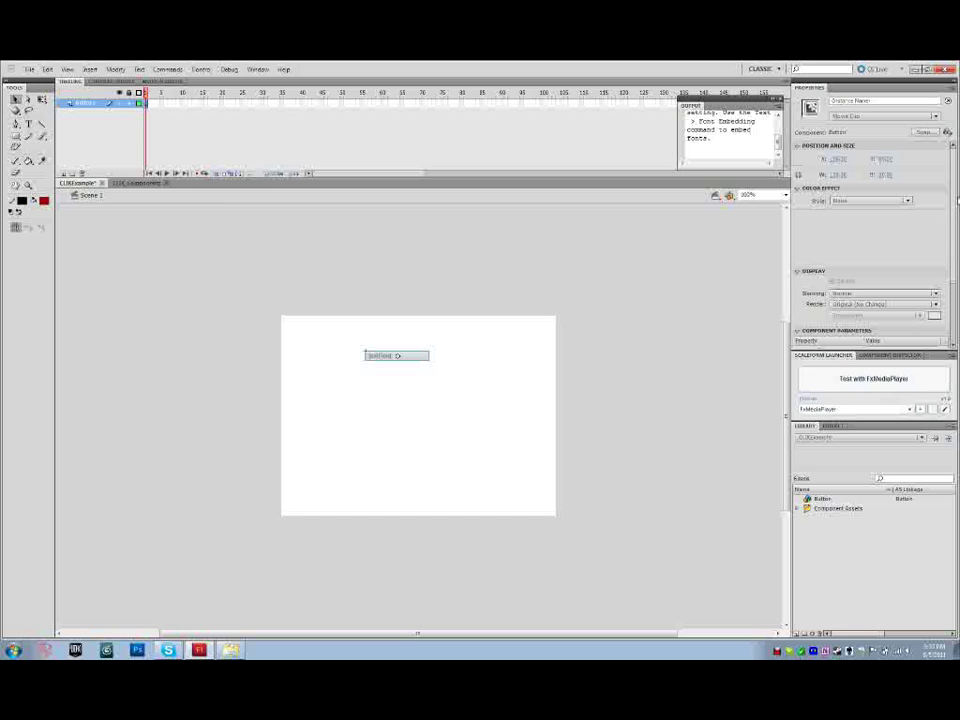
pyautogui.moveTo(953, 220); pyautogui.dragTo(956, 281)
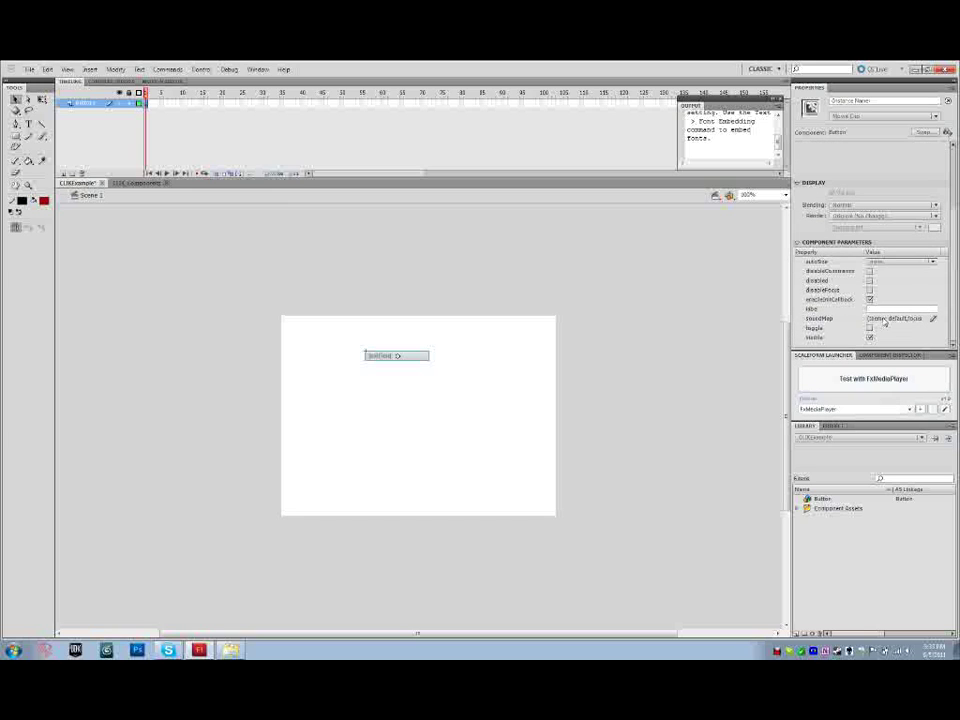
pyautogui.click(886, 309)
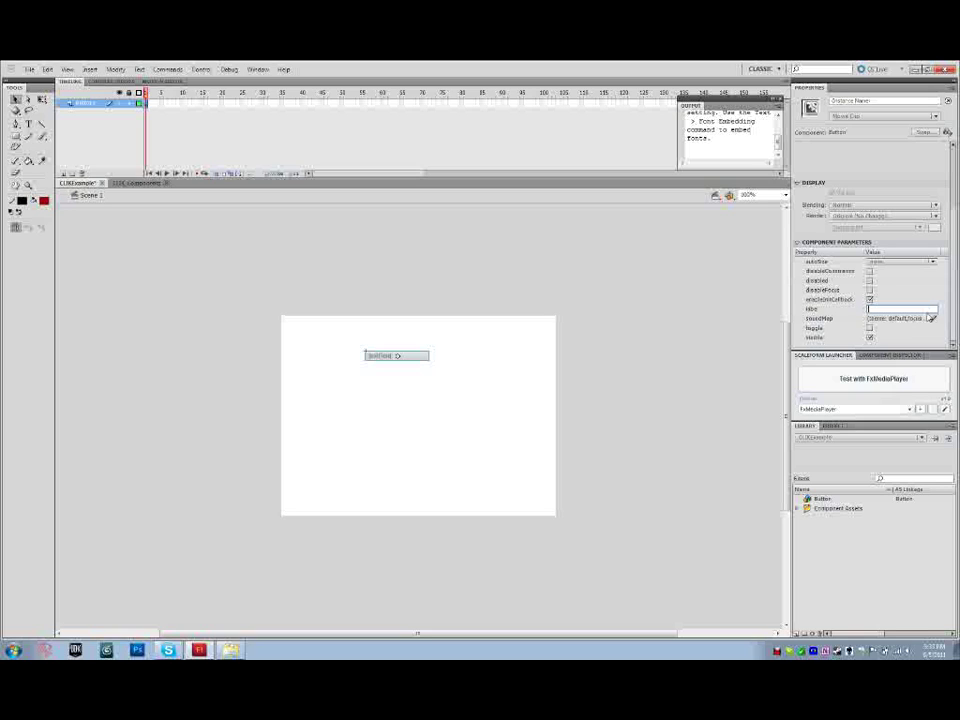
pyautogui.write('Clic')
# - Give the button the instance name StartBtn
pyautogui.moveTo(953, 216); pyautogui.dragTo(955, 155)
pyautogui.click(888, 103)
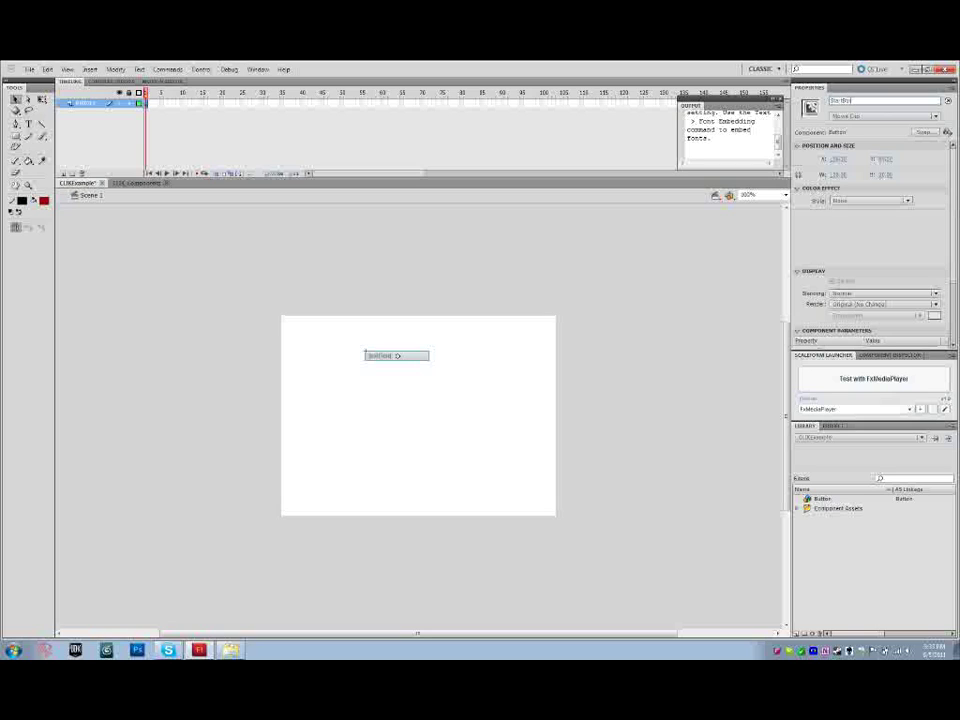
pyautogui.click(856, 240)
# - Check the button's label in FxMediaPlayer and close the player
pyautogui.scroll(-3, 949, 188)
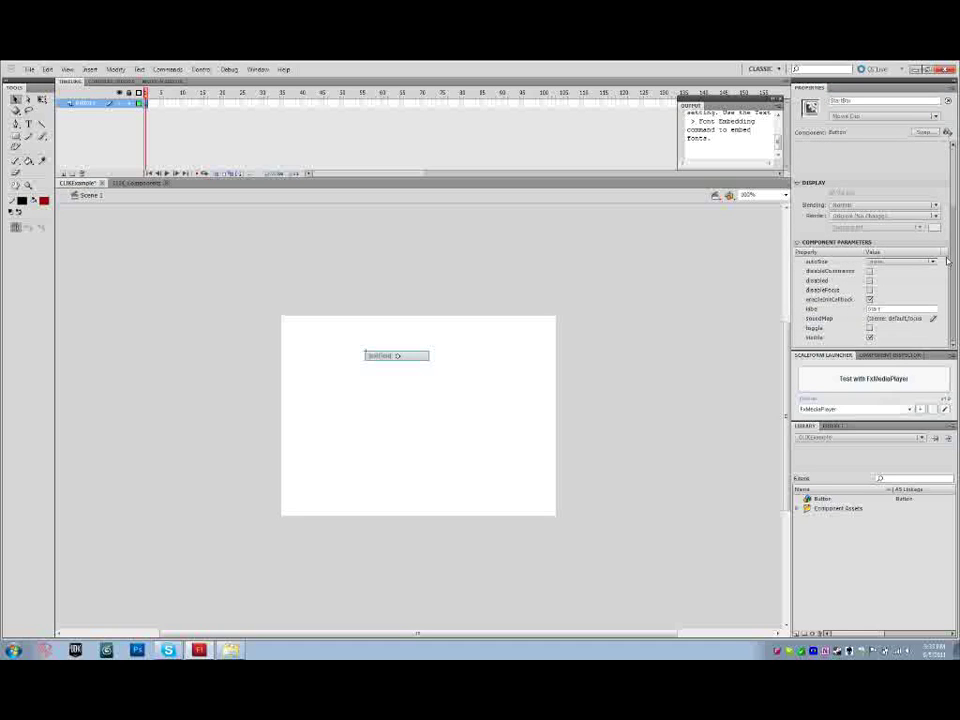
pyautogui.click(878, 384)
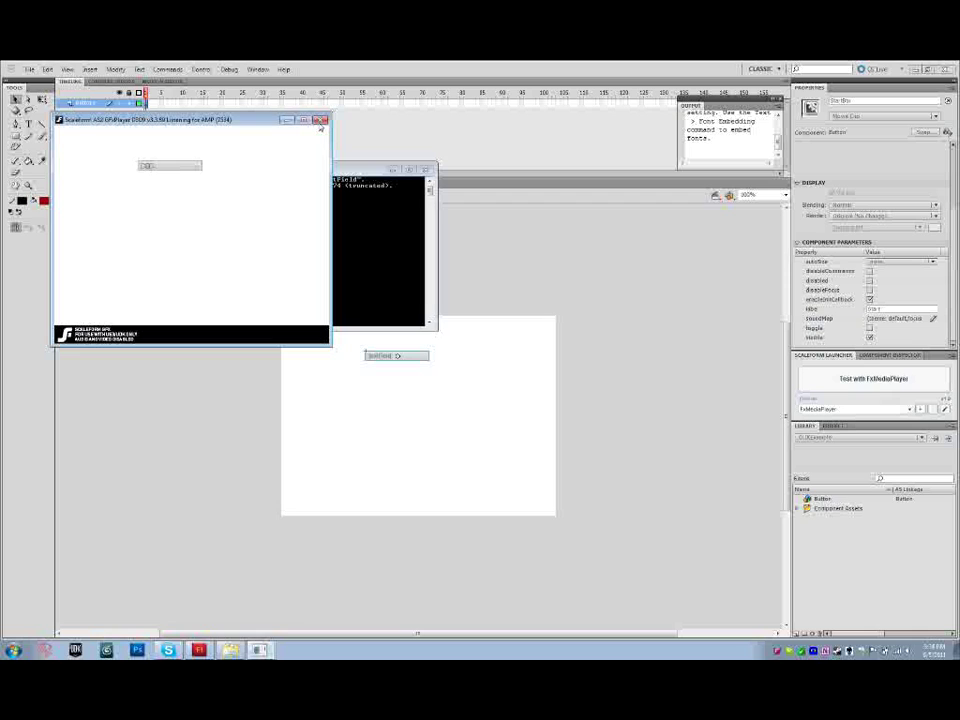
pyautogui.click(320, 121)
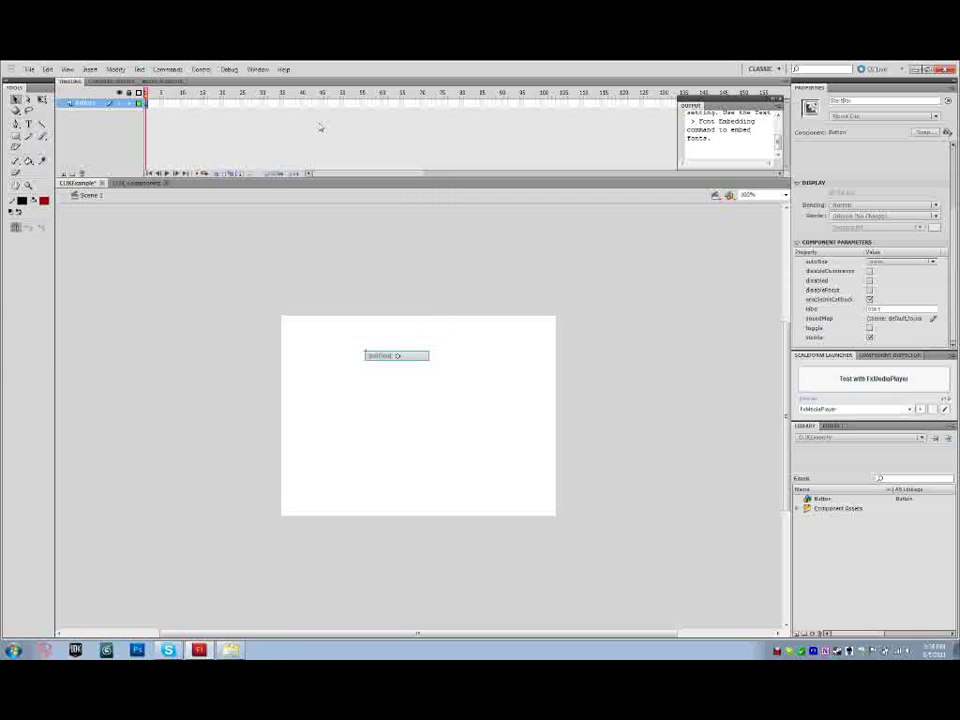
# - Open the Button symbol for editing, unlock its textField layer and select the text field
pyautogui.click(372, 355)
pyautogui.doubleClick(372, 355)
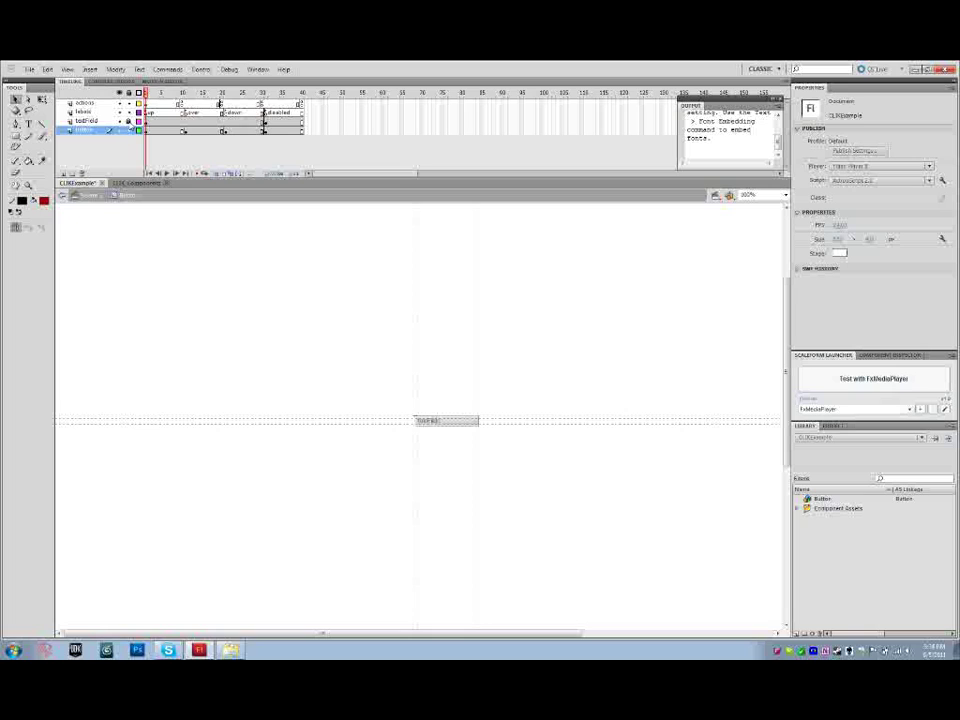
pyautogui.click(128, 122)
pyautogui.click(436, 401)
pyautogui.click(435, 424)
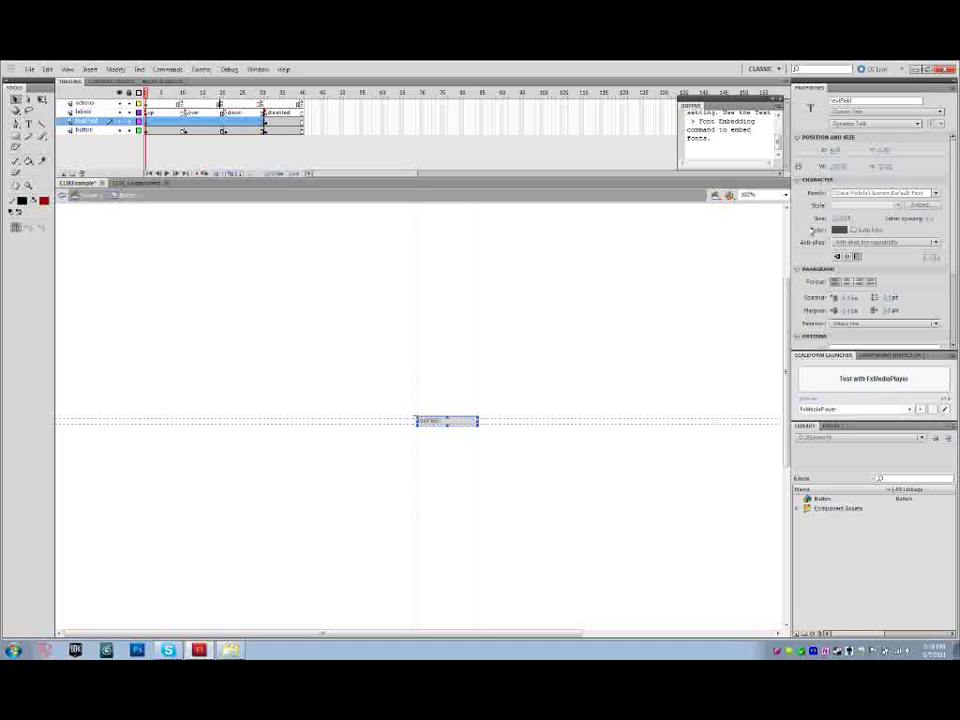
# - Set the text field's font family to Arial with the Regular style
pyautogui.click(934, 193)
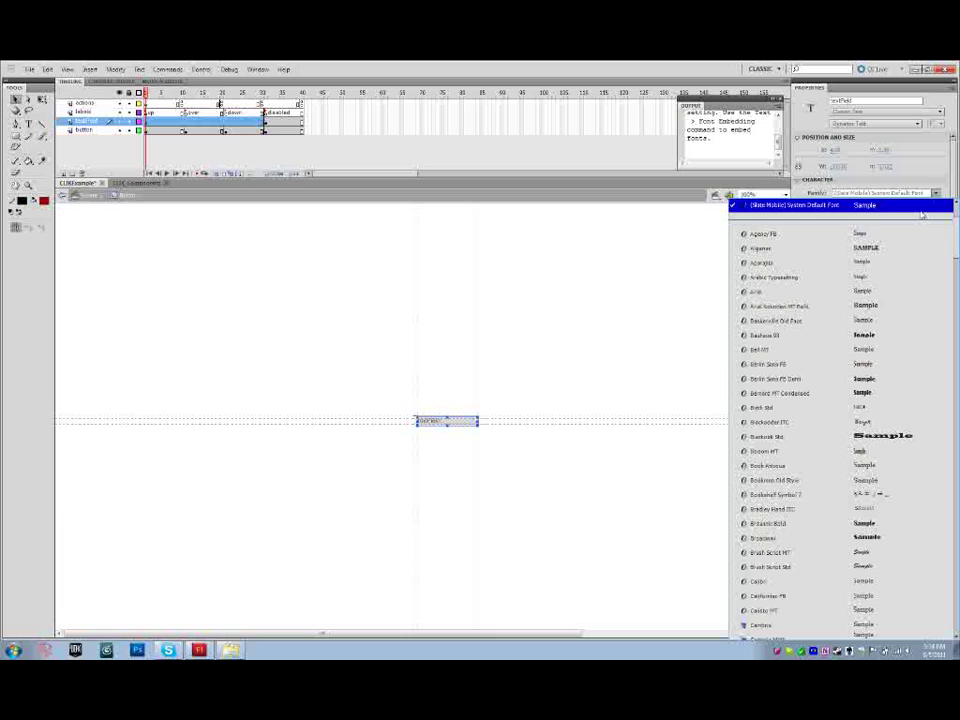
pyautogui.click(768, 291)
pyautogui.click(897, 207)
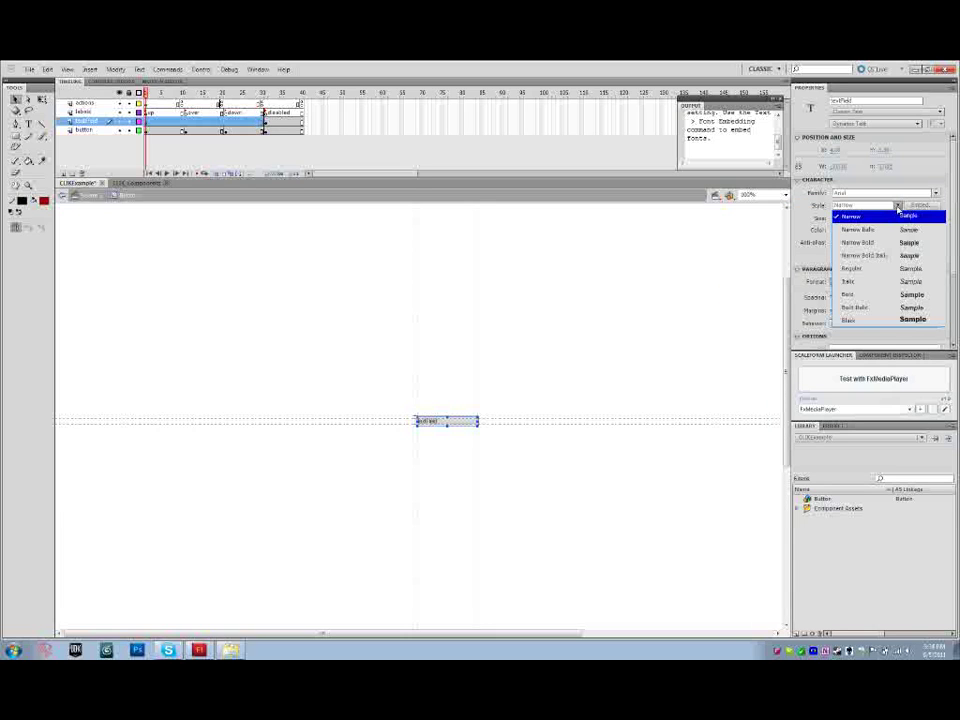
pyautogui.click(870, 268)
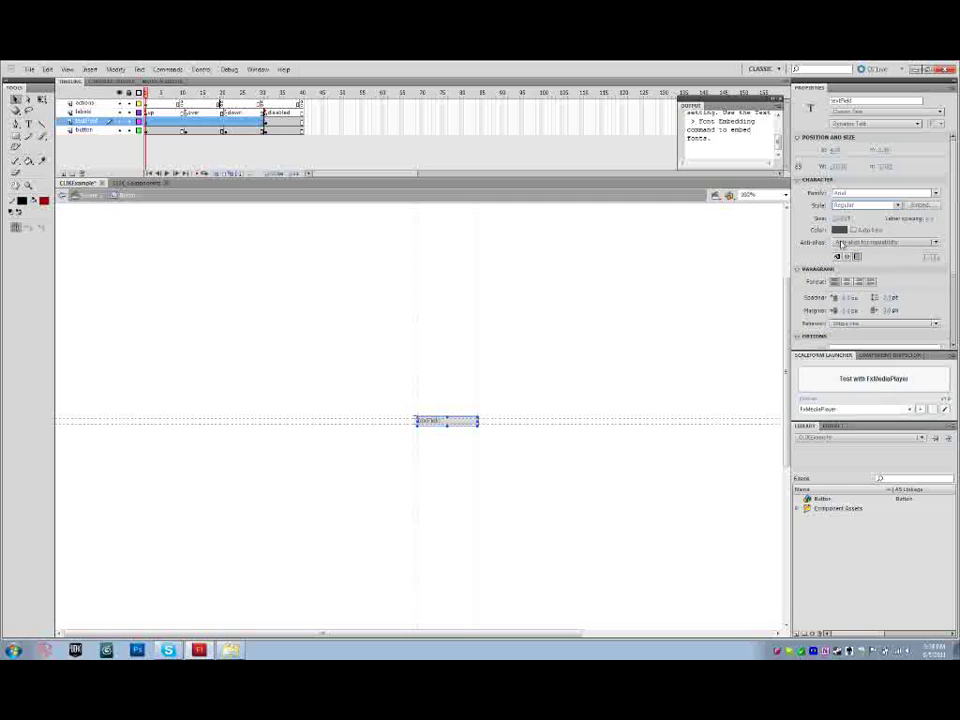
# - Format the button's text at 20 pt, centred and black
pyautogui.moveTo(838, 218); pyautogui.dragTo(845, 219)
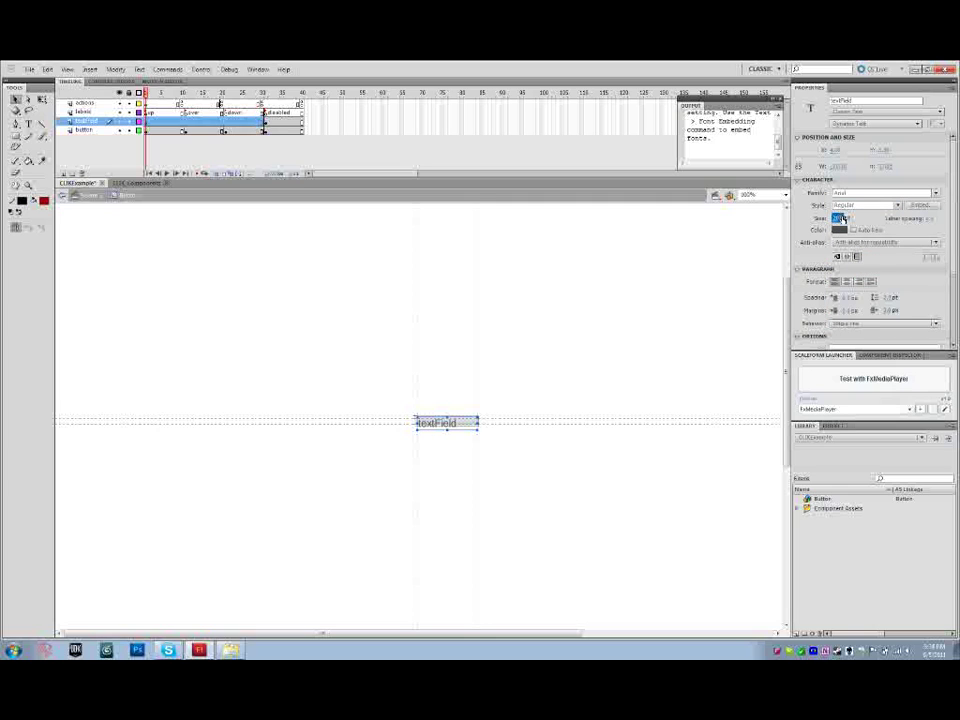
pyautogui.click(846, 282)
pyautogui.click(839, 230)
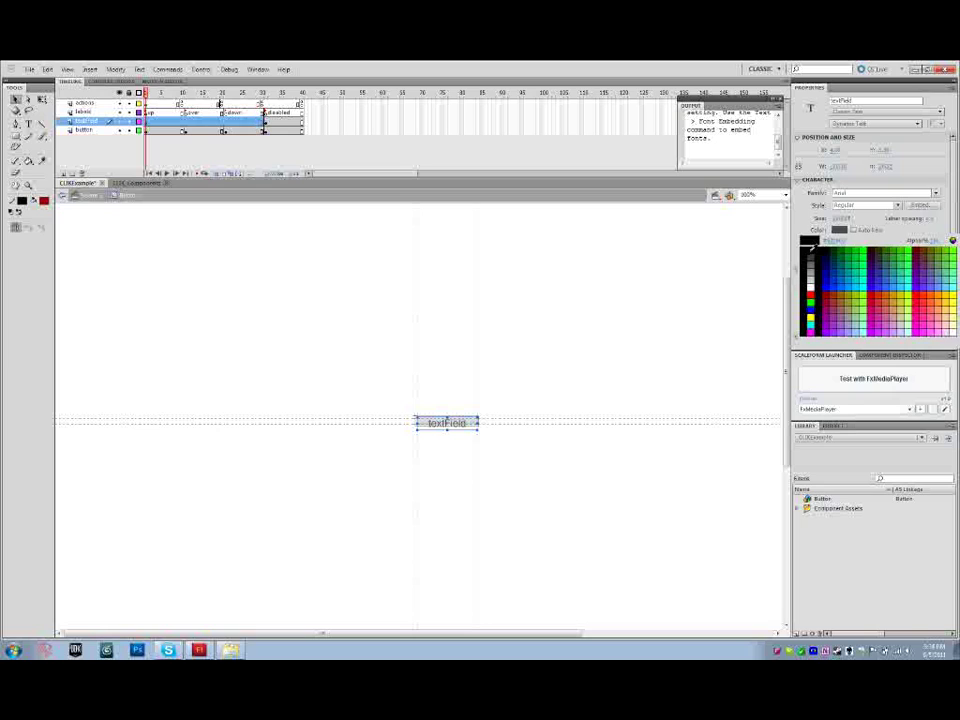
pyautogui.click(812, 252)
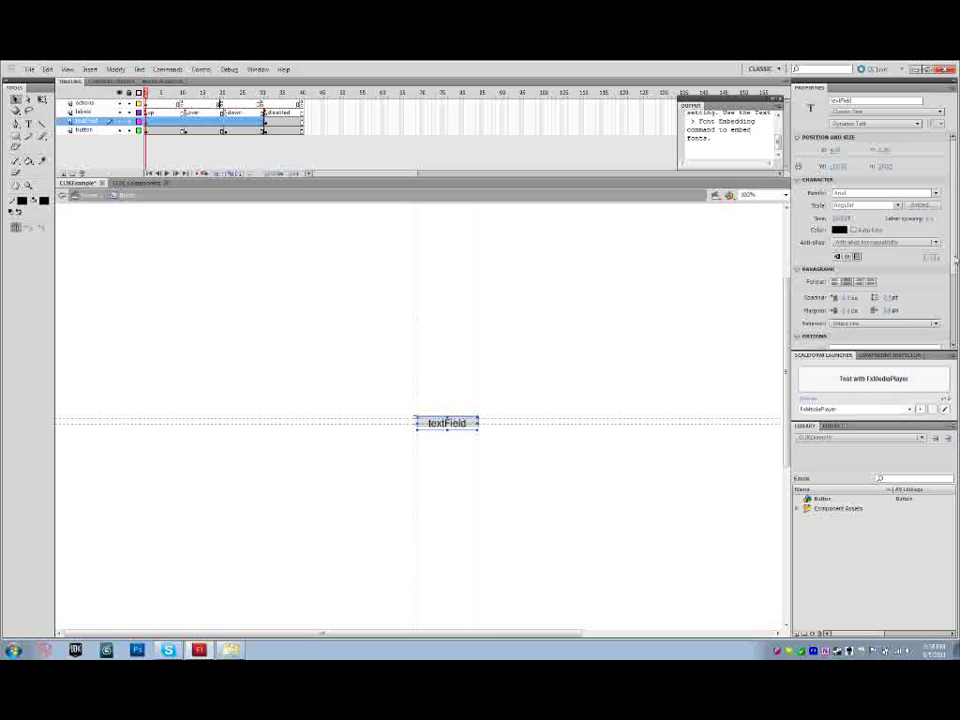
# - Open font embedding for the text field's Arial Regular font and name the embedded font MyUDKFont
pyautogui.moveTo(952, 256); pyautogui.dragTo(953, 281)
pyautogui.scroll(1, 954, 283)
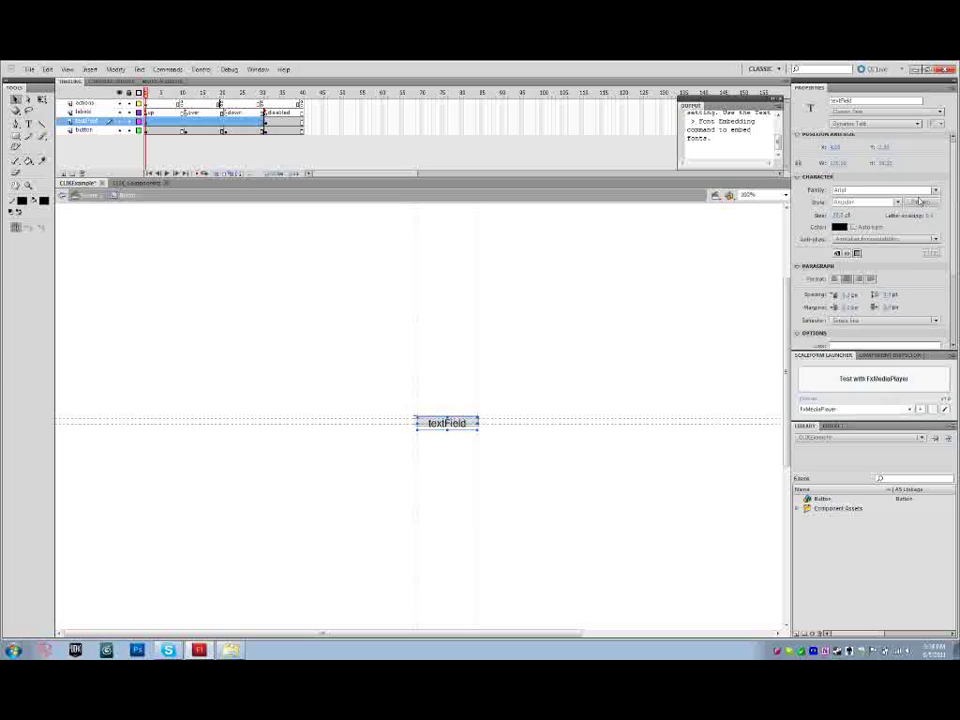
pyautogui.click(920, 204)
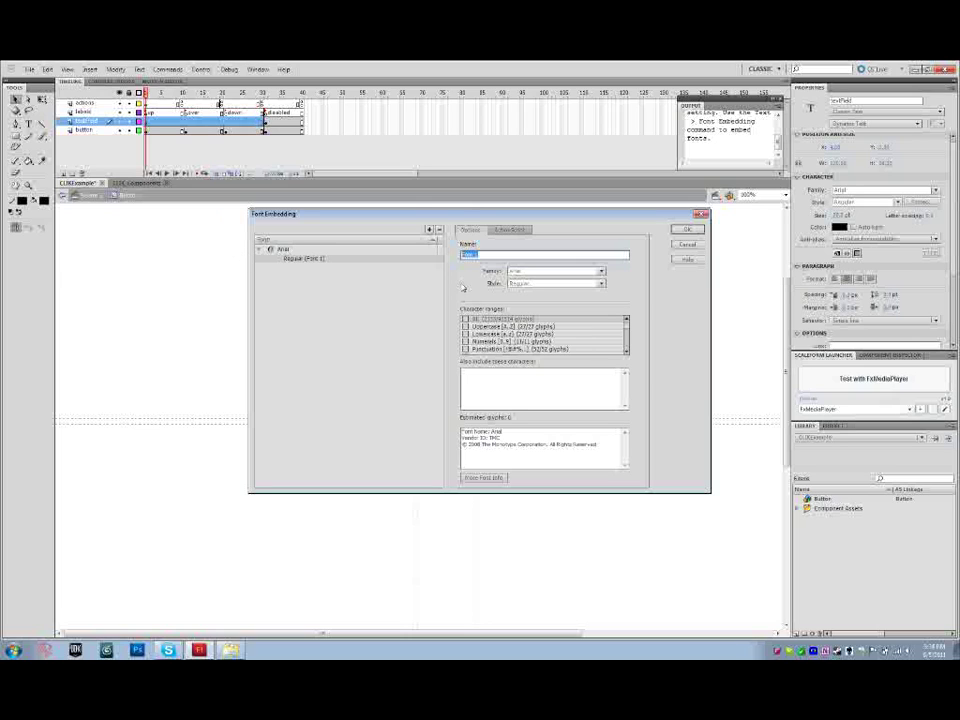
pyautogui.write('AyAri')
pyautogui.write('Fo')
# - Include the Uppercase and Lowercase character ranges in the embedded MyUDKFont
pyautogui.click(465, 326)
pyautogui.click(465, 334)
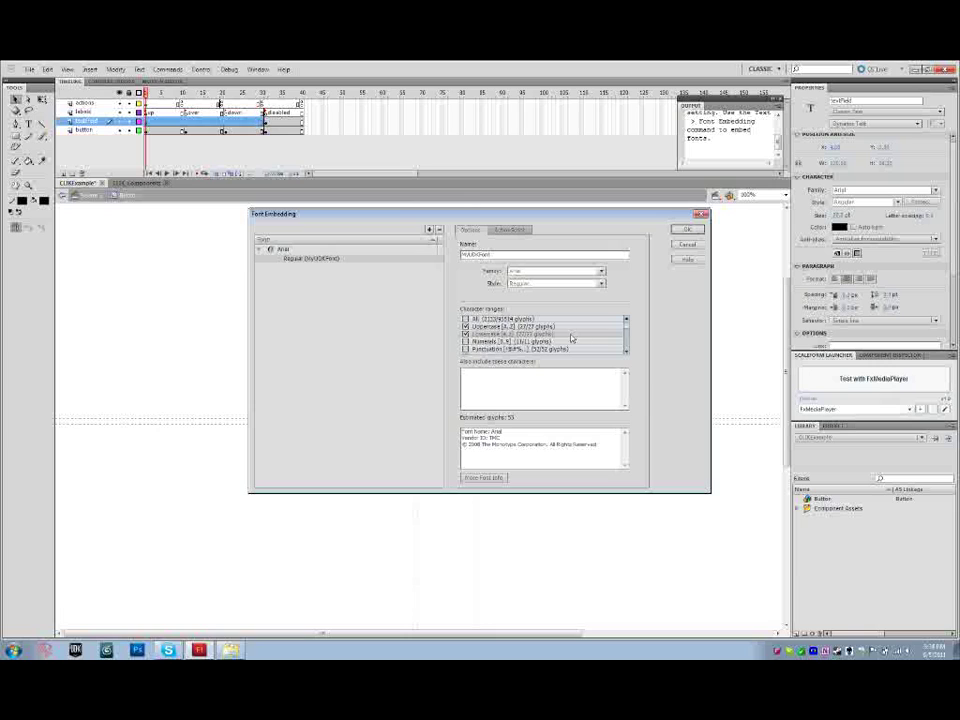
pyautogui.click(625, 350)
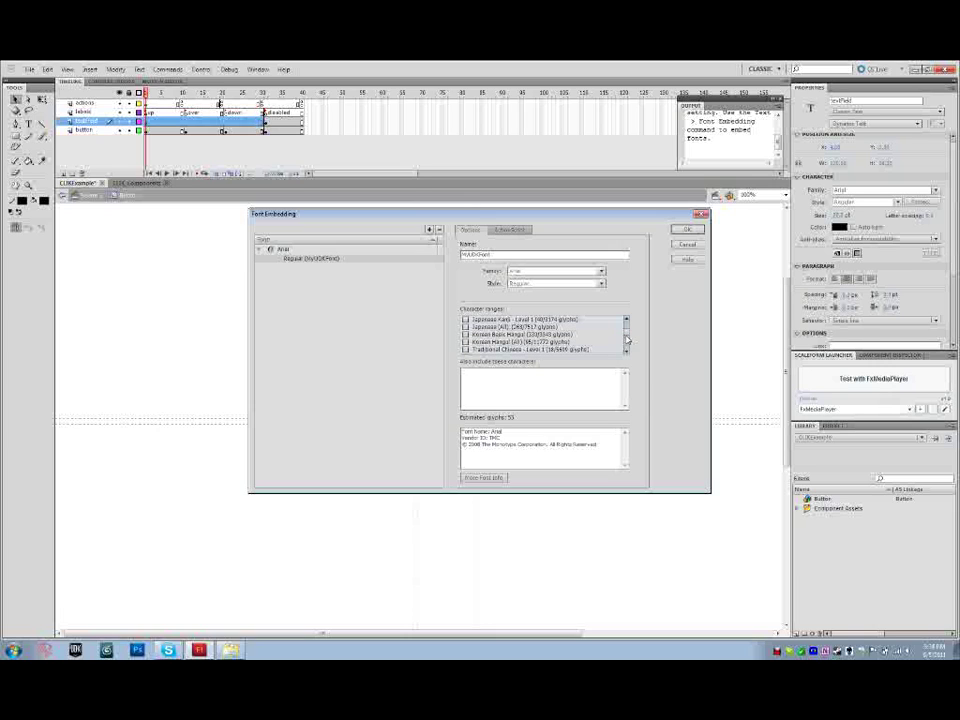
pyautogui.click(626, 329)
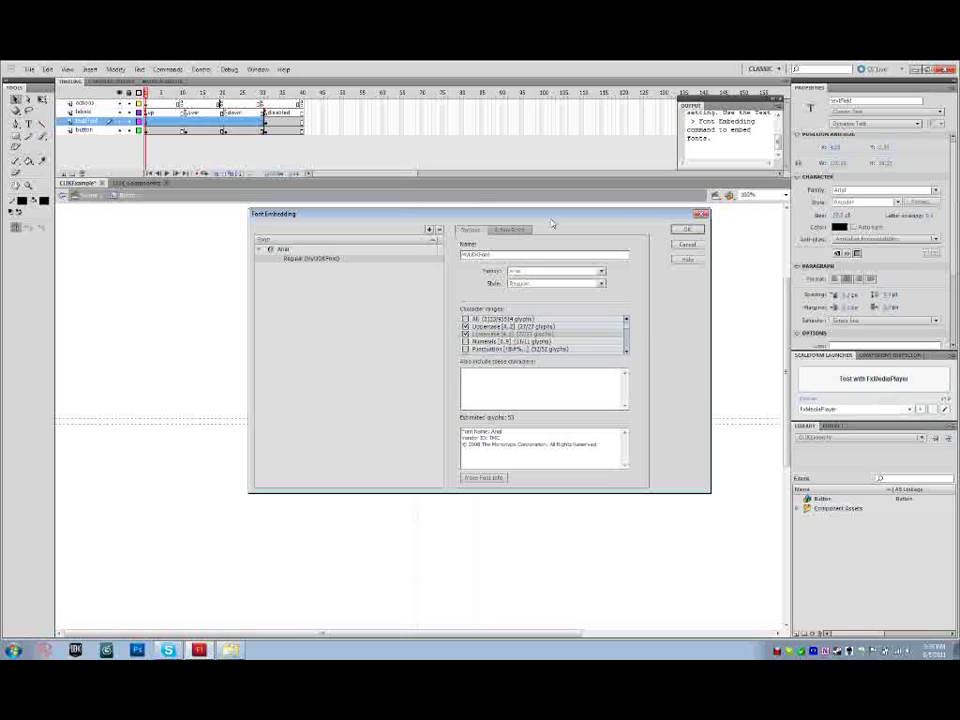
# - Export the embedded font for ActionScript with the identifier MyUDKFont and accept the font embedding settings
pyautogui.click(511, 231)
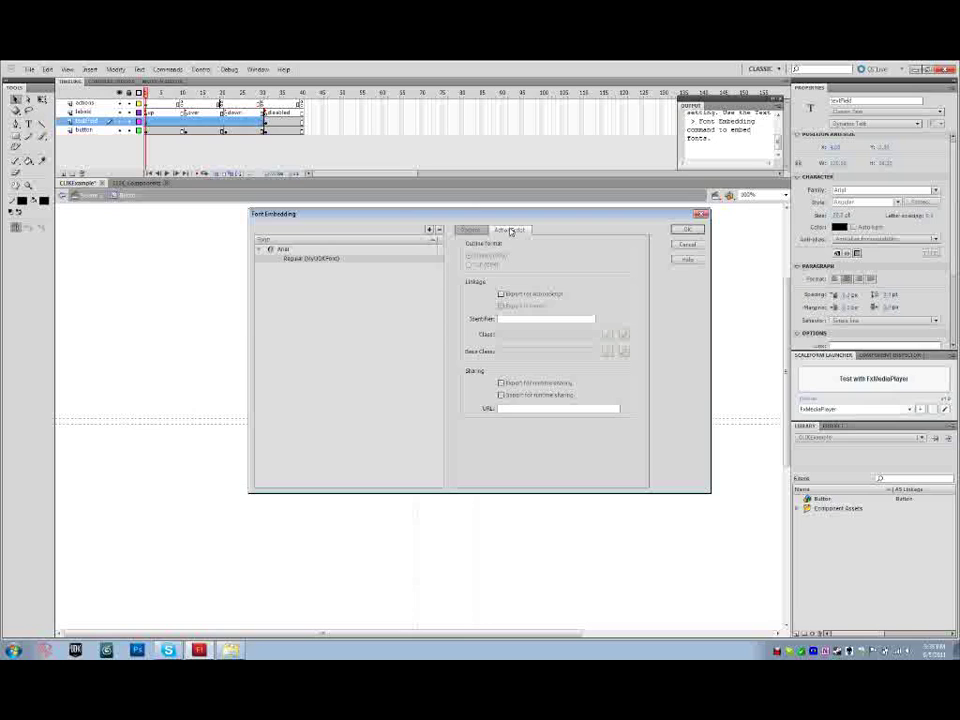
pyautogui.click(501, 295)
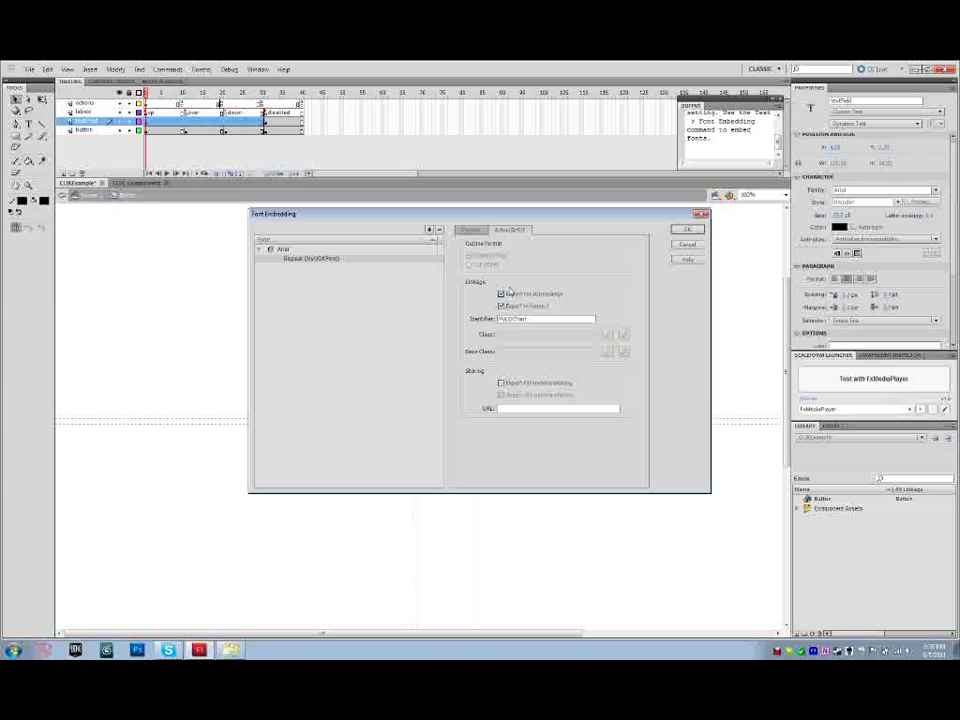
pyautogui.click(474, 229)
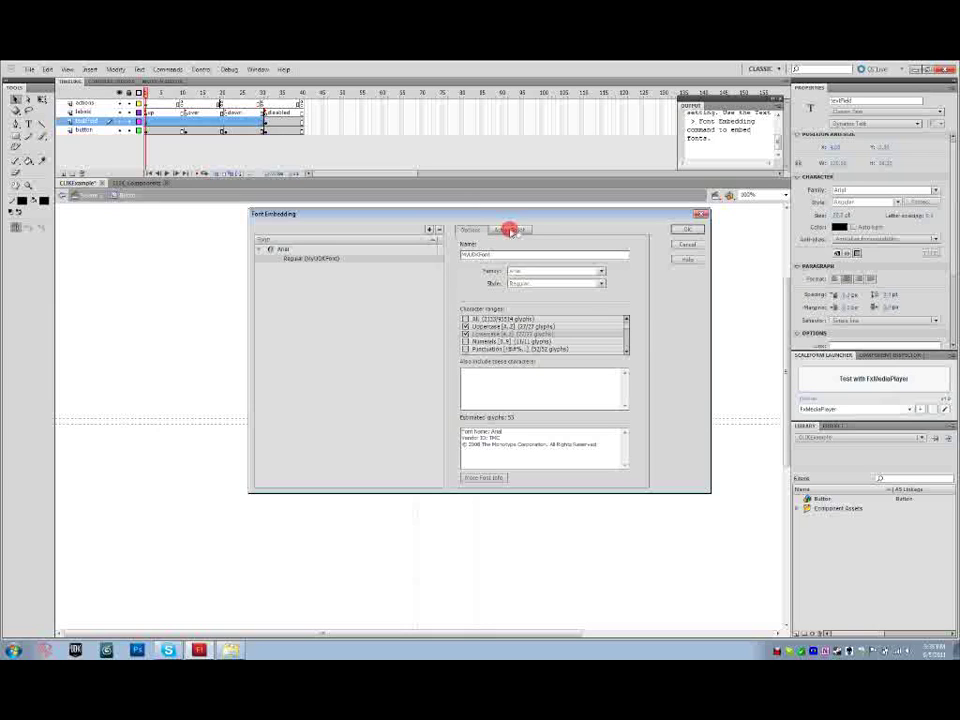
pyautogui.click(510, 230)
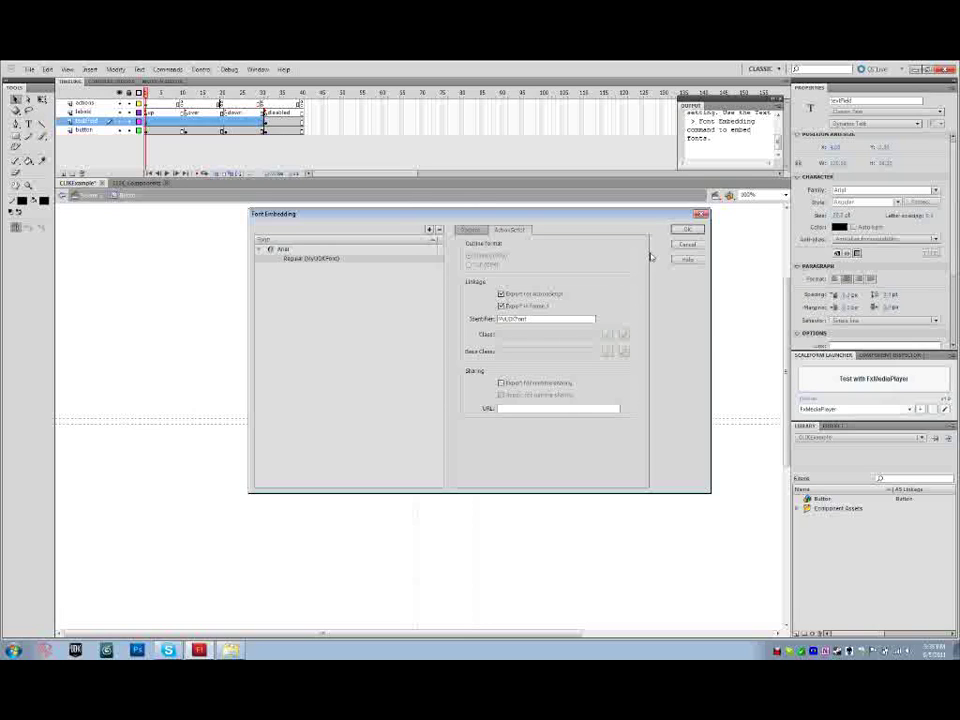
pyautogui.click(683, 230)
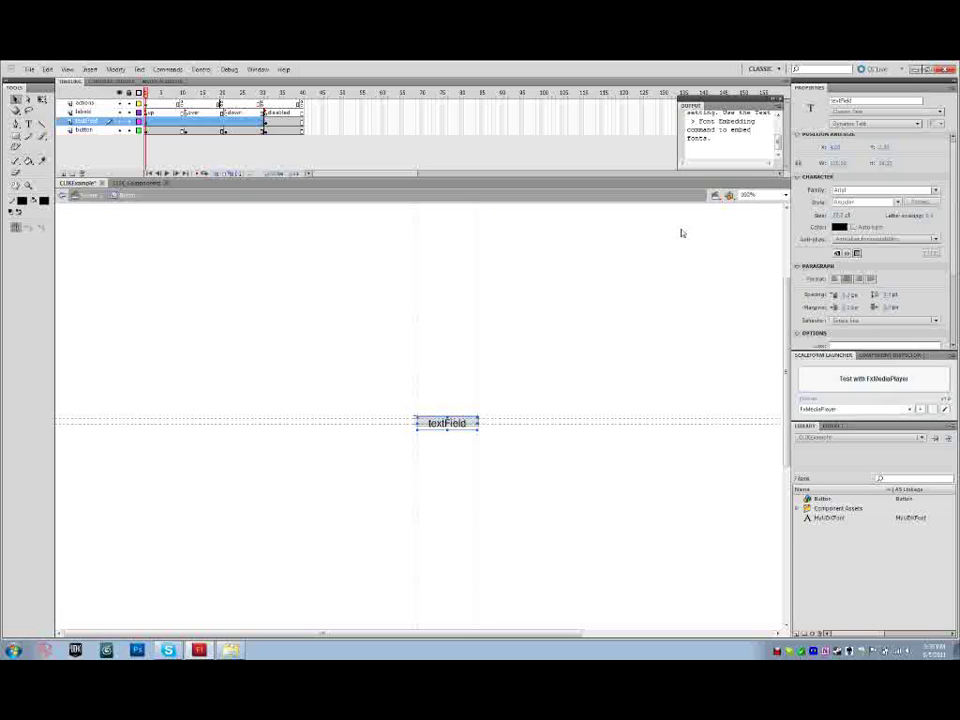
# - Test the movie with FxMediaPlayer, try the Start button and close the player
pyautogui.click(835, 377)
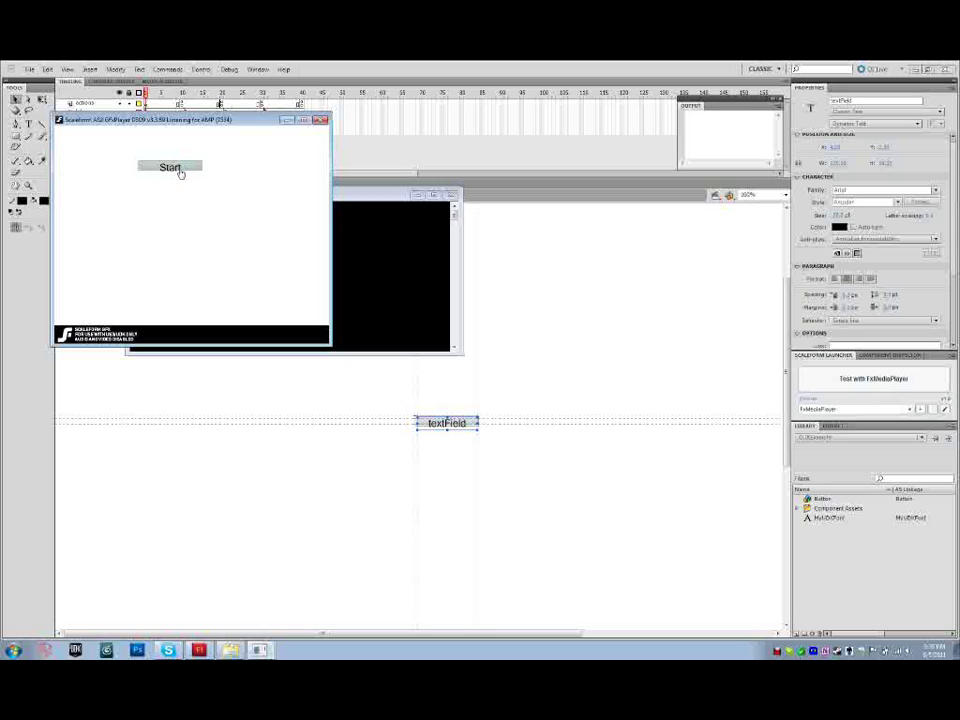
pyautogui.click(194, 166)
pyautogui.click(194, 166)
pyautogui.click(314, 125)
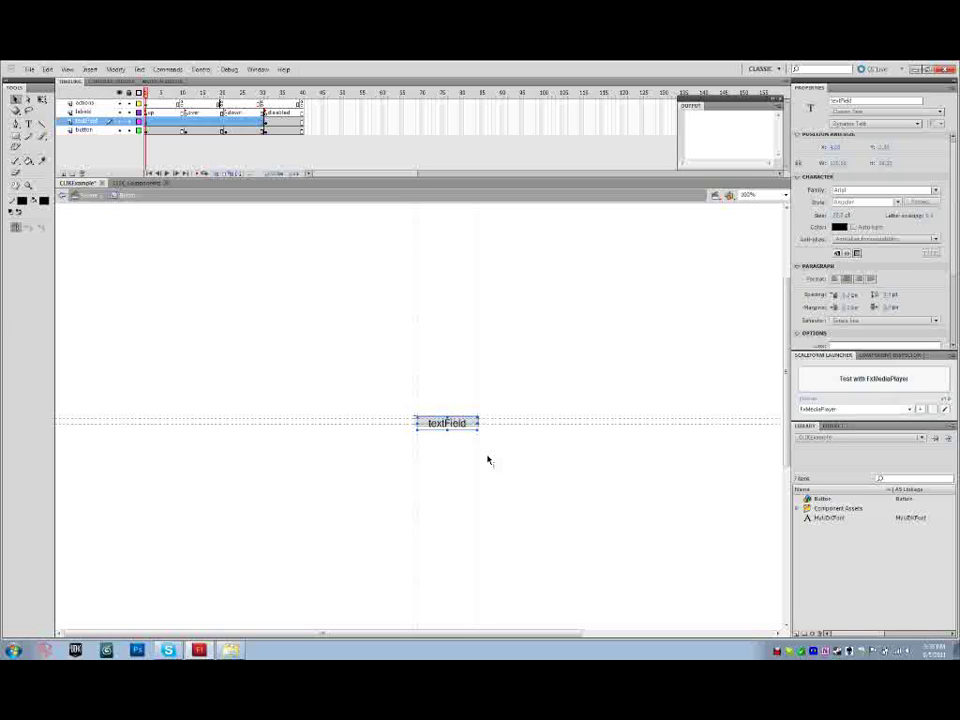
# - Delete the button layer from the Button symbol and add a new layer above the textField layer
pyautogui.click(100, 131)
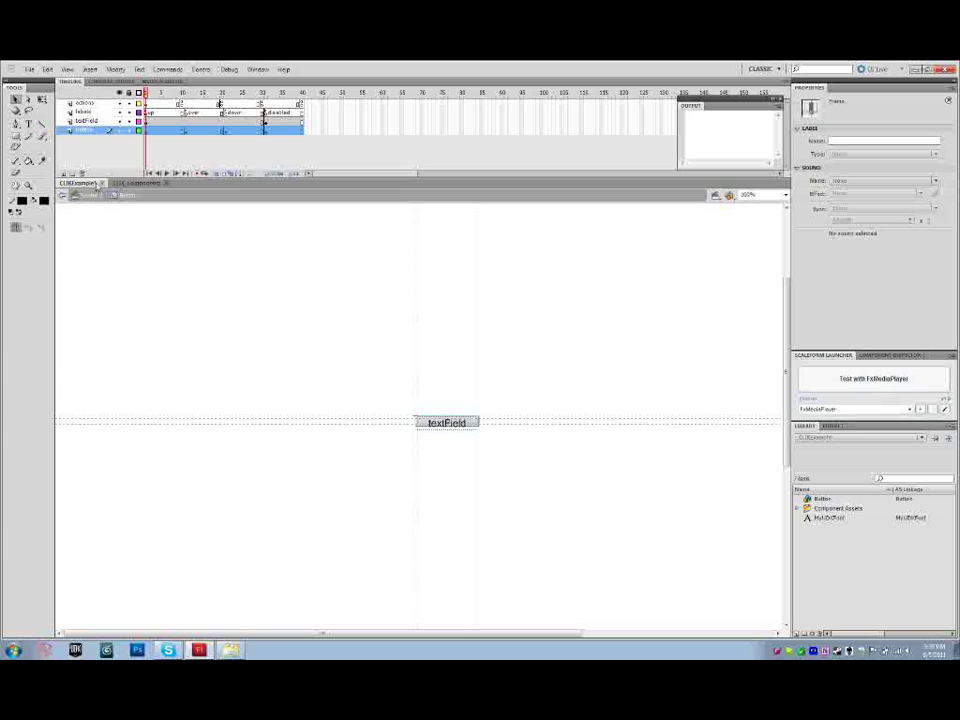
pyautogui.click(83, 173)
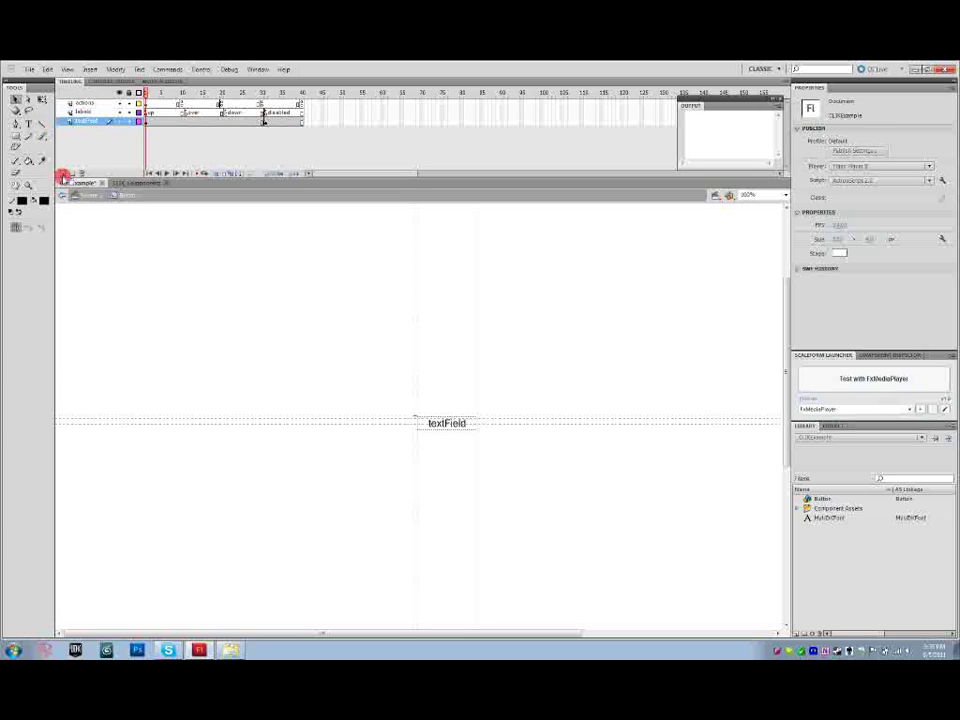
pyautogui.click(63, 174)
pyautogui.click(82, 121)
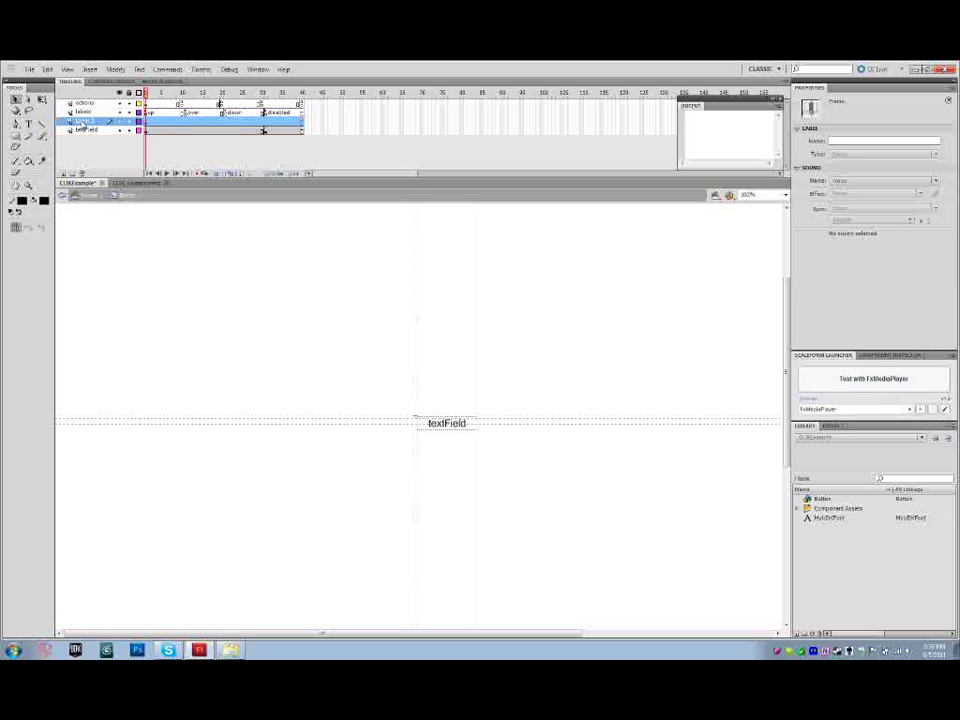
# - Start importing the menu_button_layers Photoshop file from the Research Topic folder's menu_button_layers subfolder
pyautogui.click(29, 69)
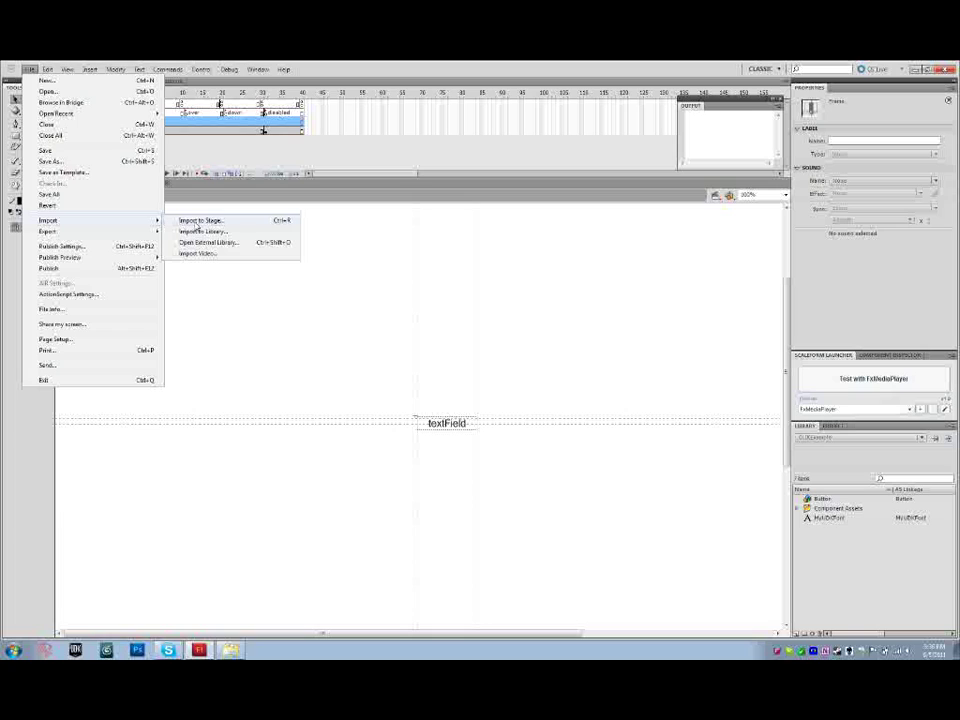
pyautogui.click(283, 226)
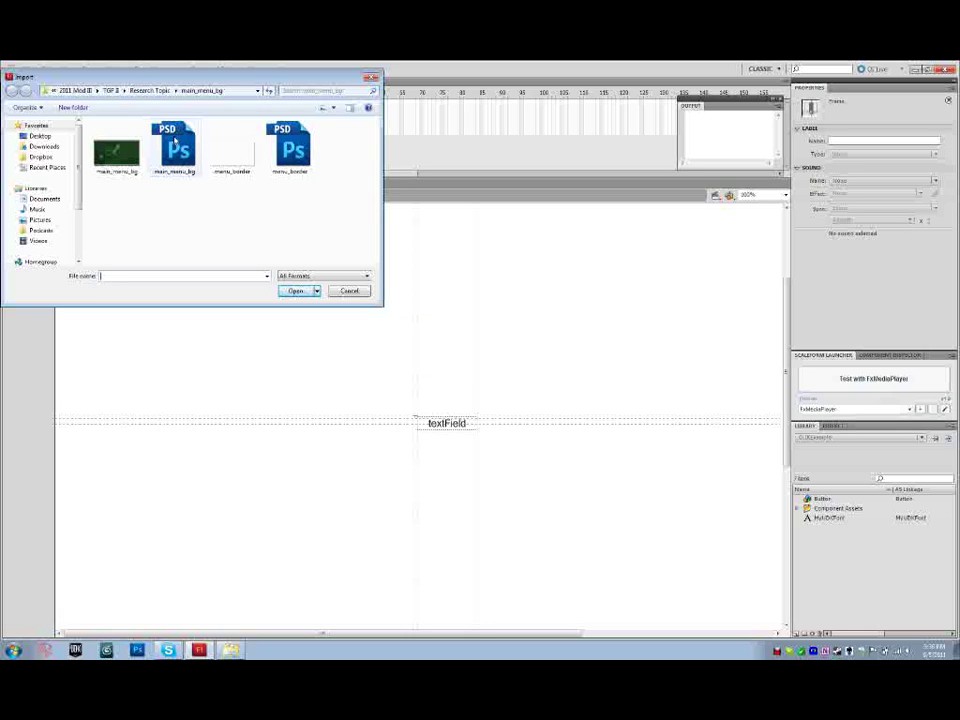
pyautogui.click(176, 91)
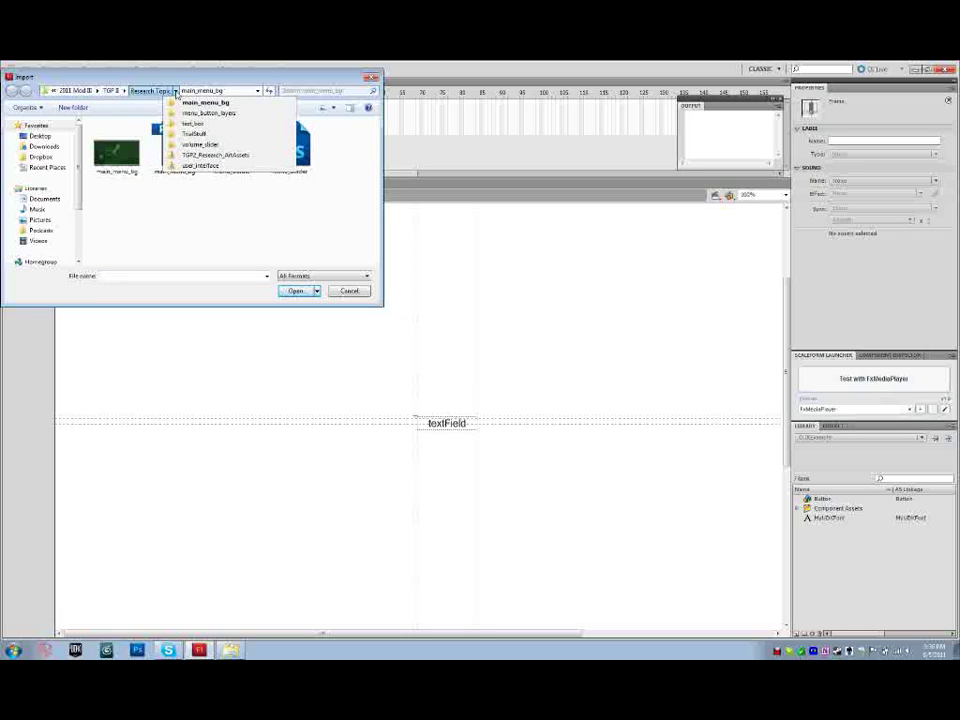
pyautogui.click(200, 113)
pyautogui.click(117, 148)
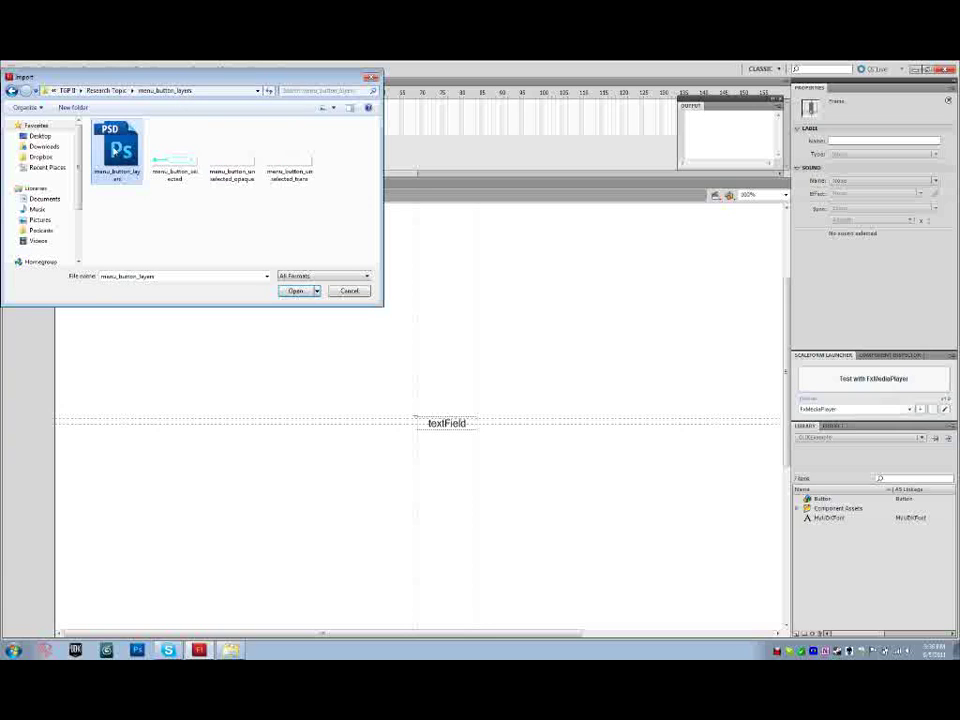
pyautogui.click(294, 291)
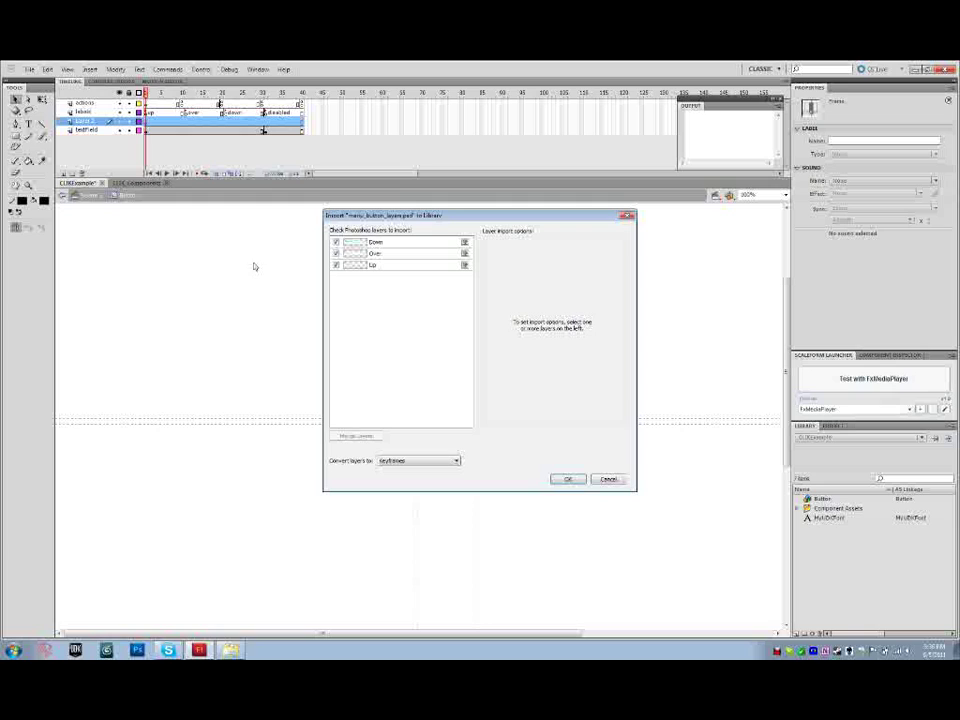
# - Set the Down layer to import as a bitmap image with editable layer styles and Lossless compression
pyautogui.click(405, 244)
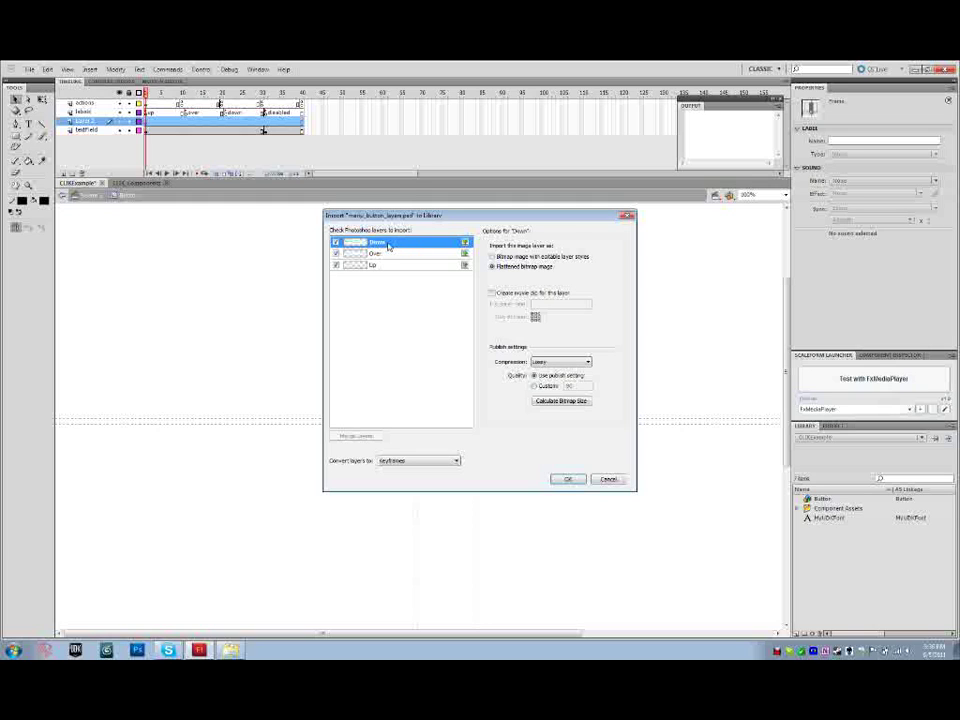
pyautogui.click(493, 257)
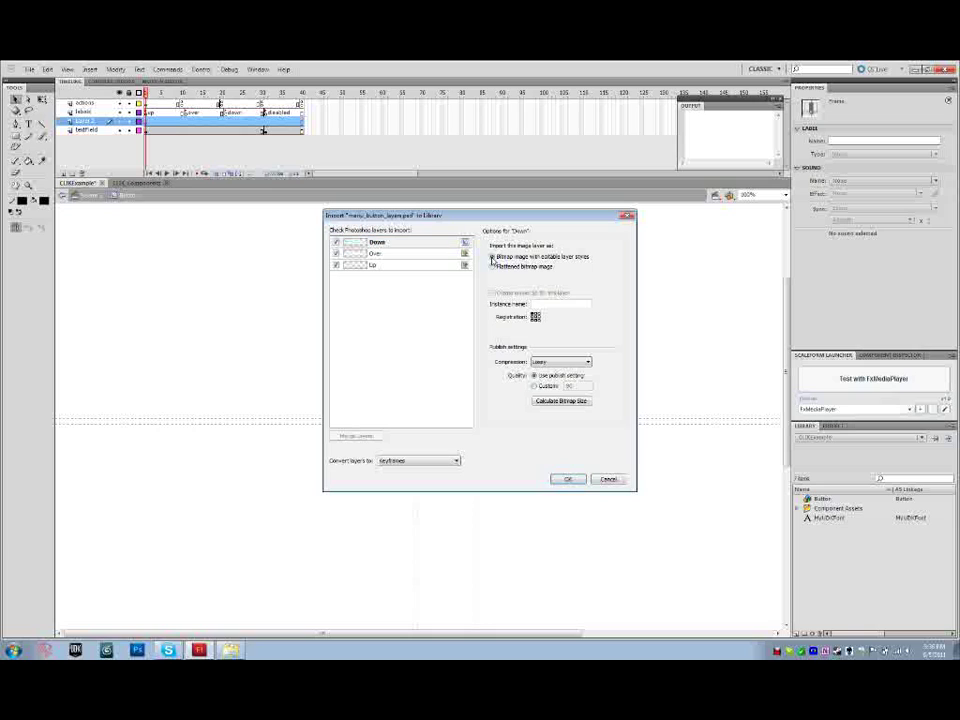
pyautogui.click(549, 364)
pyautogui.click(552, 380)
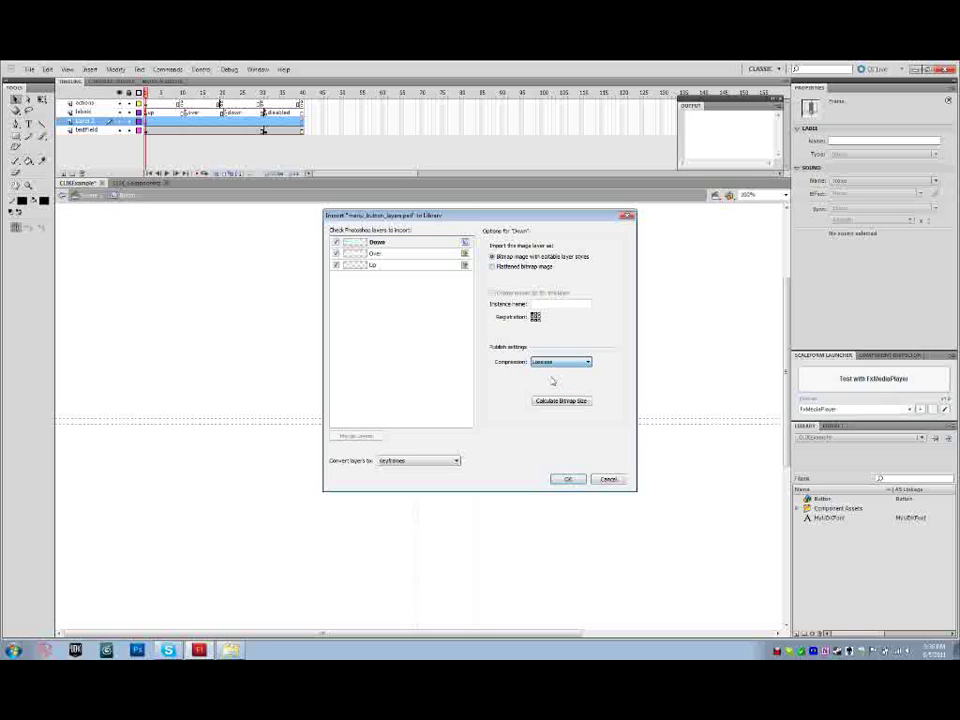
# - Set the Over layer to import as a bitmap image with editable layer styles and Lossless compression
pyautogui.click(396, 255)
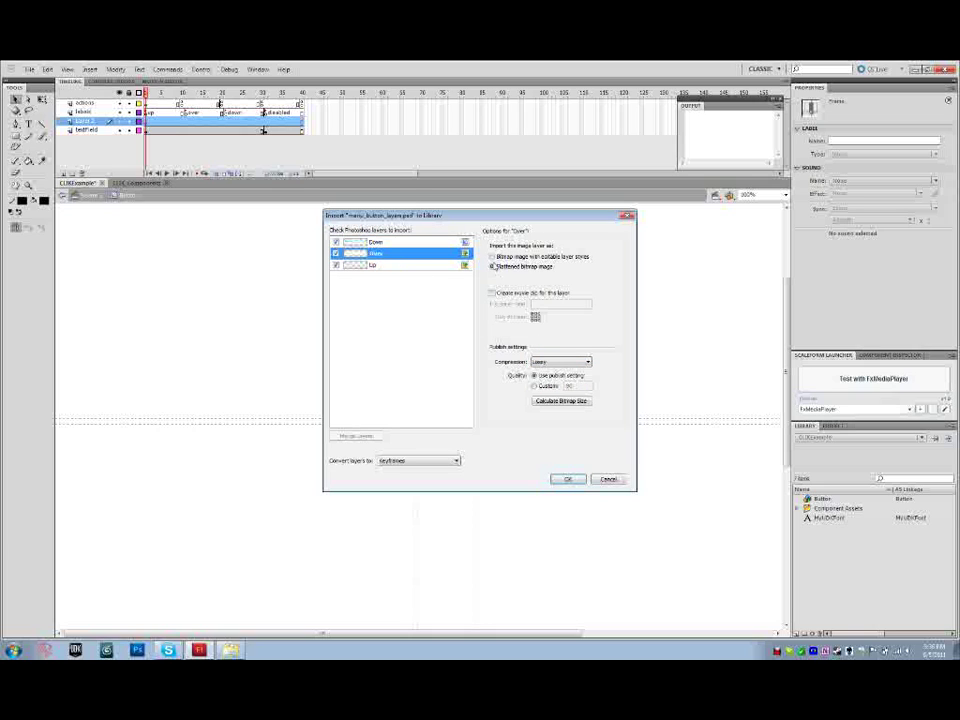
pyautogui.click(493, 257)
pyautogui.click(560, 362)
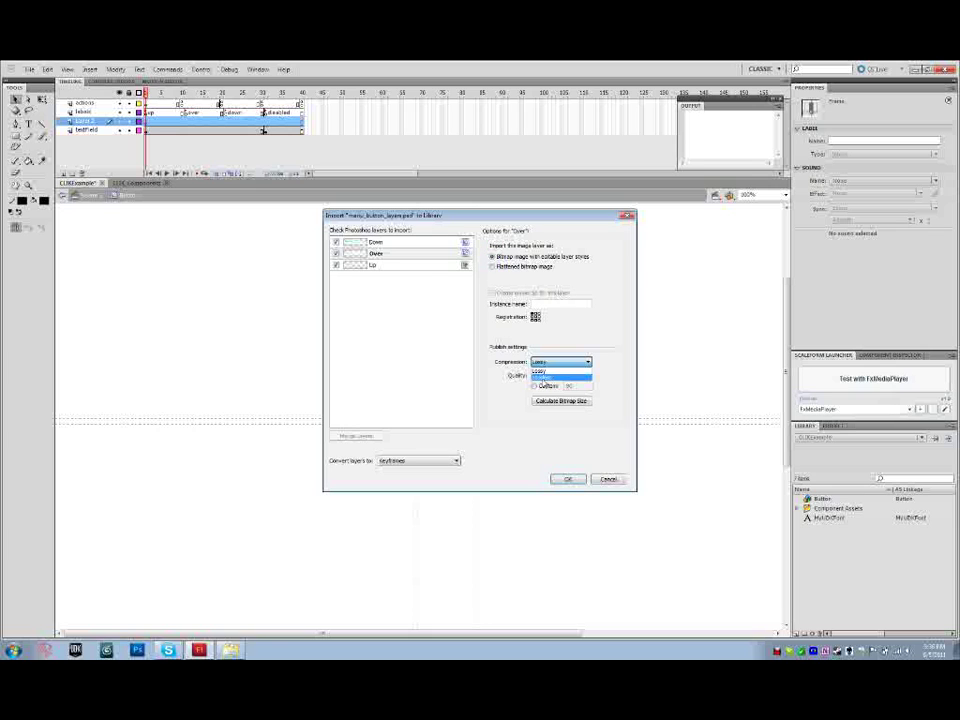
pyautogui.click(543, 378)
# - Set the Up layer to import as a bitmap image with editable layer styles and Lossless compression
pyautogui.click(419, 275)
pyautogui.click(428, 266)
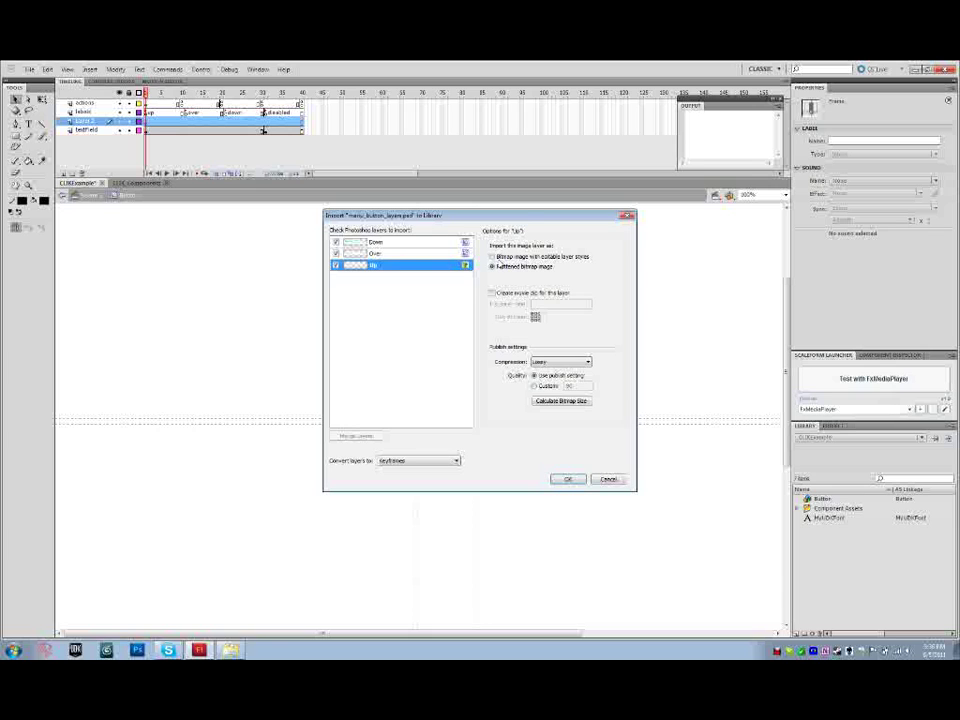
pyautogui.click(493, 257)
pyautogui.click(560, 362)
pyautogui.click(555, 383)
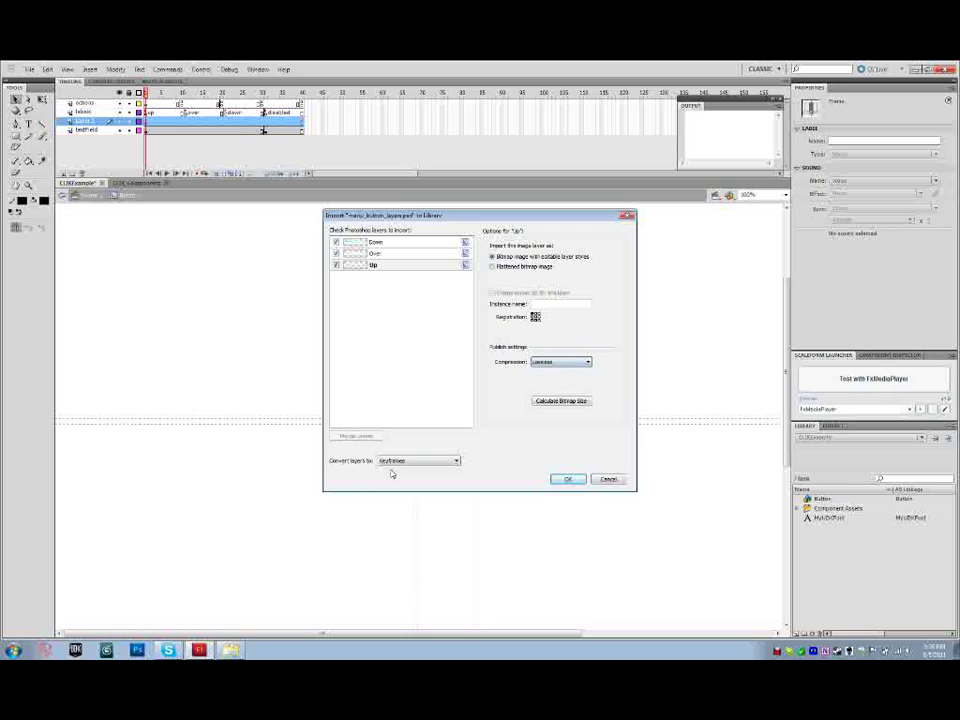
# - Convert the Photoshop layers to Keyframes and complete the import
pyautogui.click(456, 461)
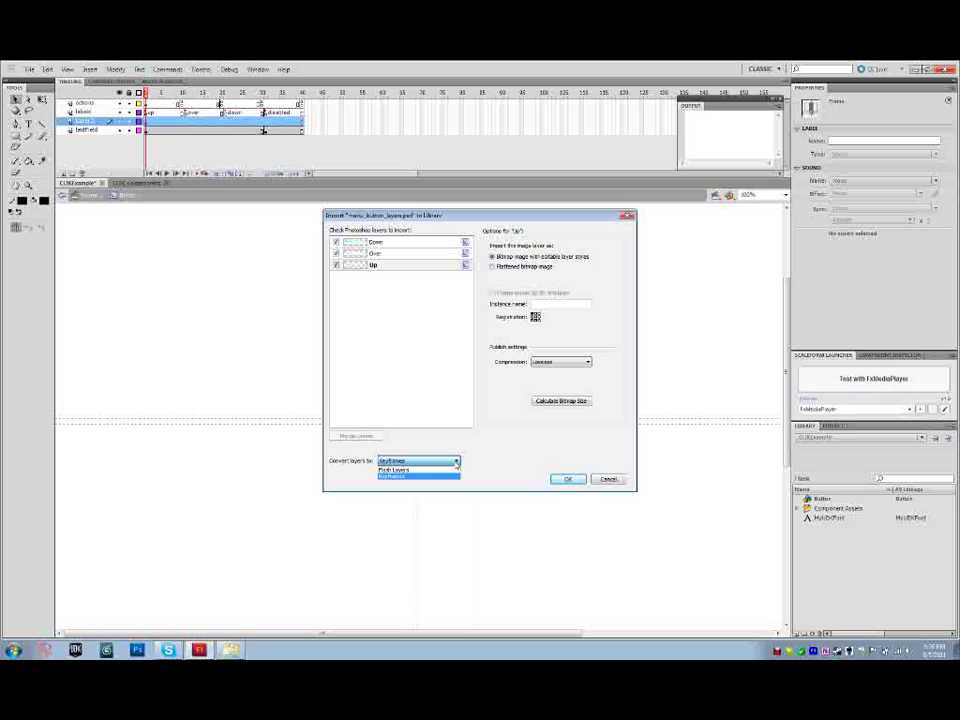
pyautogui.click(456, 470)
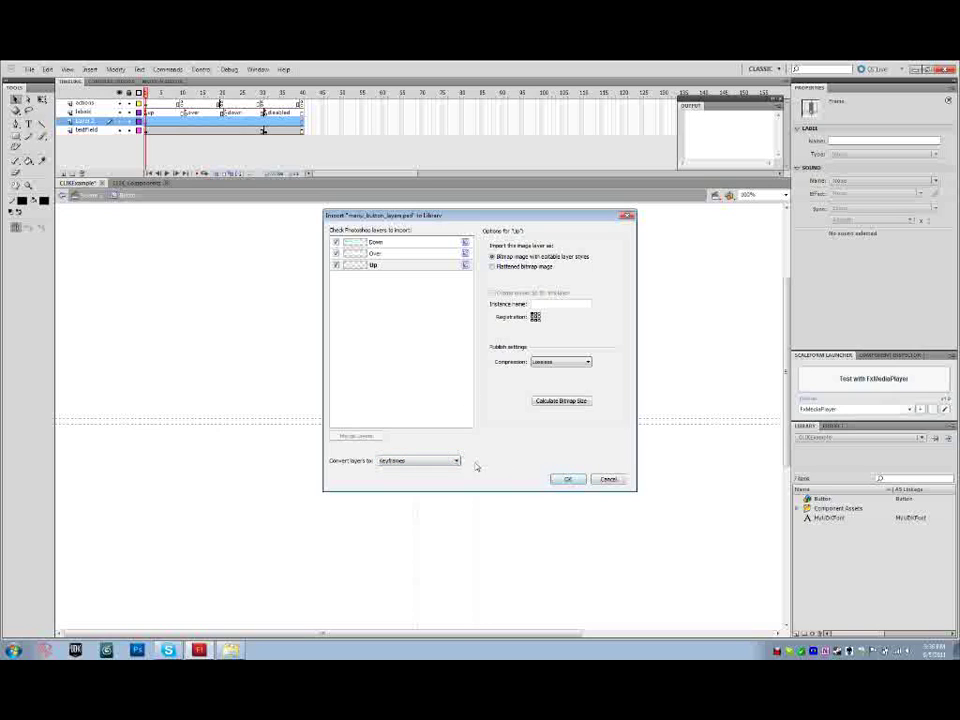
pyautogui.click(568, 481)
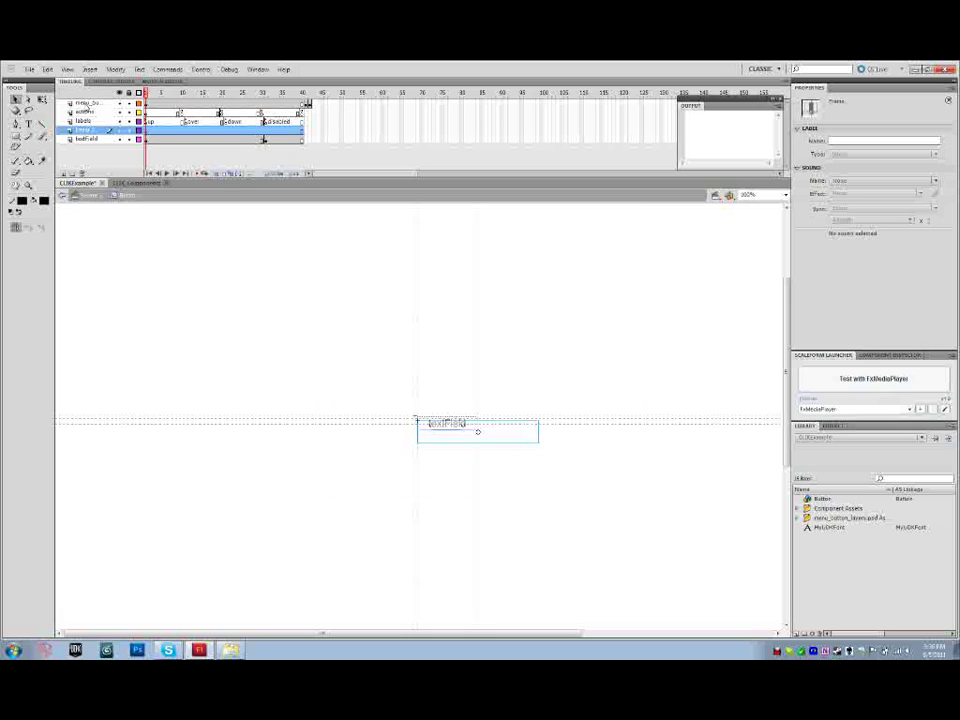
# - Move the imported menu button layer below the textField layer and delete the empty added layer
pyautogui.click(88, 104)
pyautogui.moveTo(88, 104); pyautogui.dragTo(88, 148)
pyautogui.click(88, 120)
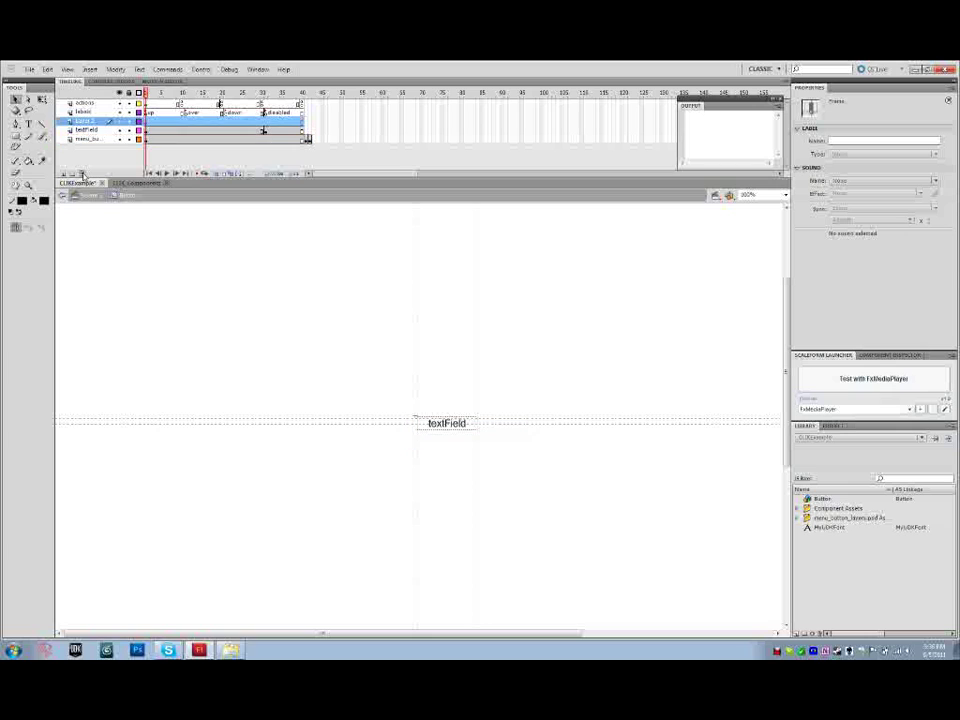
pyautogui.click(83, 174)
# - Move the imported layer's last two keyframes to the starts of the over and down states
pyautogui.click(305, 130)
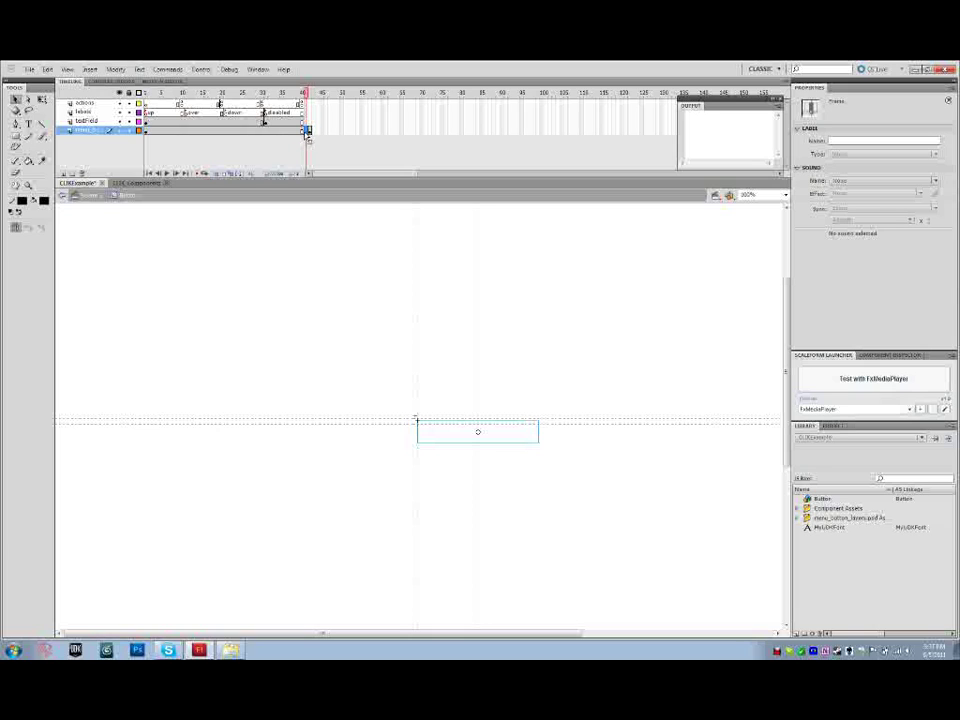
pyautogui.moveTo(305, 131); pyautogui.dragTo(185, 132)
pyautogui.click(311, 132)
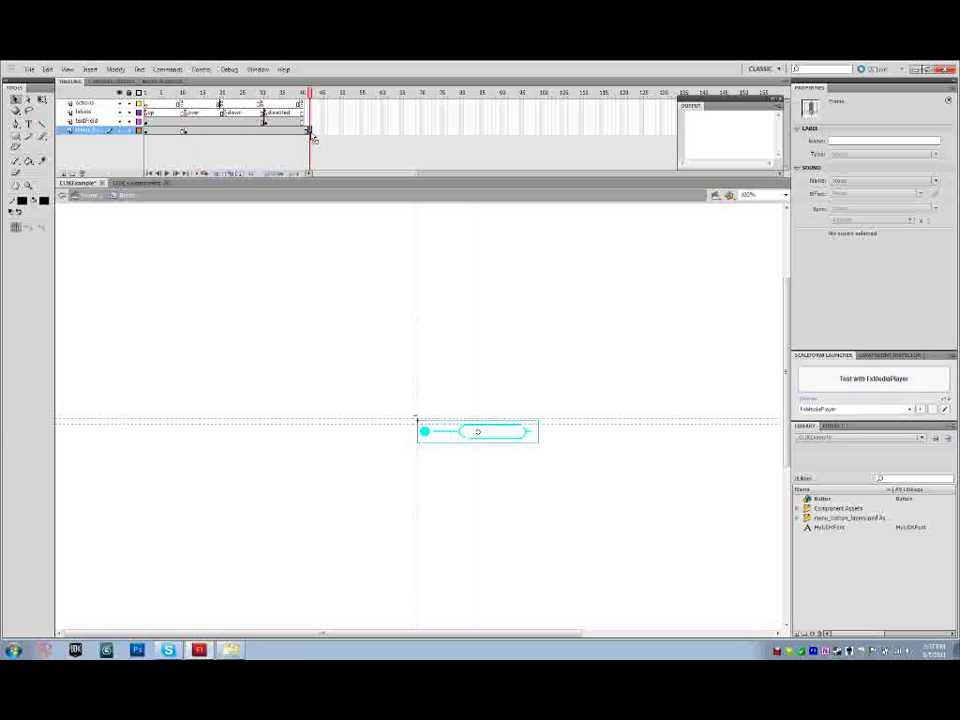
pyautogui.click(228, 138)
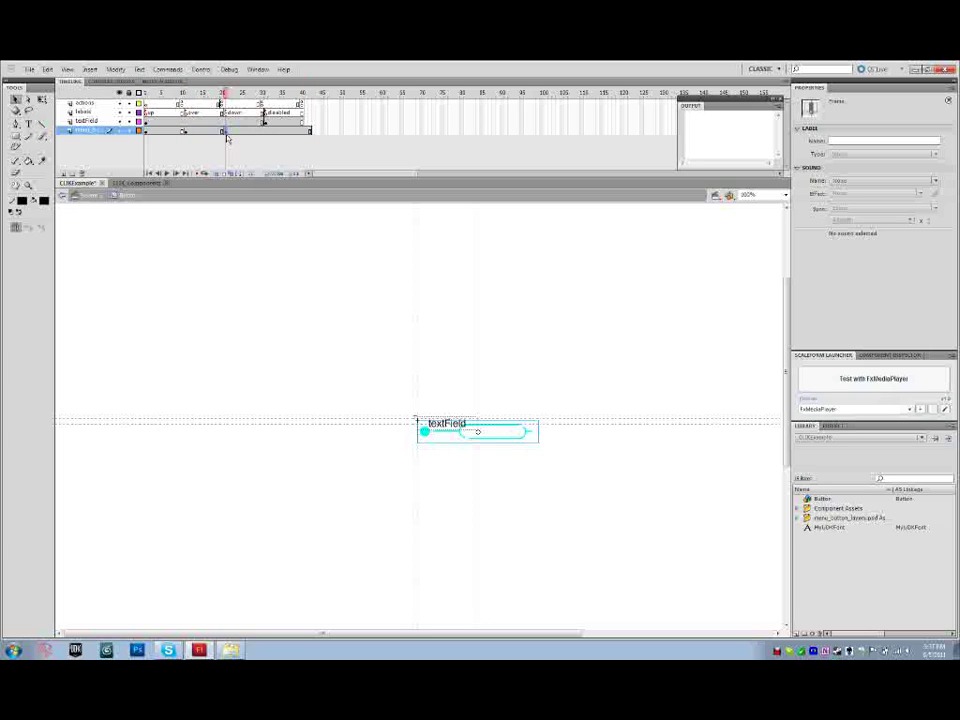
# - Scrub the timeline back from the down state and select the imported artwork at the up state
pyautogui.click(384, 338)
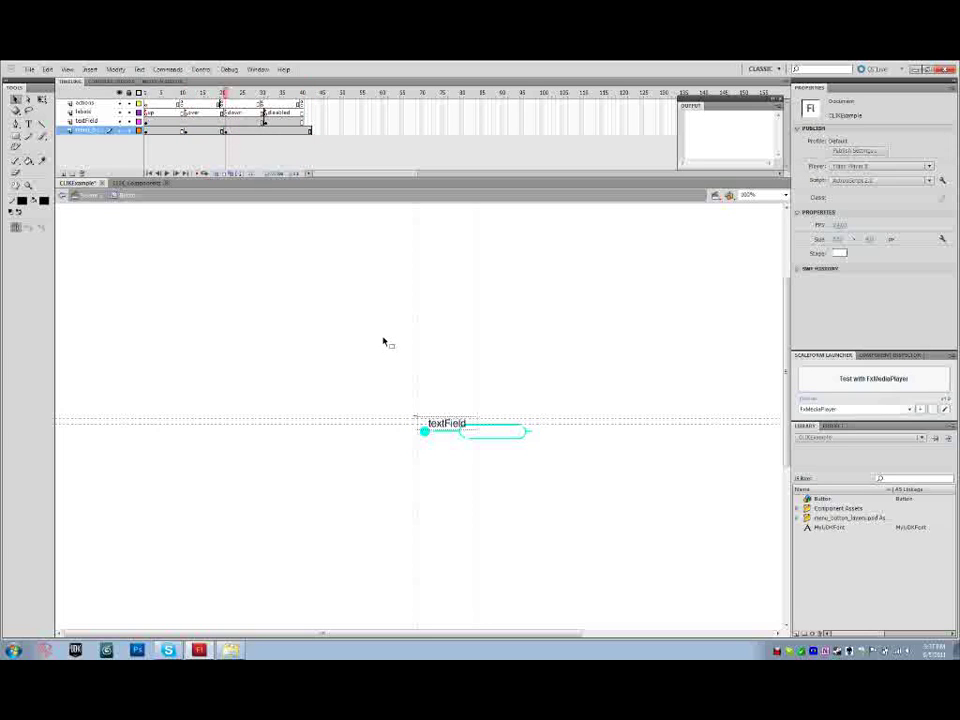
pyautogui.moveTo(225, 94); pyautogui.dragTo(110, 120)
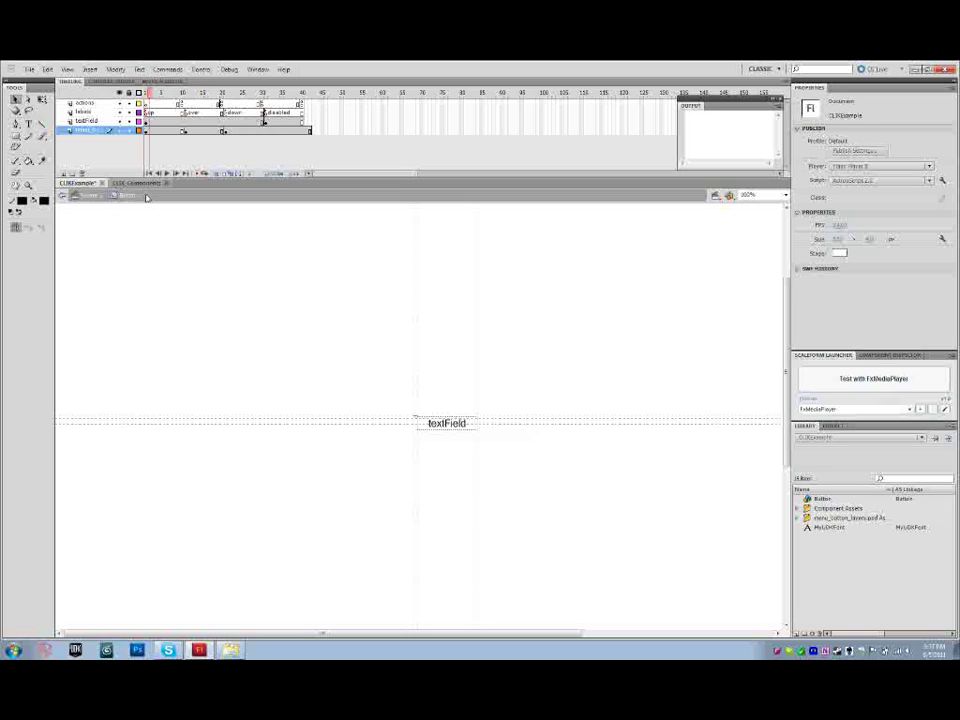
pyautogui.click(156, 134)
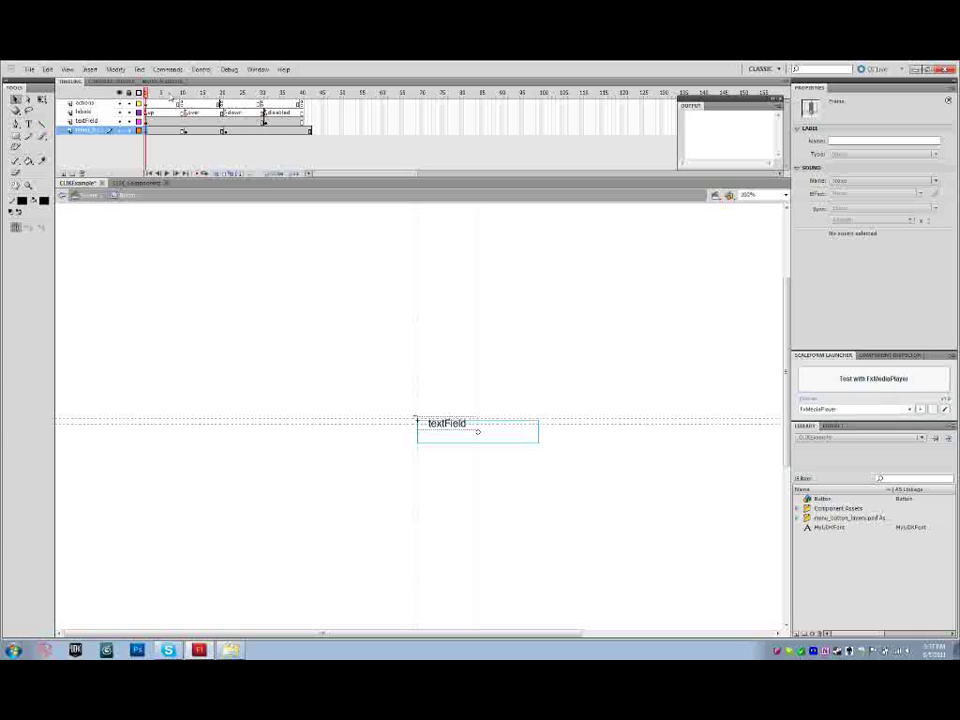
# - Check the imported artwork at the up, over and down states, and enable multiple-frame editing across all the button's frames
pyautogui.press('Return')
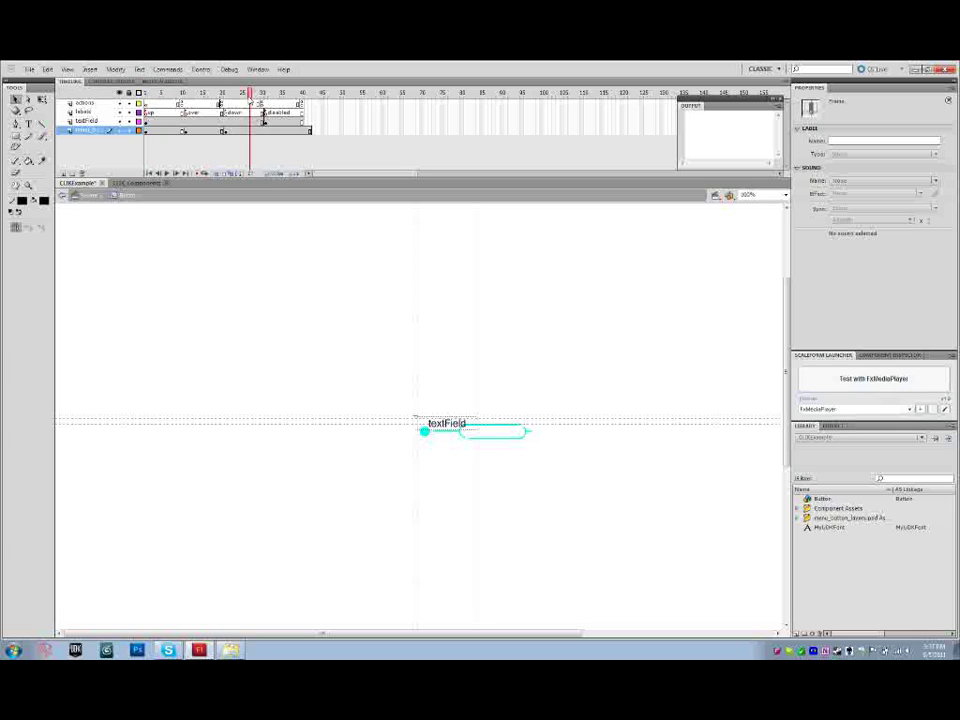
pyautogui.moveTo(250, 96); pyautogui.dragTo(199, 96)
pyautogui.click(185, 132)
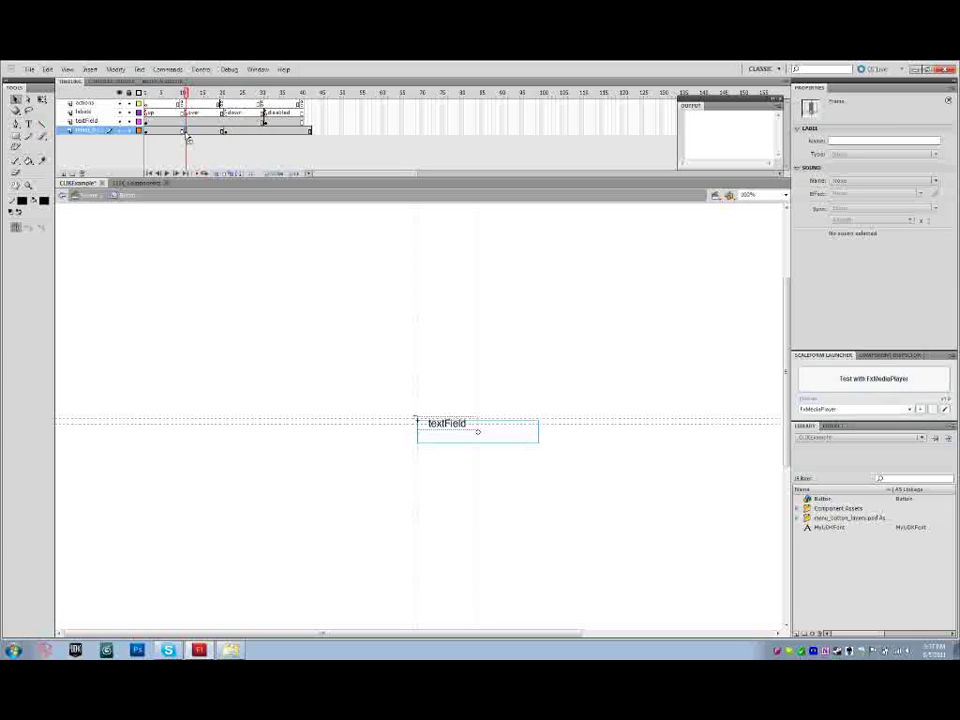
pyautogui.click(146, 133)
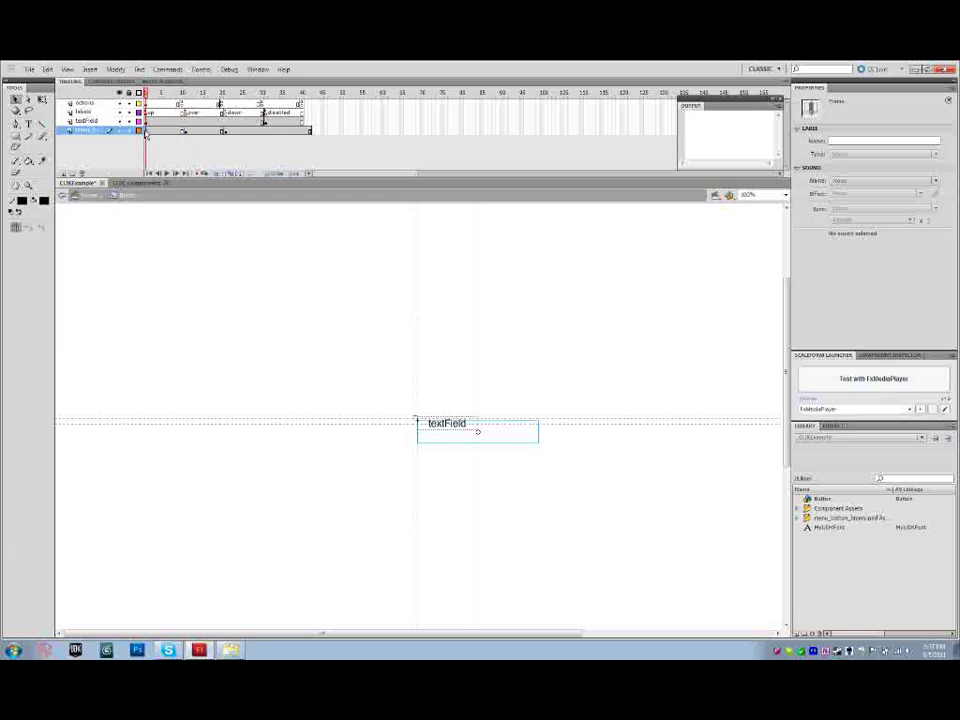
pyautogui.click(224, 133)
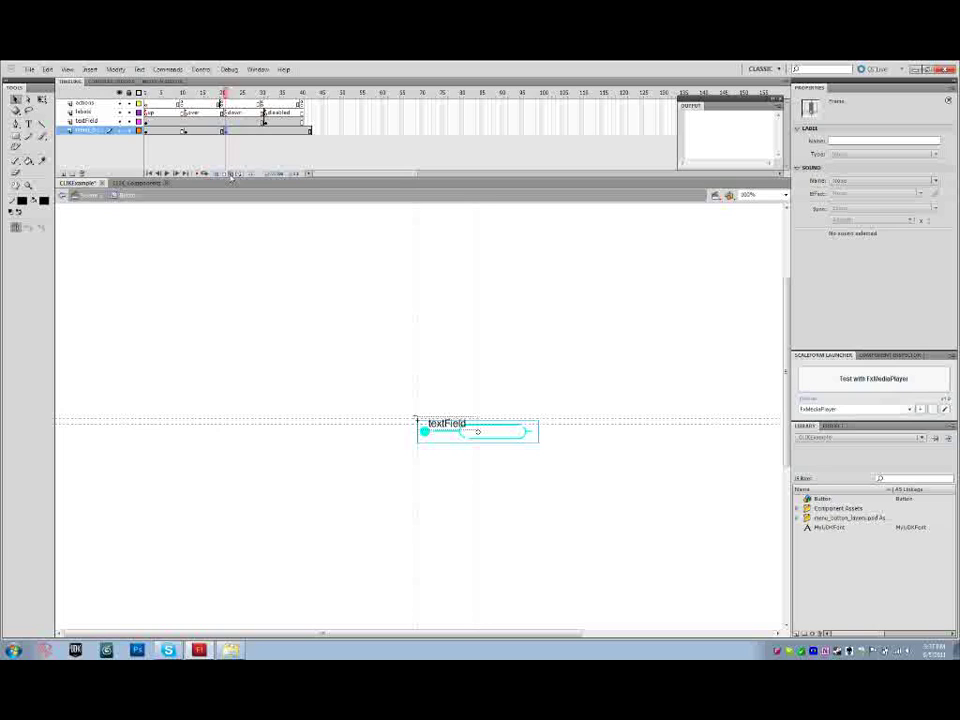
pyautogui.click(231, 176)
pyautogui.moveTo(235, 94); pyautogui.dragTo(311, 98)
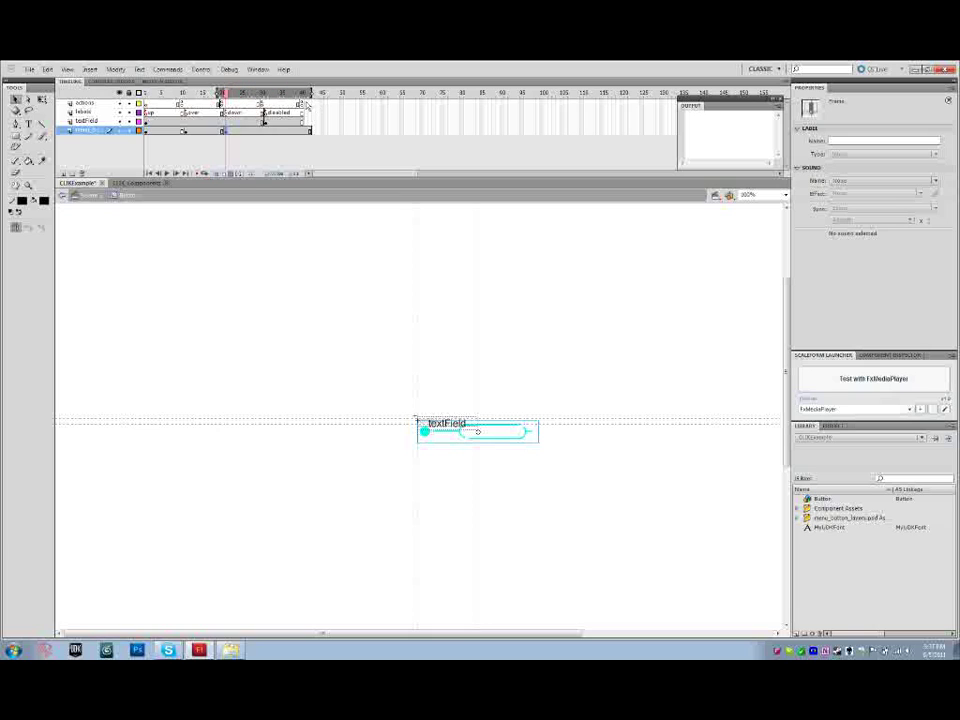
pyautogui.moveTo(219, 93); pyautogui.dragTo(146, 93)
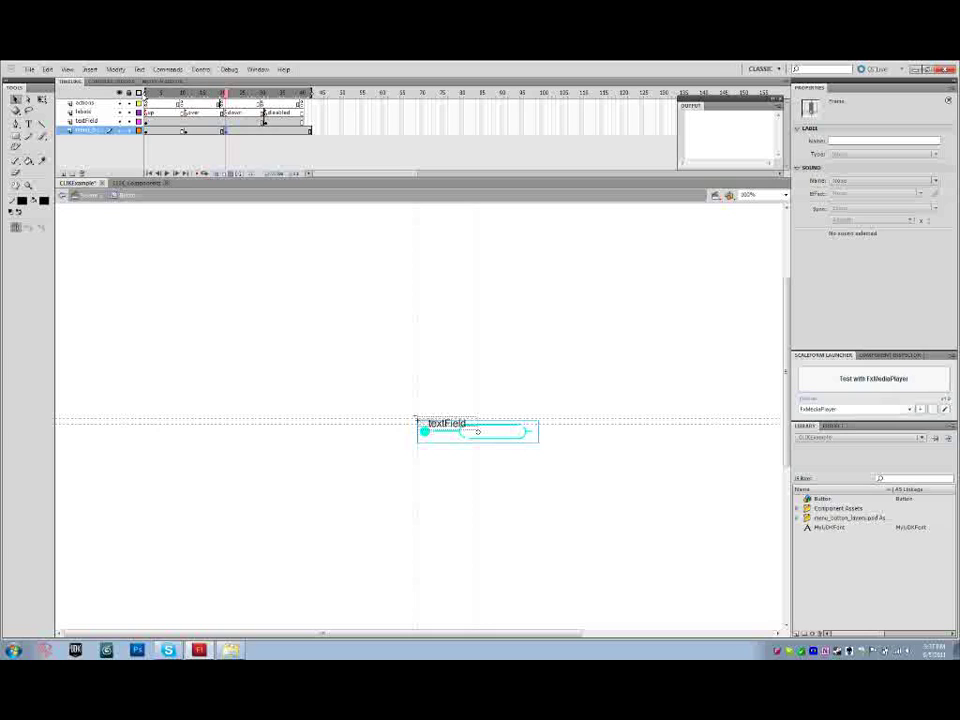
# - Select all frames of the imported artwork layer and move the artwork in every state over the textField
pyautogui.moveTo(581, 533); pyautogui.dragTo(476, 399)
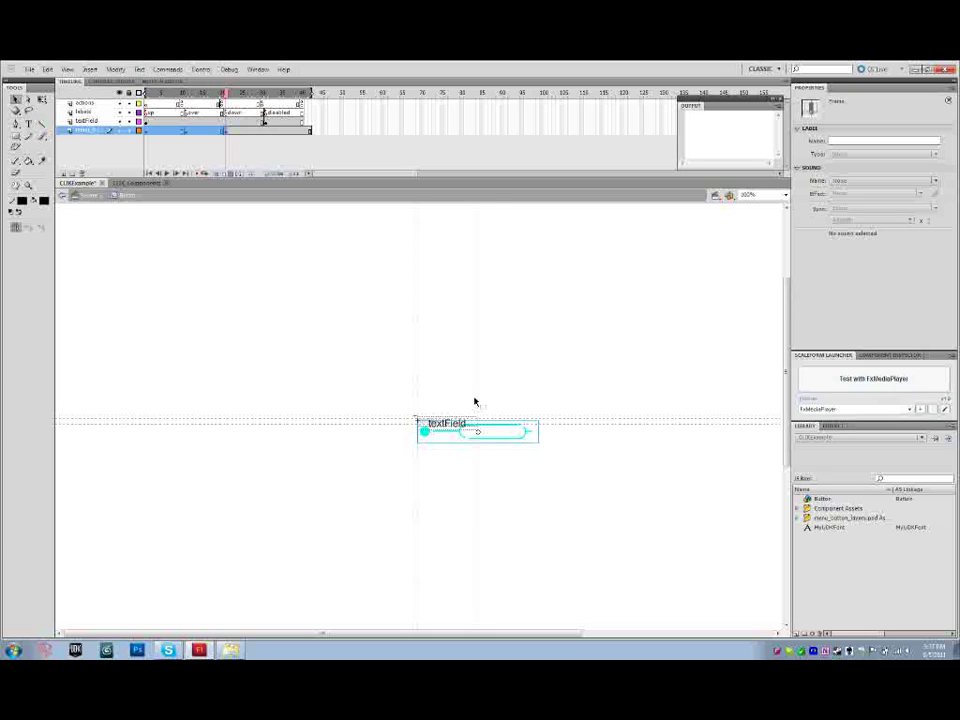
pyautogui.click(87, 132)
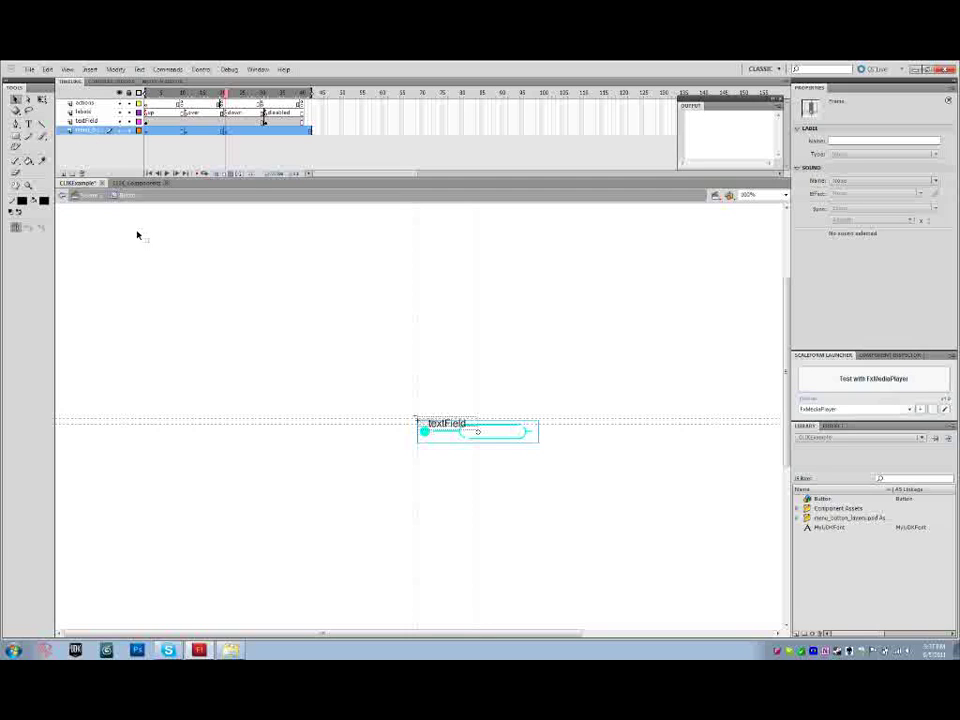
pyautogui.click(510, 440)
pyautogui.moveTo(508, 444); pyautogui.dragTo(460, 432)
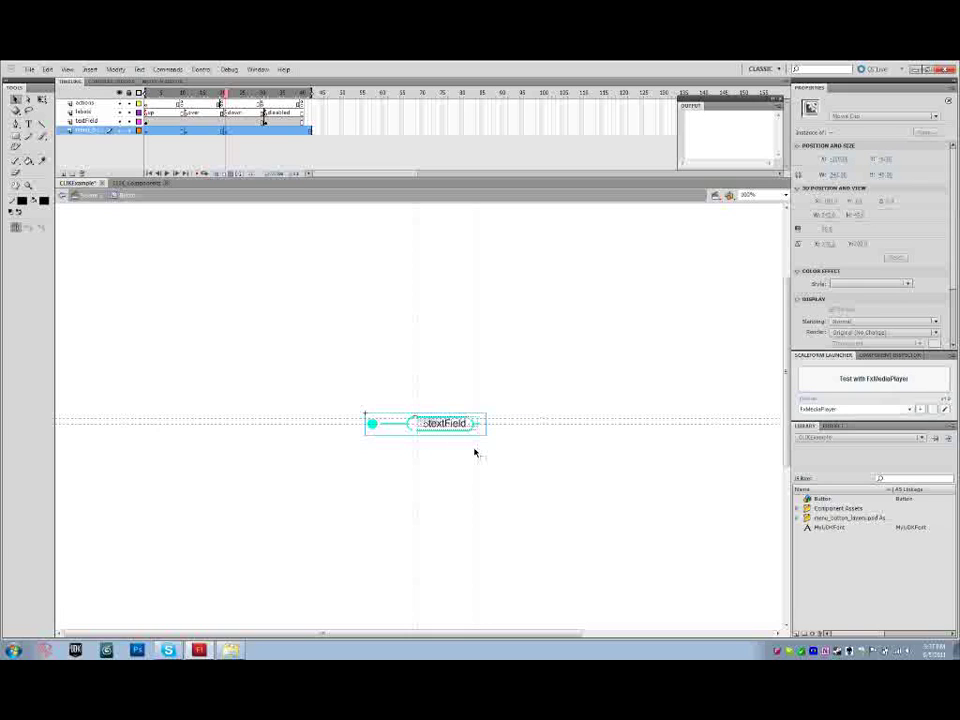
# - Nudge the artwork right until its rounded outline surrounds the textField, and turn off multiple-frame editing
pyautogui.press('Right')
pyautogui.press('Right')
pyautogui.press('Right')
pyautogui.press('Right')
pyautogui.press('Right')
pyautogui.press('Left')
pyautogui.press('Right')
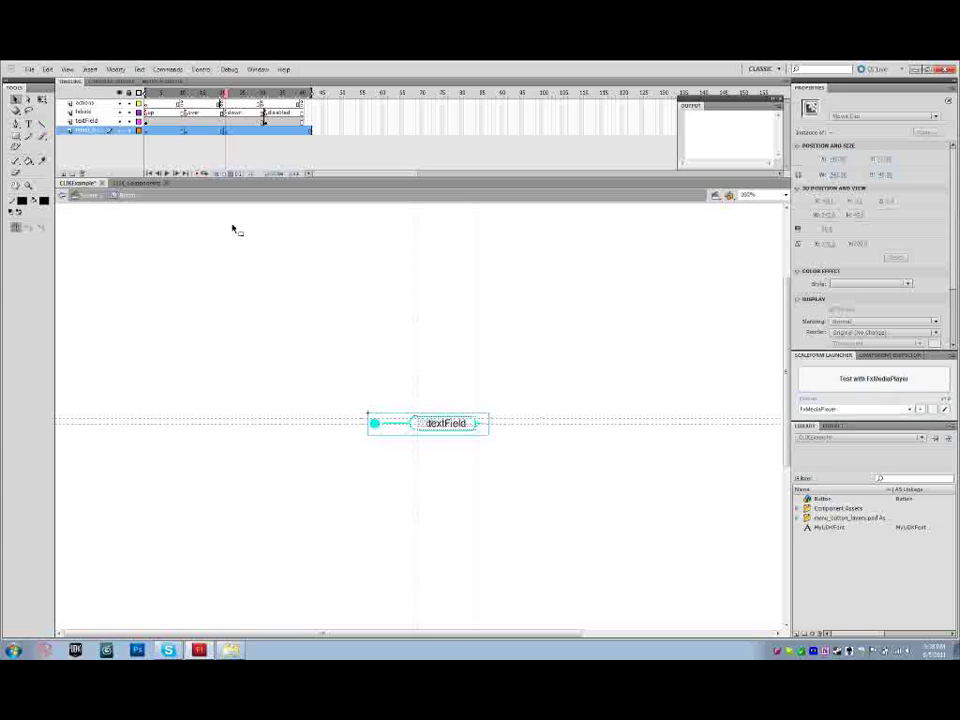
pyautogui.press('Right')
pyautogui.press('Right')
pyautogui.press('Right')
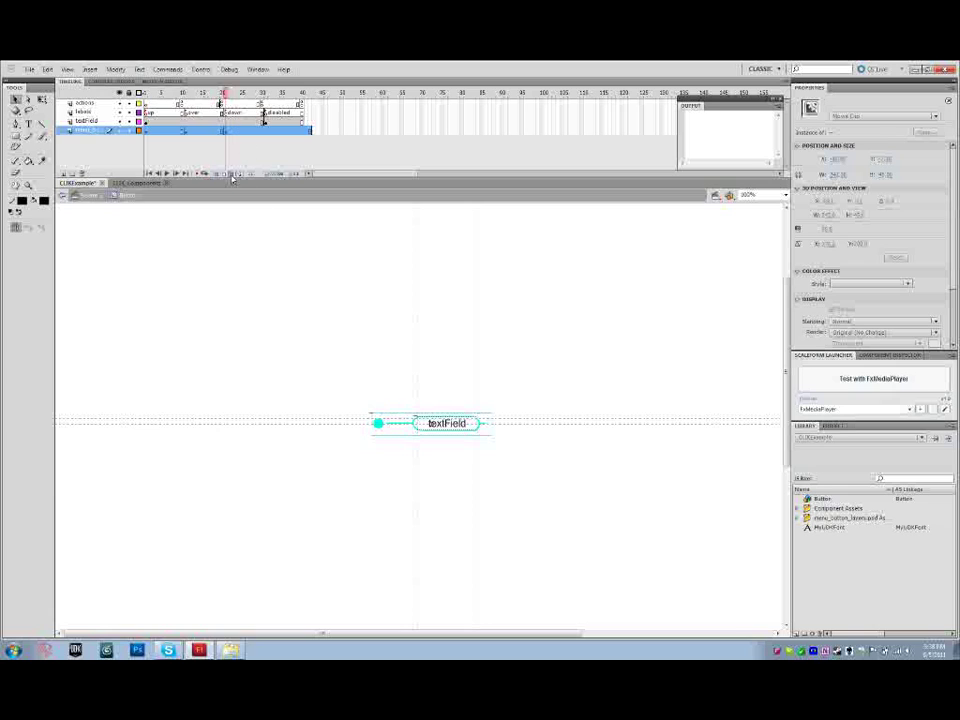
# - Remove the artwork layer's surplus frames past the end of the disabled state
pyautogui.click(309, 131)
pyautogui.click(309, 131)
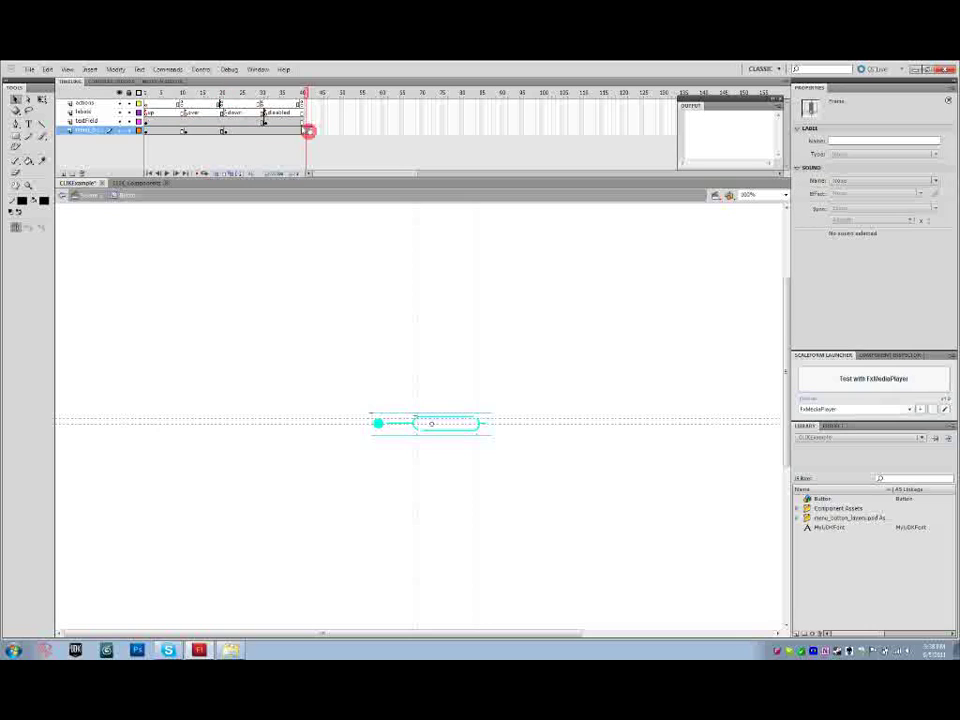
pyautogui.click(305, 131)
pyautogui.click(310, 131)
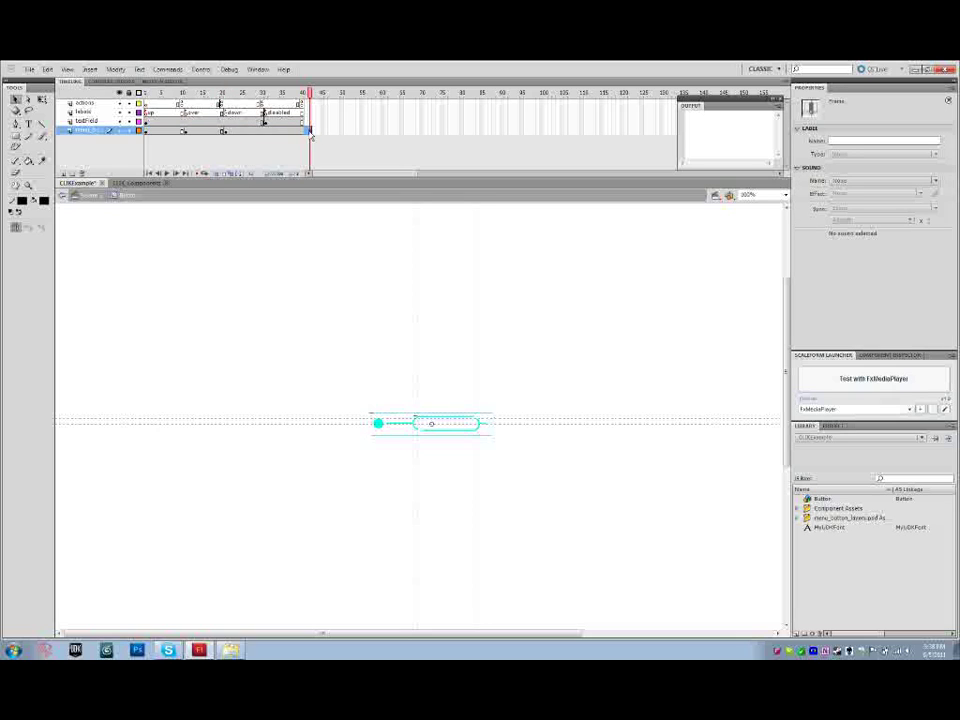
pyautogui.rightClick(310, 132)
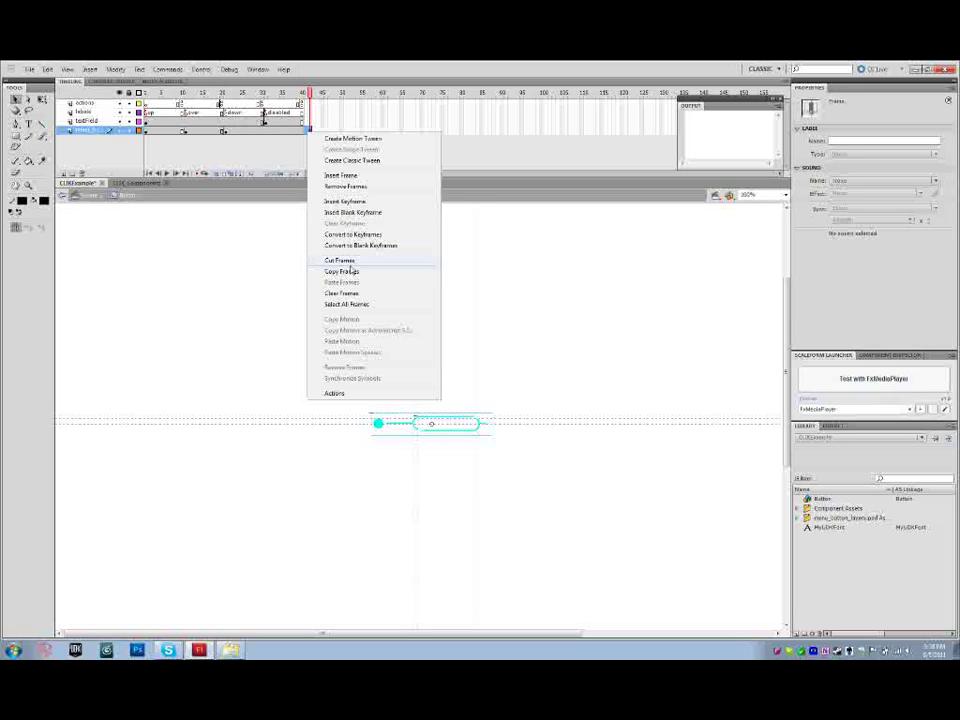
pyautogui.click(345, 187)
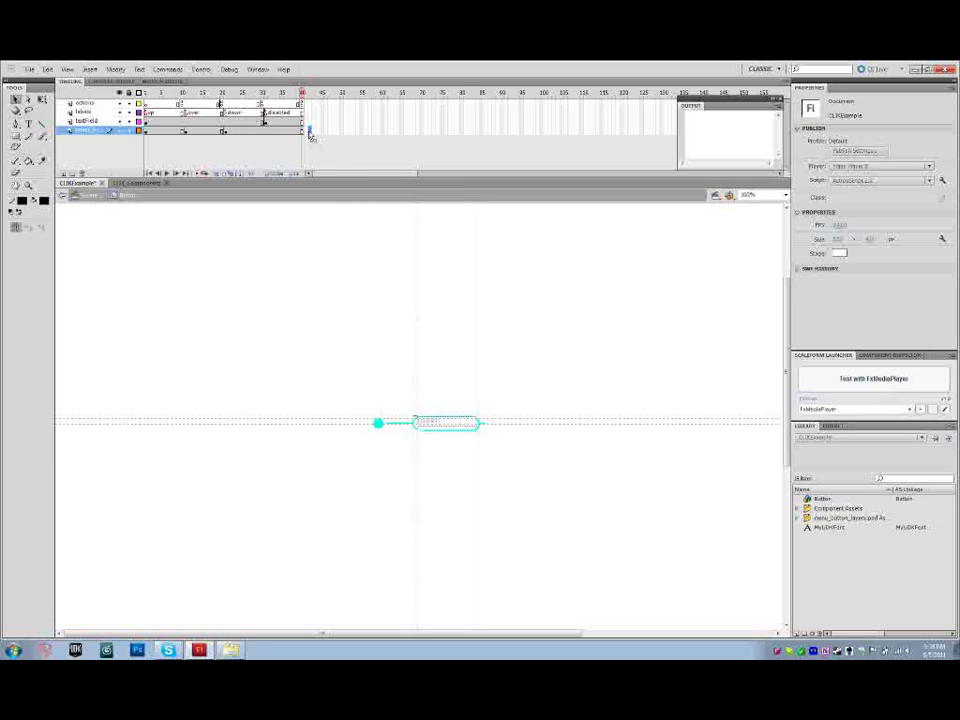
# - Return to Scene 1 and add a layer named BG below the Buttons layer
pyautogui.click(364, 337)
pyautogui.click(85, 197)
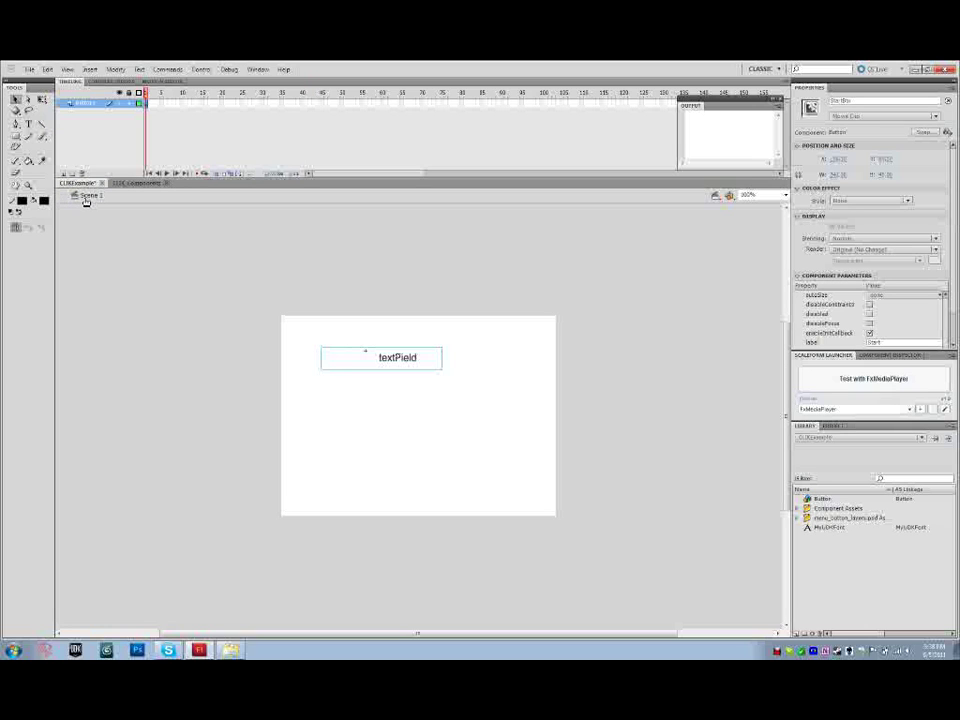
pyautogui.click(364, 433)
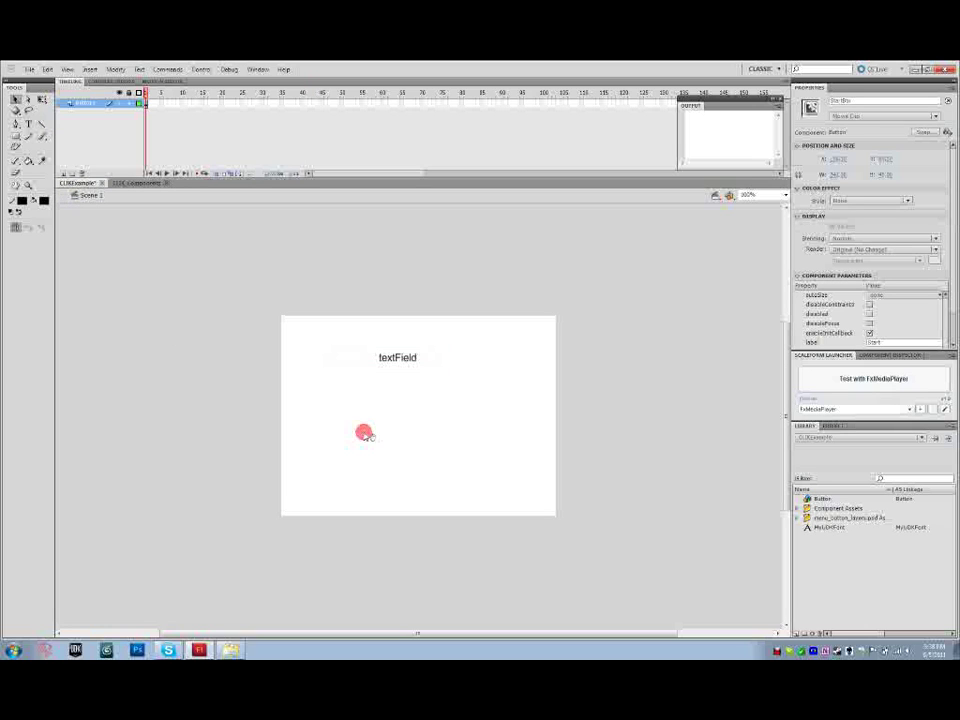
pyautogui.click(63, 174)
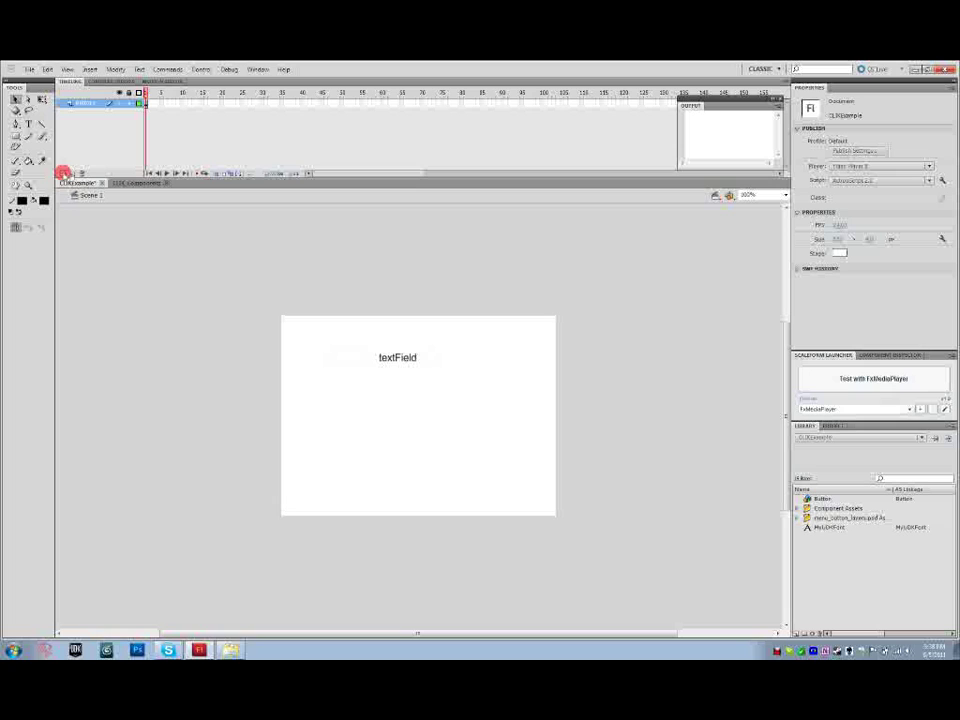
pyautogui.doubleClick(84, 112)
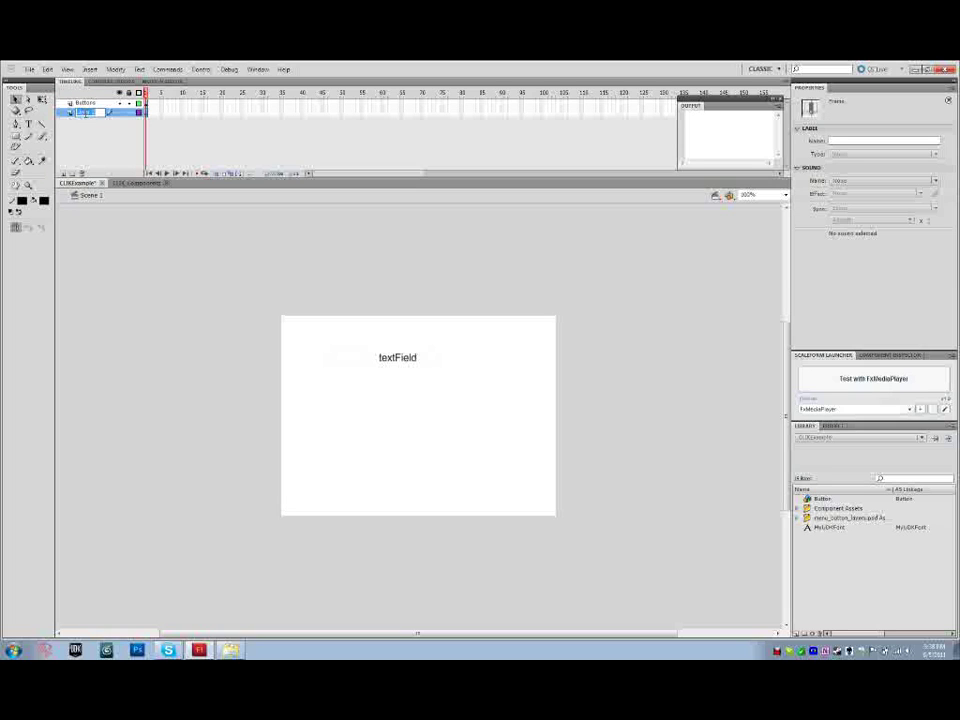
pyautogui.write('BG')
pyautogui.click(270, 311)
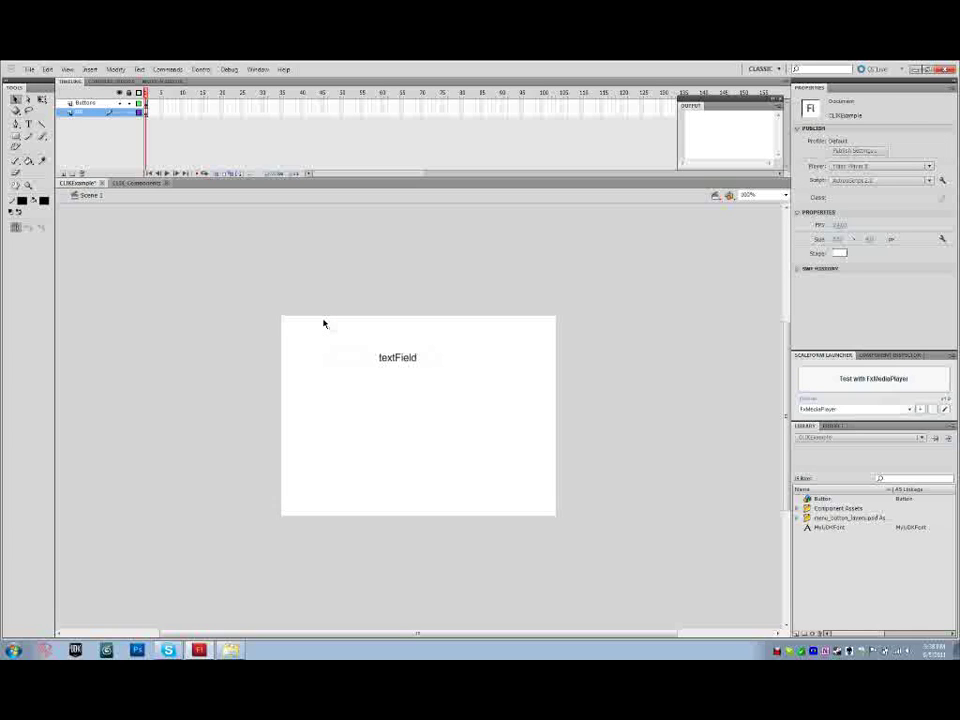
# - Import the main_menu_bg PNG image from the main_menu_bg folder onto the BG layer
pyautogui.hotkey('ctrl', 'r')
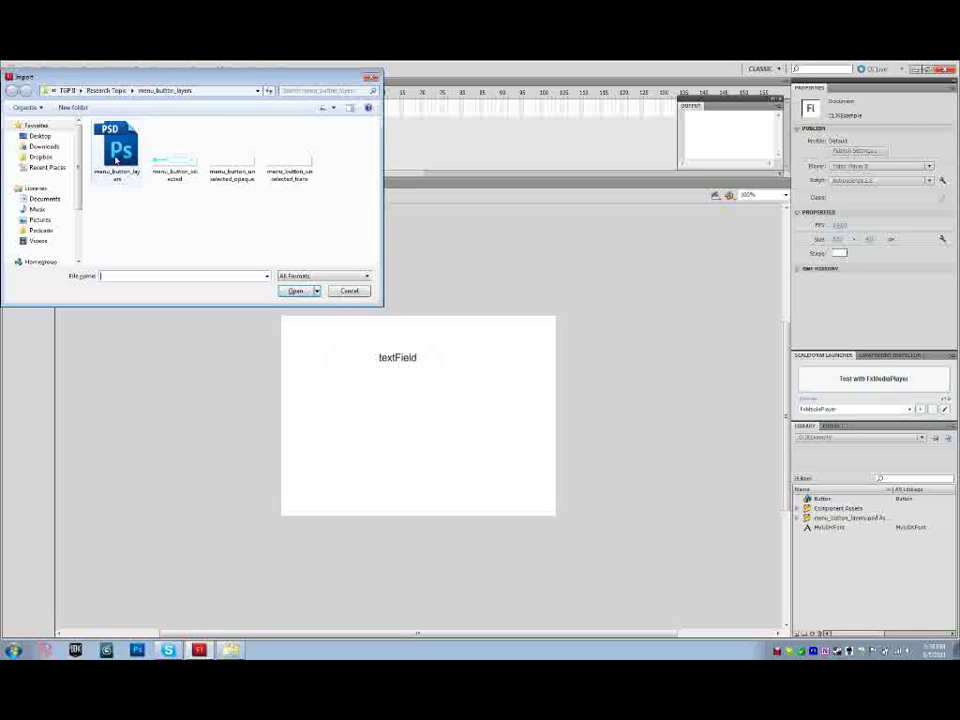
pyautogui.click(132, 92)
pyautogui.click(134, 94)
pyautogui.click(132, 94)
pyautogui.click(132, 95)
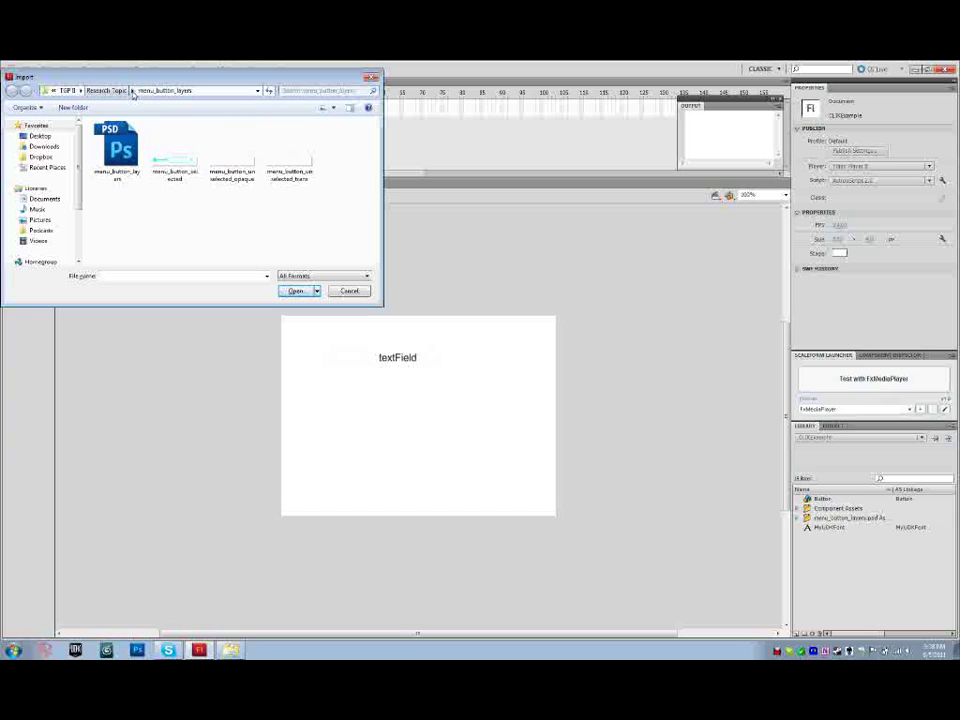
pyautogui.click(136, 94)
pyautogui.click(135, 91)
pyautogui.click(175, 165)
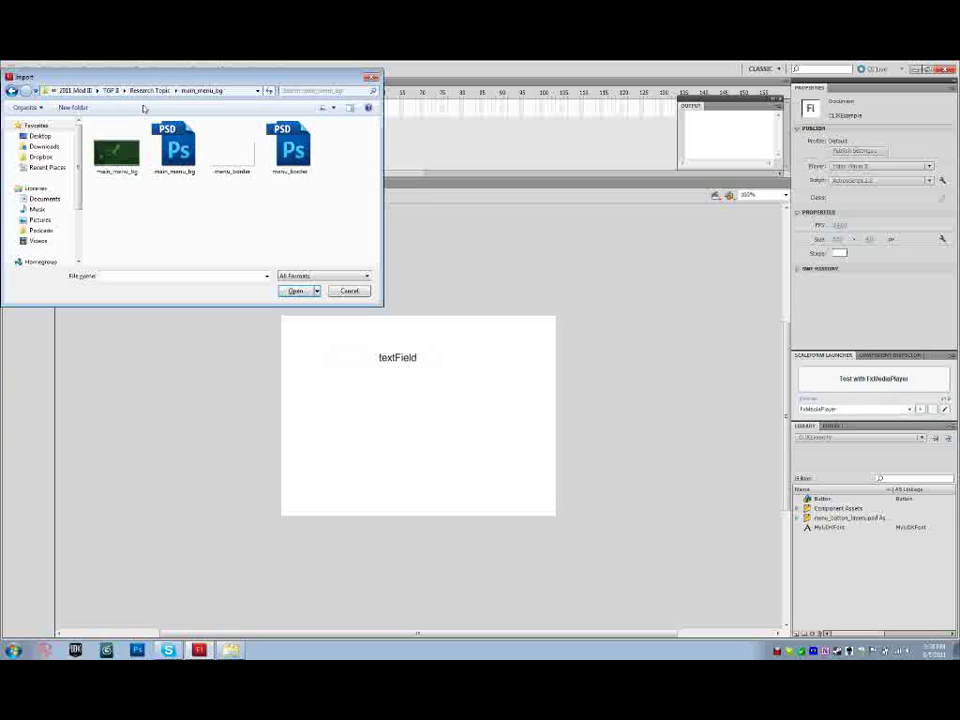
pyautogui.click(128, 160)
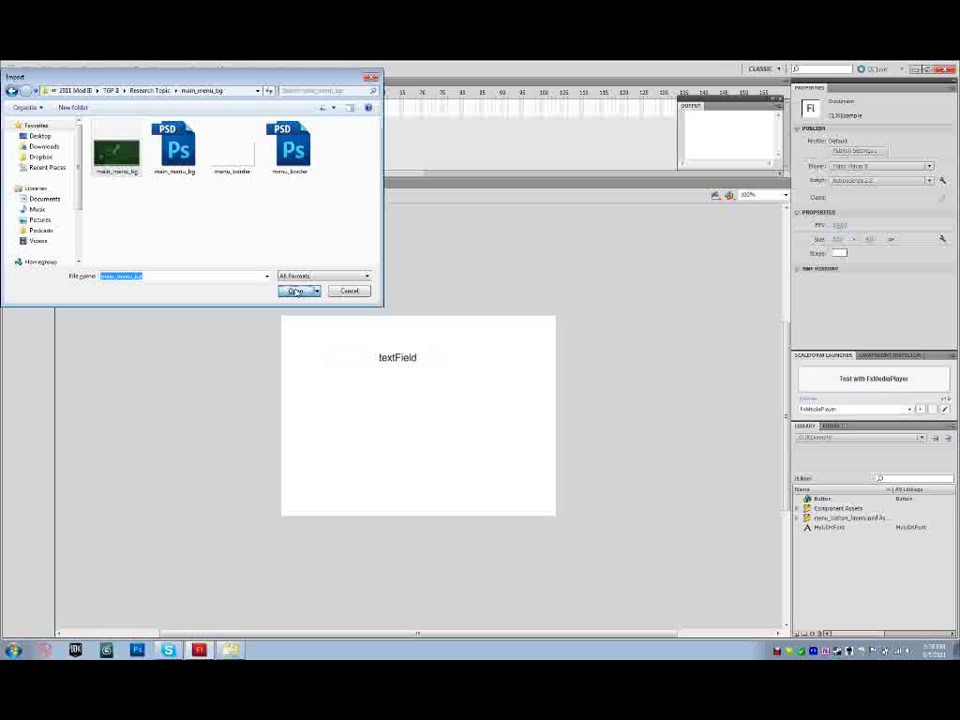
pyautogui.click(296, 291)
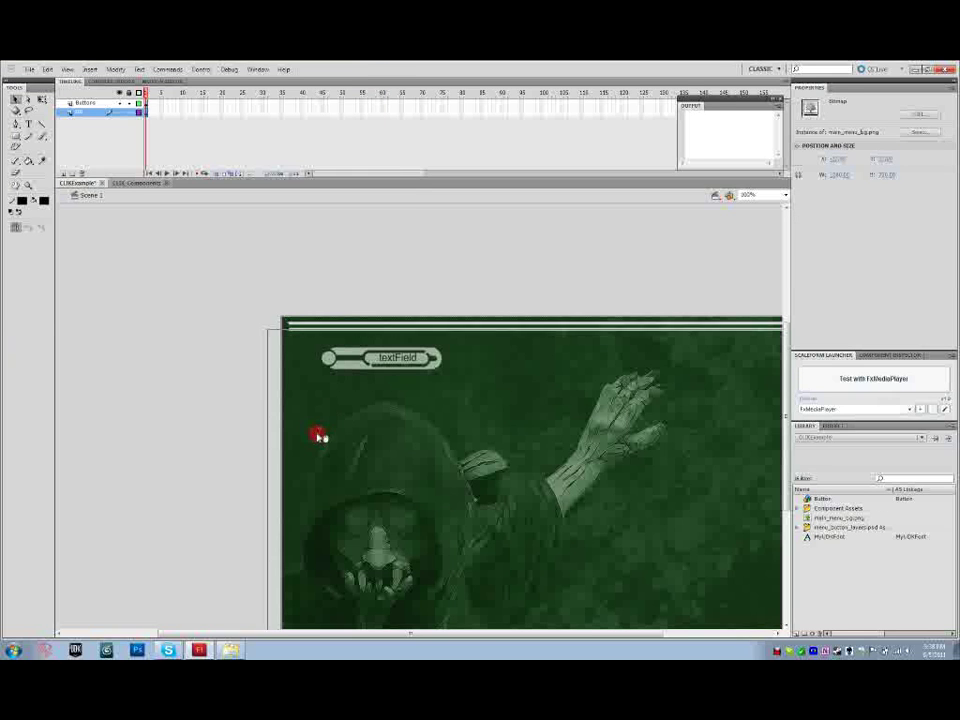
# - Reposition the background image and free-transform its upper-left corner onto the stage's upper-left corner
pyautogui.moveTo(319, 435); pyautogui.dragTo(333, 490)
pyautogui.press('q')
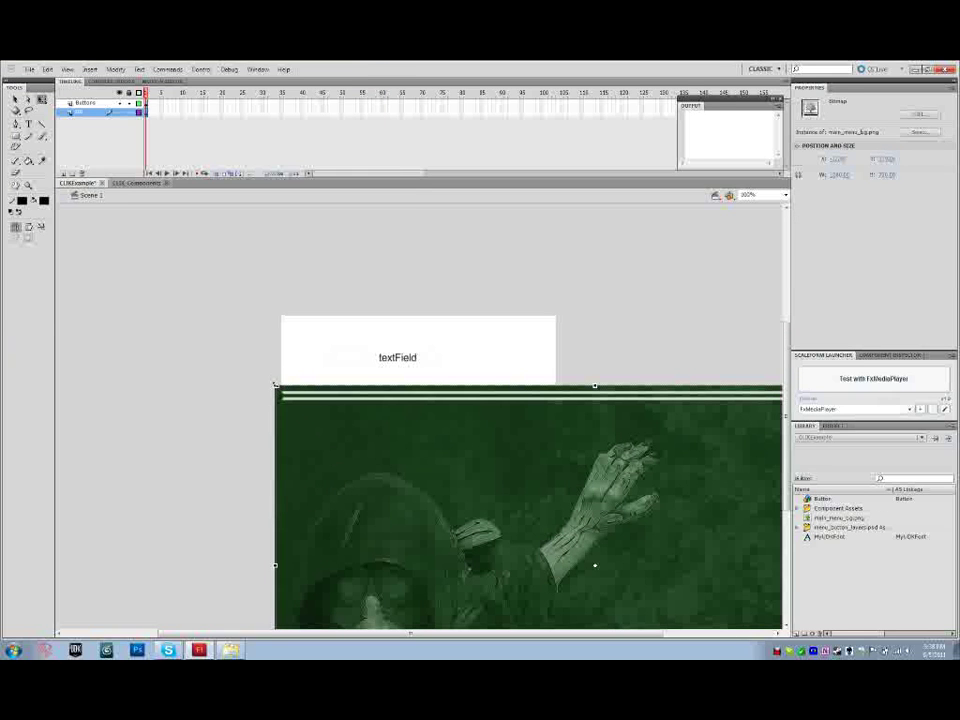
pyautogui.moveTo(276, 386); pyautogui.dragTo(281, 316)
# - Scale the background image from its lower-right corner to cover the stage
pyautogui.scroll(-2, 409, 413)
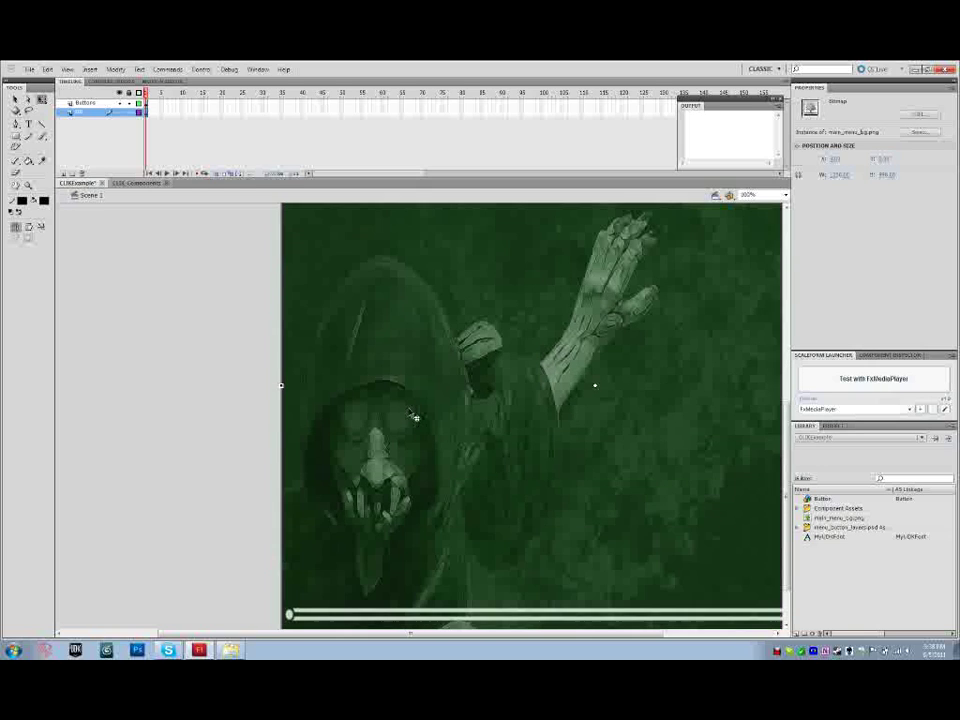
pyautogui.scroll(1, 413, 415)
pyautogui.scroll(-3, 415, 416)
pyautogui.scroll(1, 425, 416)
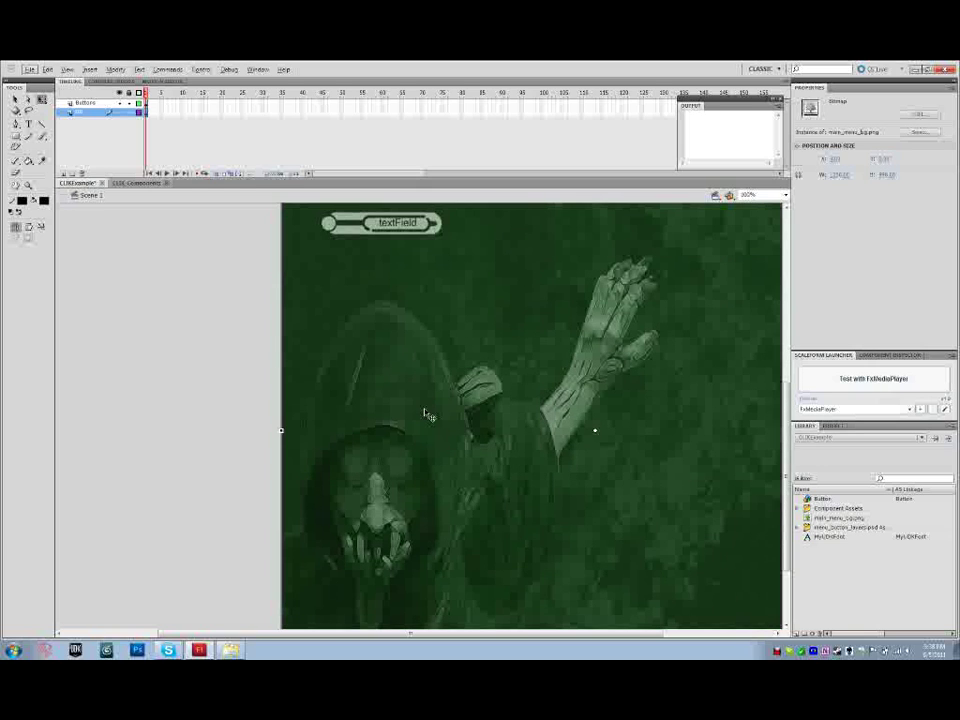
pyautogui.hotkey('ctrl', '-')
pyautogui.hotkey('ctrl', '-')
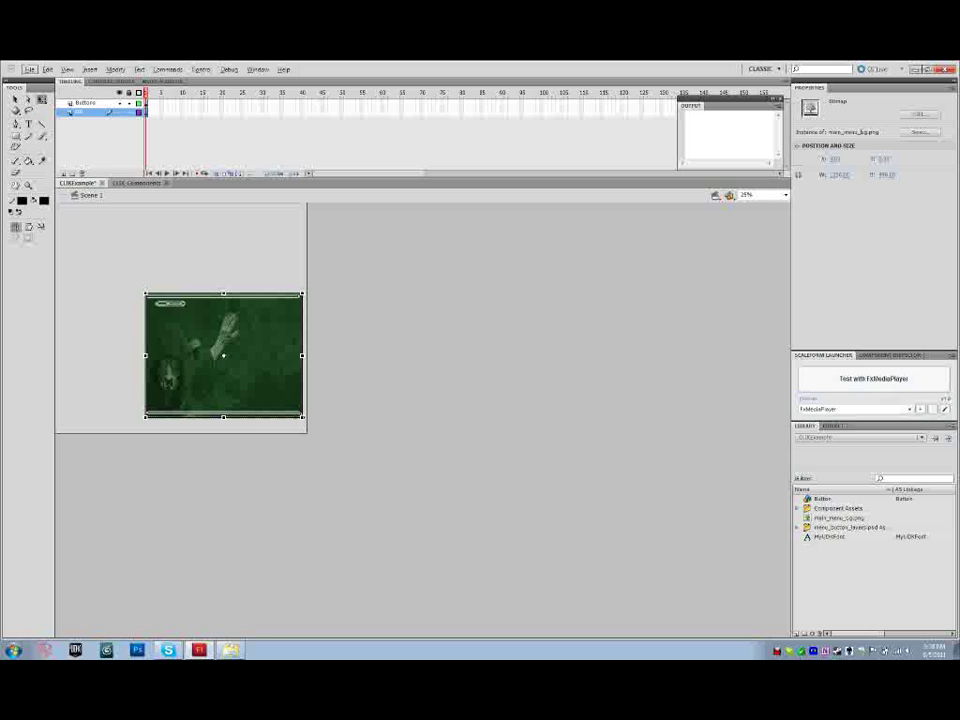
pyautogui.moveTo(229, 358); pyautogui.dragTo(300, 415)
pyautogui.moveTo(304, 418); pyautogui.dragTo(213, 340)
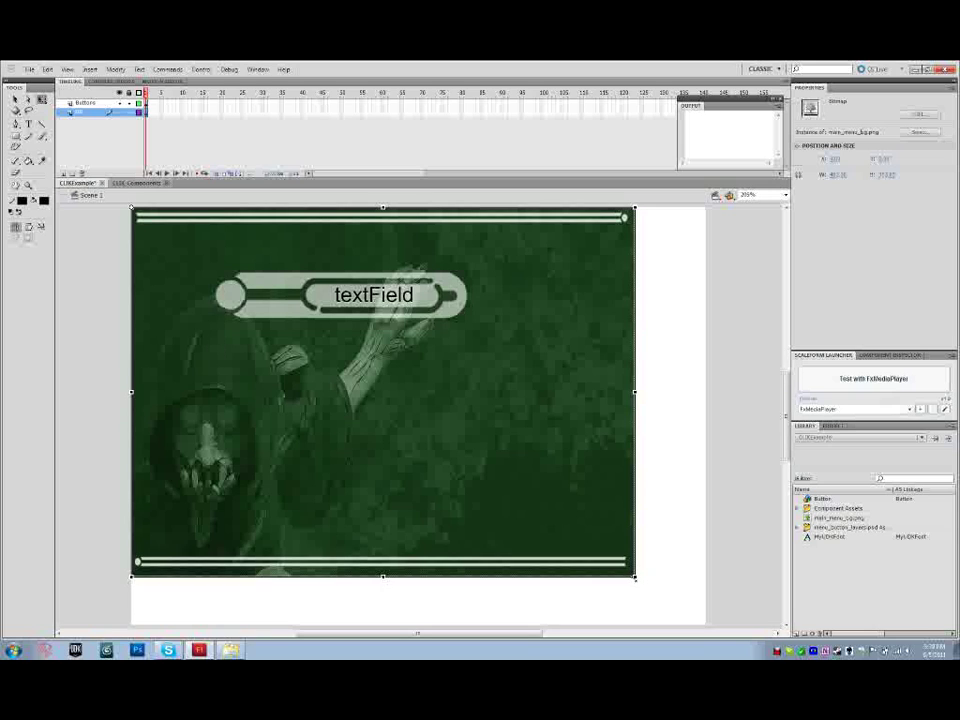
pyautogui.moveTo(703, 636); pyautogui.dragTo(702, 630)
pyautogui.moveTo(633, 576); pyautogui.dragTo(705, 628)
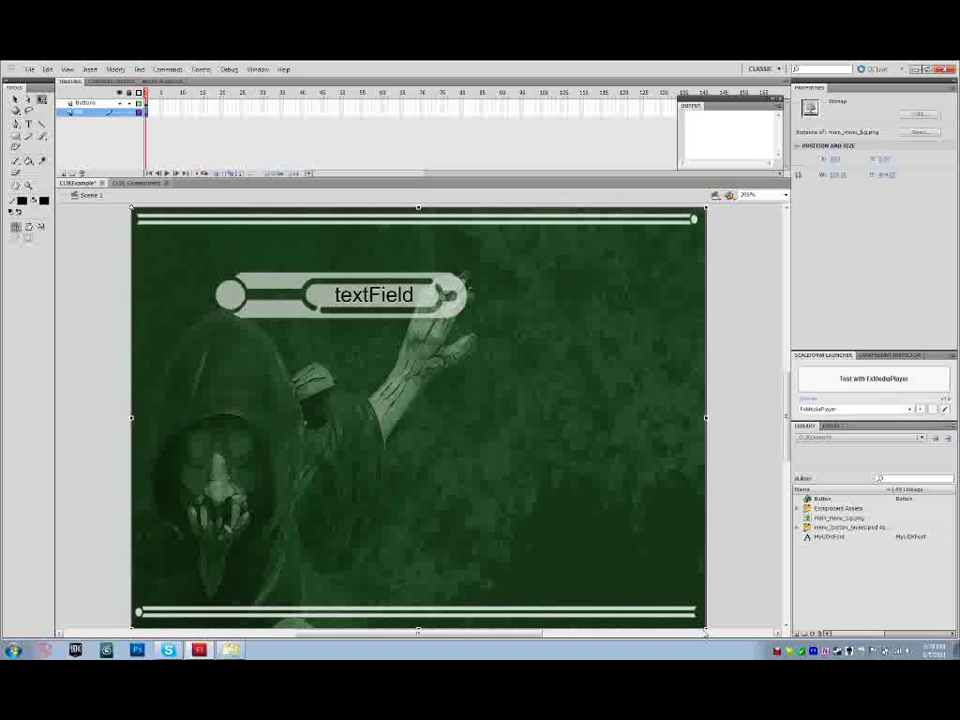
pyautogui.hotkey('ctrl', '-')
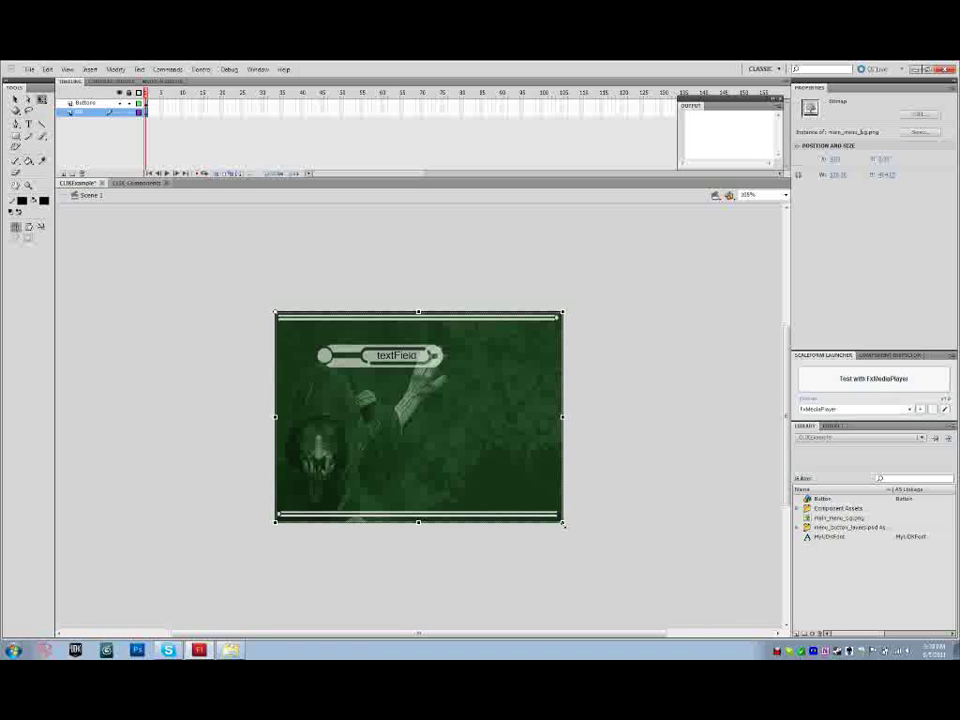
pyautogui.moveTo(563, 527); pyautogui.dragTo(564, 522)
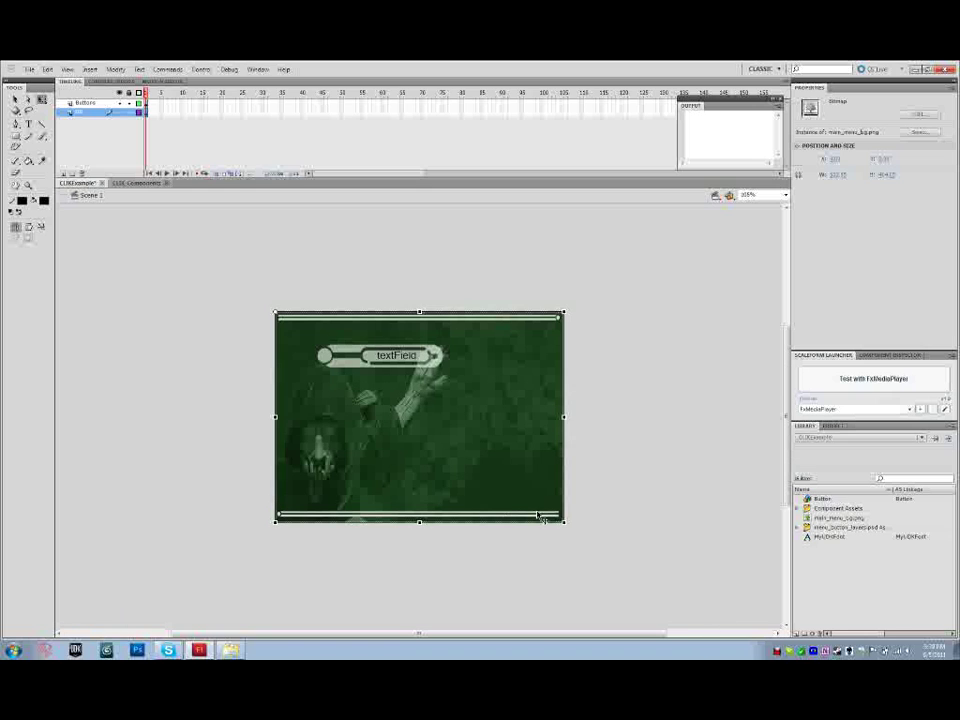
# - Move the Start button on the Buttons layer to the right edge of the stage, just below the upper border lines
pyautogui.click(147, 103)
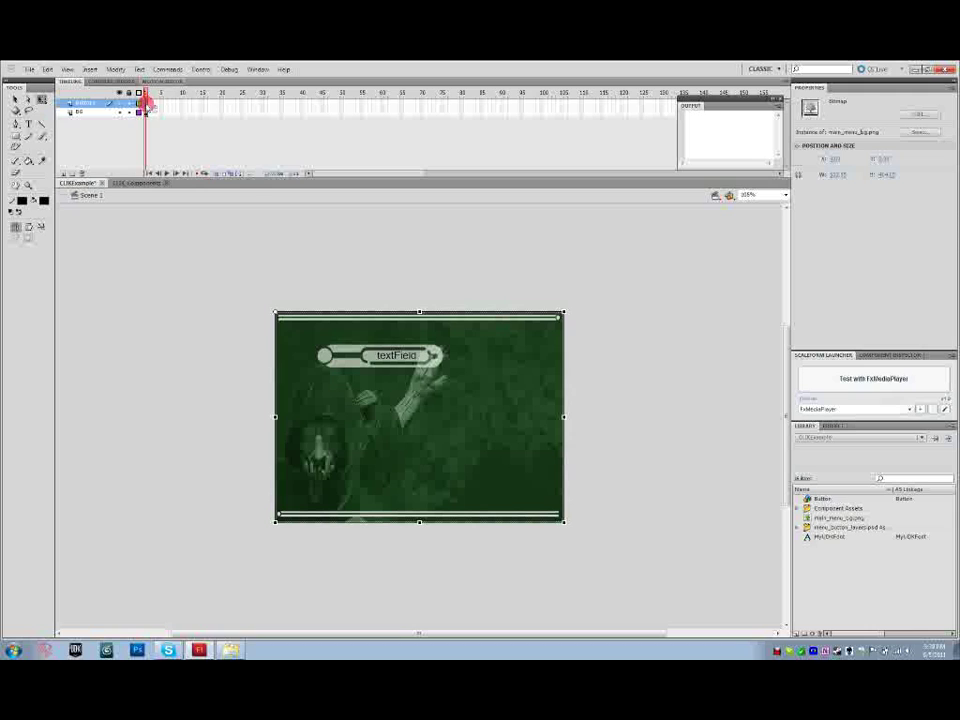
pyautogui.click(366, 355)
pyautogui.moveTo(366, 355); pyautogui.dragTo(484, 364)
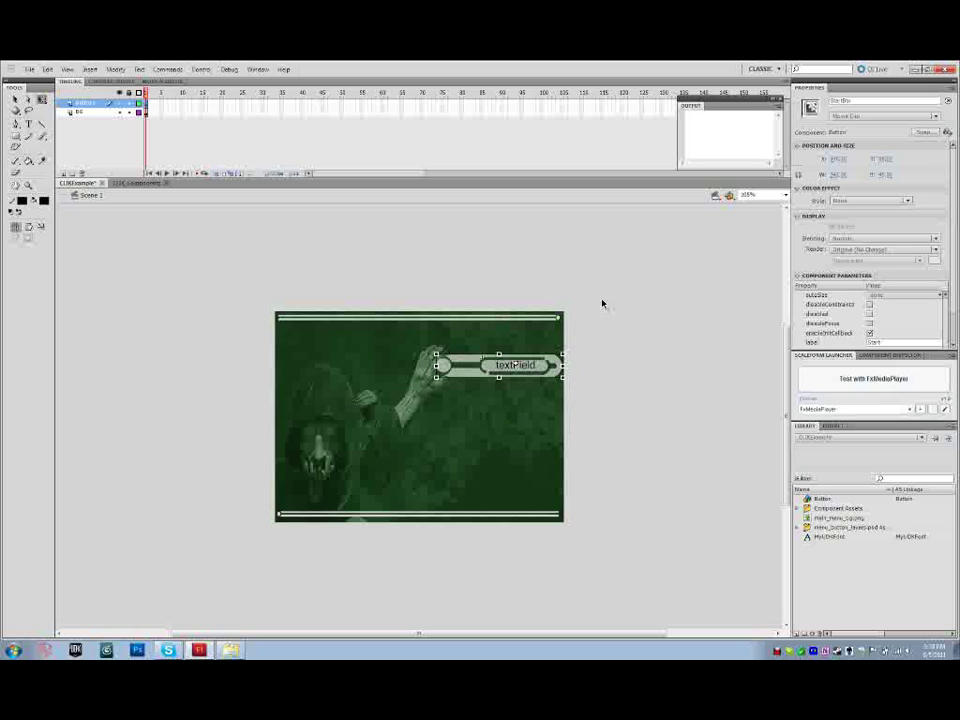
# - Test the menu with FxMediaPlayer, try the Start button, and close the preview
pyautogui.click(847, 381)
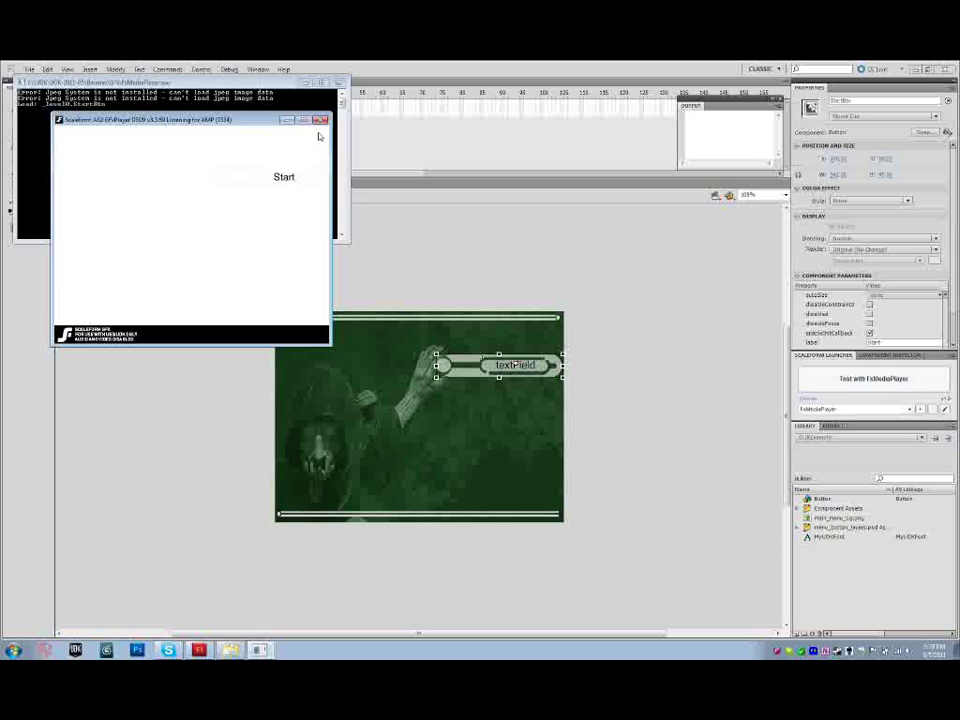
pyautogui.click(296, 181)
pyautogui.click(320, 120)
# - In the bitmap properties of main_menu_bg.png, allow smoothing and set the compression to Lossless (PNG/GIF)
pyautogui.click(345, 415)
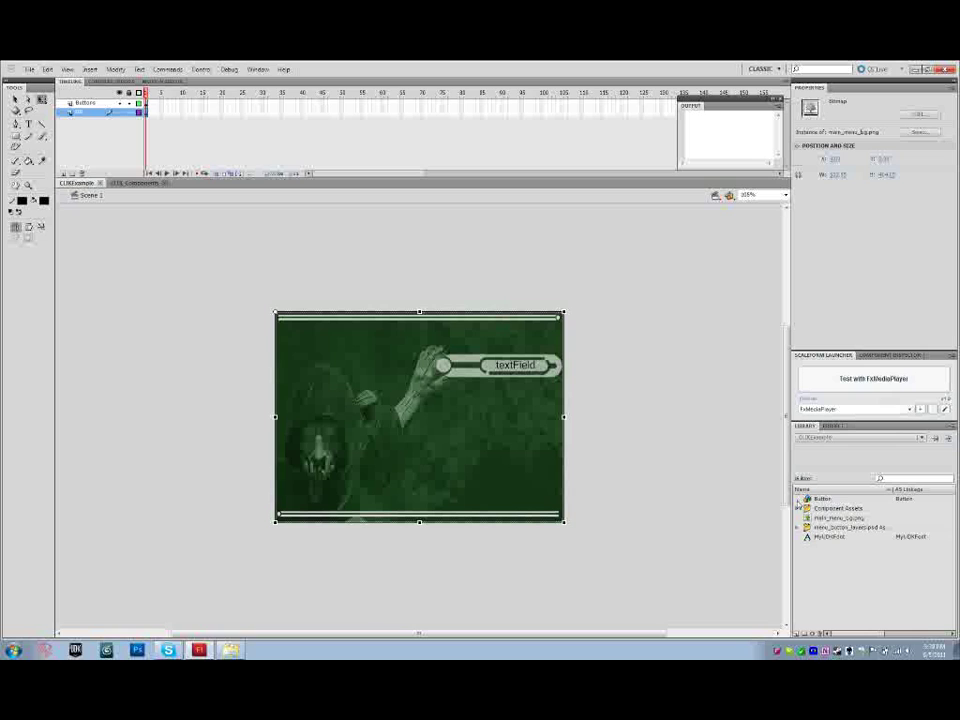
pyautogui.click(816, 518)
pyautogui.rightClick(818, 518)
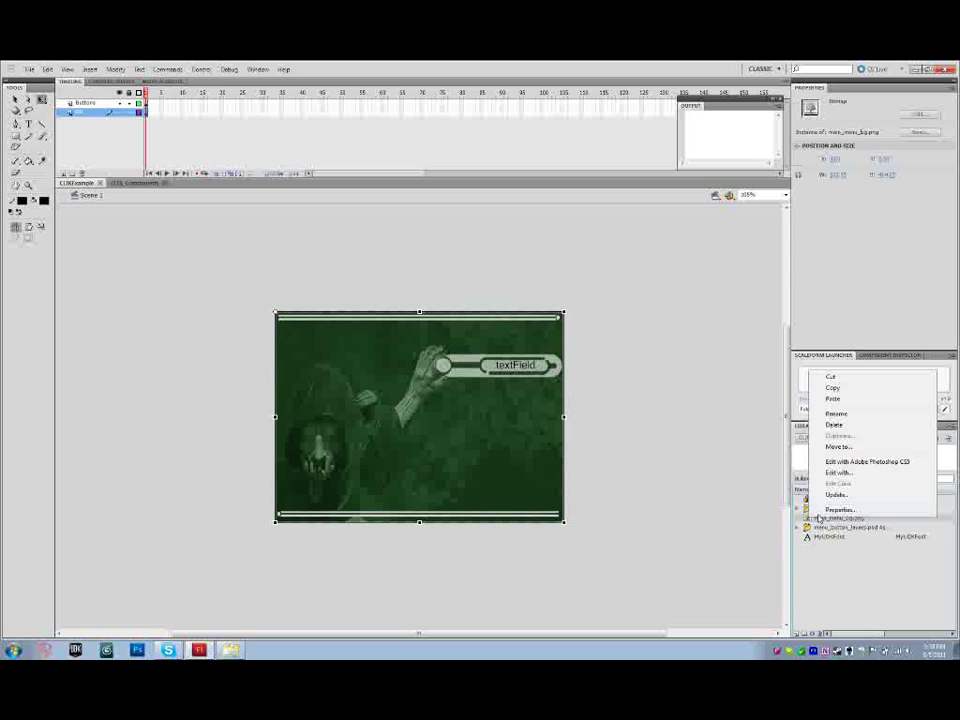
pyautogui.click(820, 516)
pyautogui.doubleClick(818, 518)
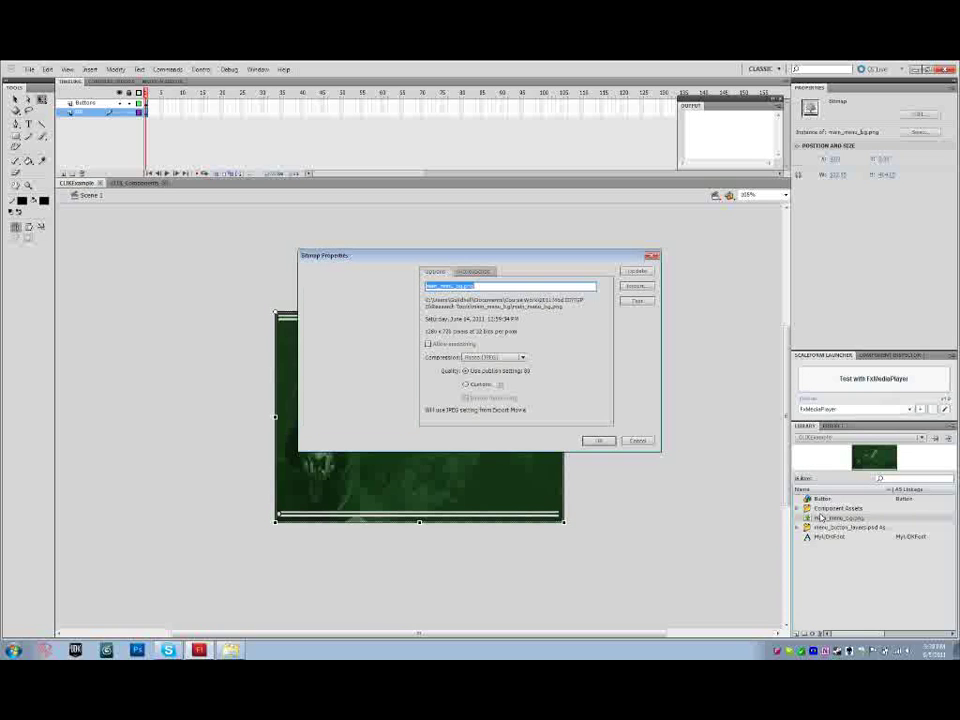
pyautogui.click(428, 345)
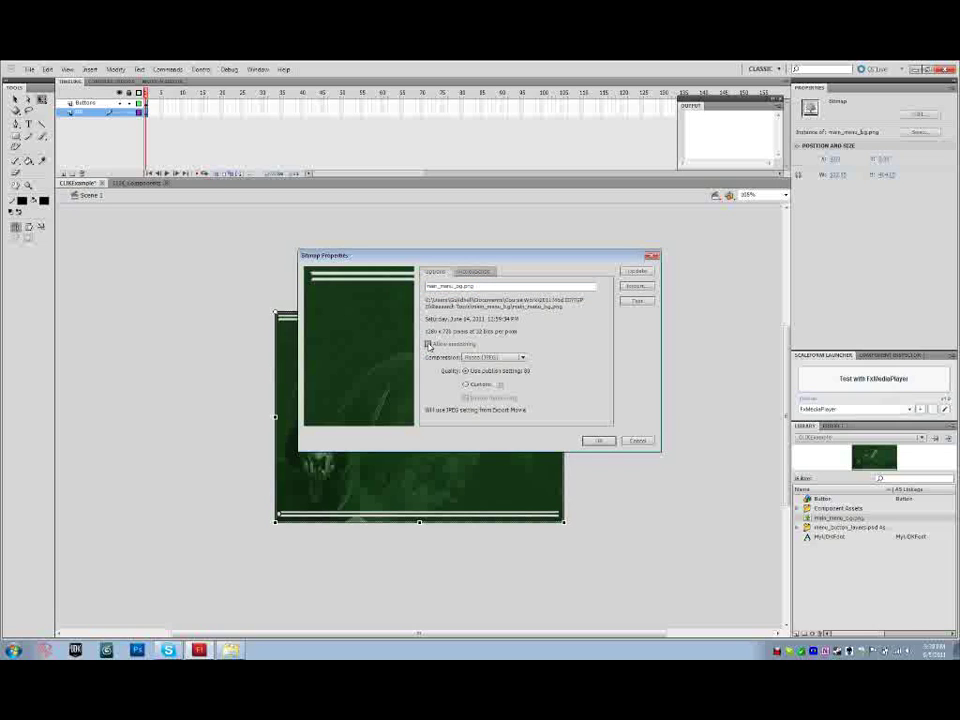
pyautogui.click(521, 359)
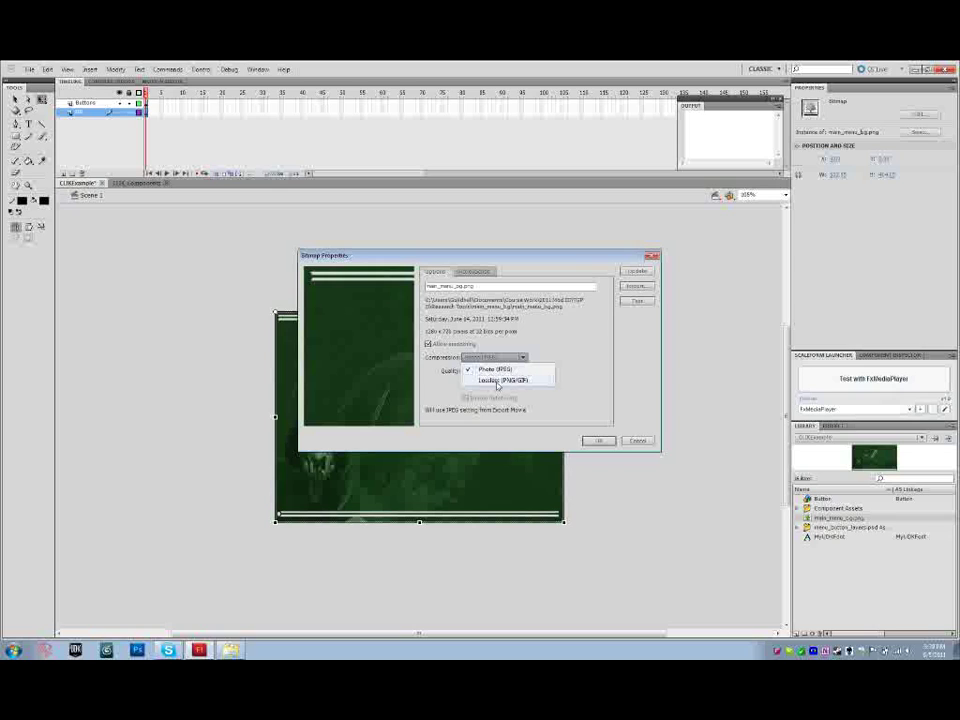
pyautogui.click(497, 381)
# - Export the background bitmap for ActionScript with the identifier main_menu_bg
pyautogui.click(474, 271)
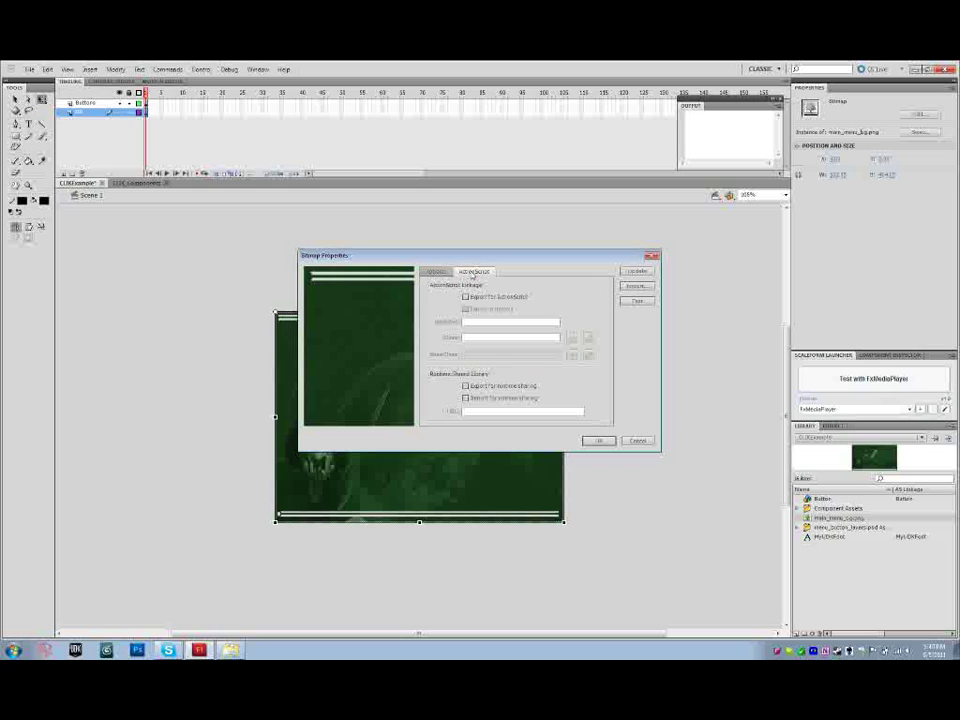
pyautogui.click(465, 297)
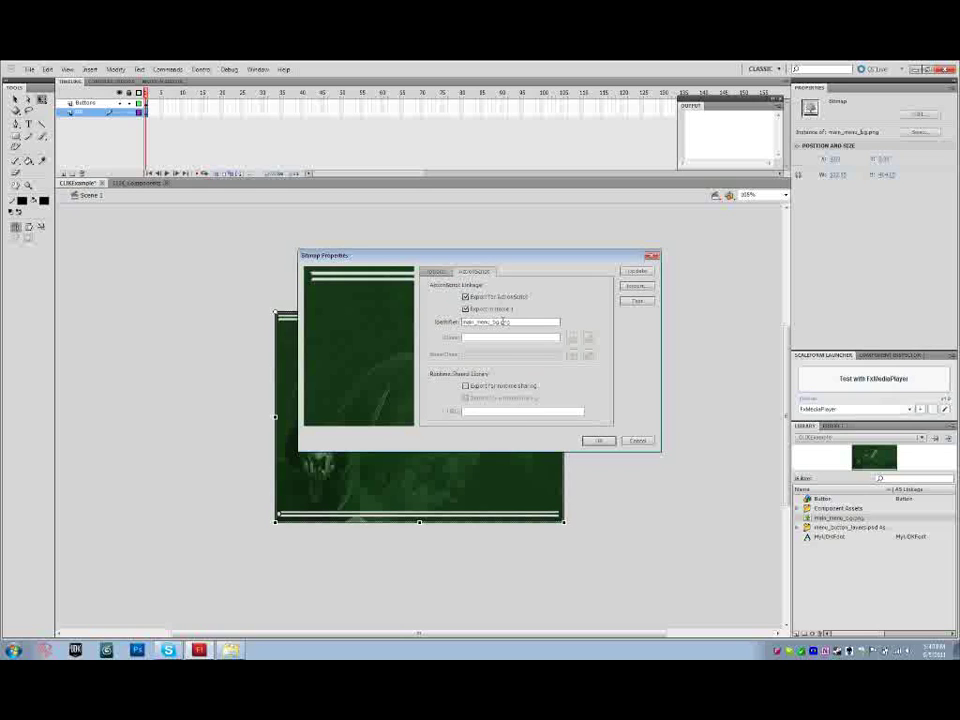
pyautogui.moveTo(512, 322); pyautogui.dragTo(500, 327)
pyautogui.press('BackSpace')
# - Rename the background bitmap as main_menu_bg without the .png extension and apply its bitmap properties
pyautogui.click(448, 273)
pyautogui.moveTo(475, 288); pyautogui.dragTo(467, 289)
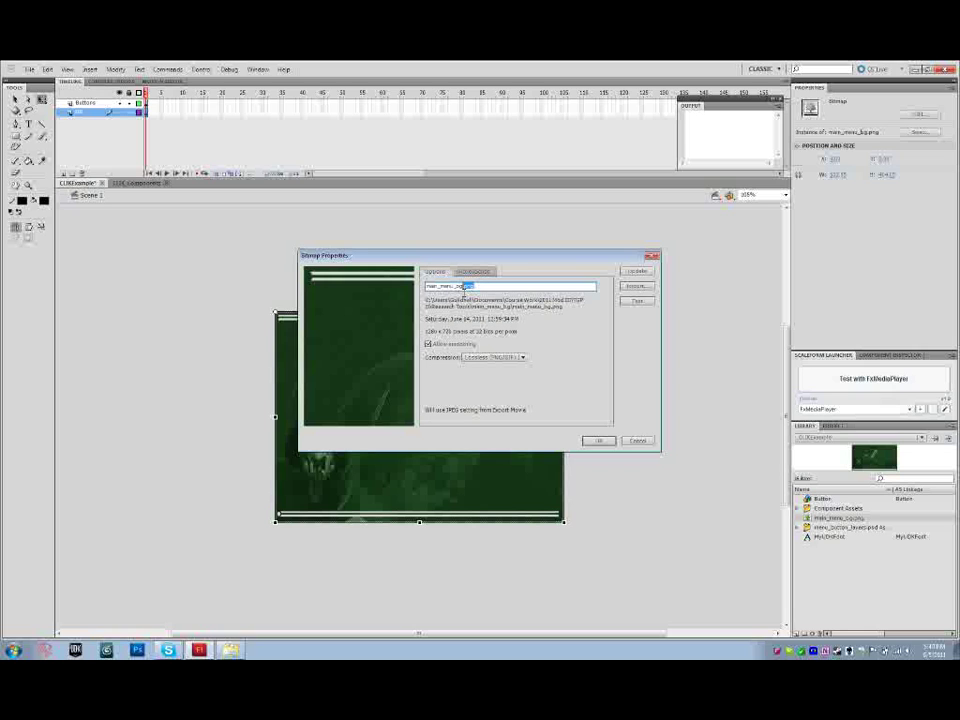
pyautogui.click(474, 271)
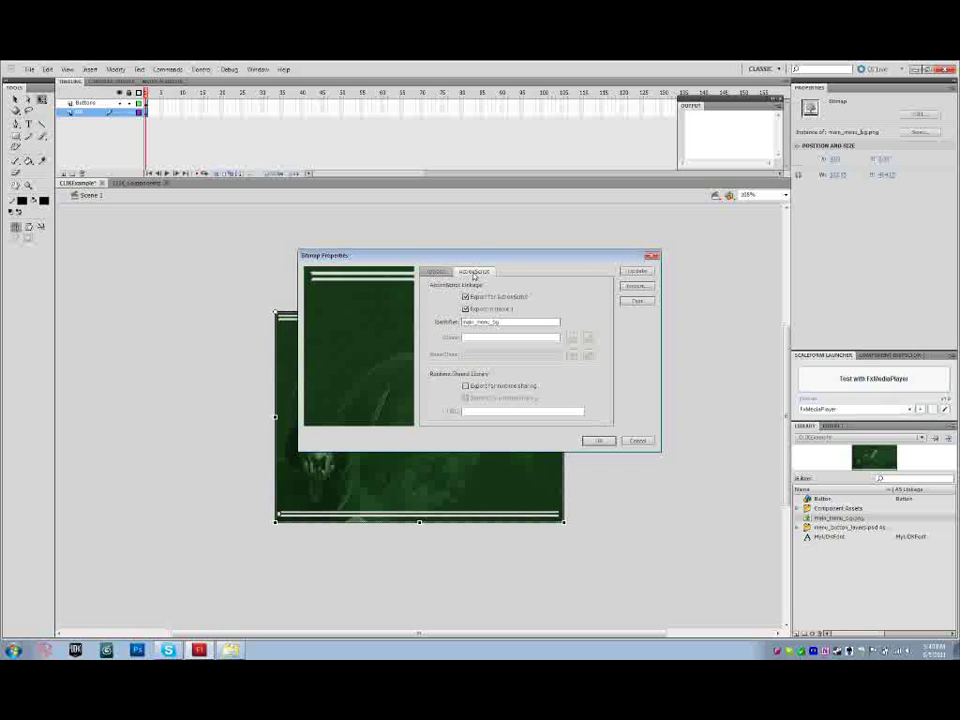
pyautogui.click(502, 321)
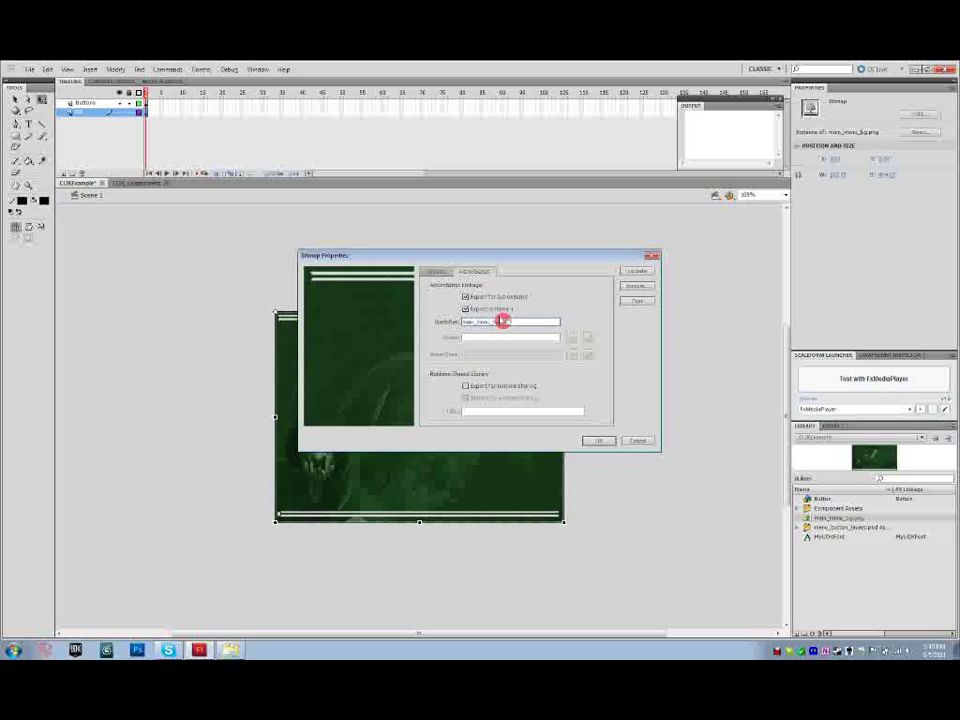
pyautogui.click(599, 442)
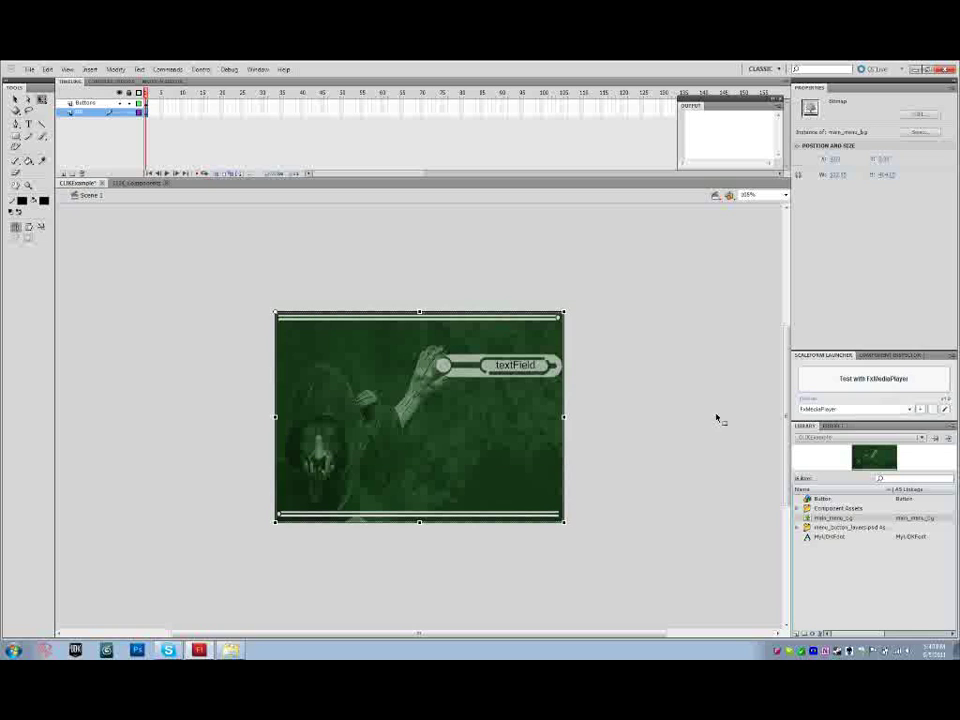
# - Test the menu with FxMediaPlayer again to check the background image with its new bitmap settings
pyautogui.click(828, 384)
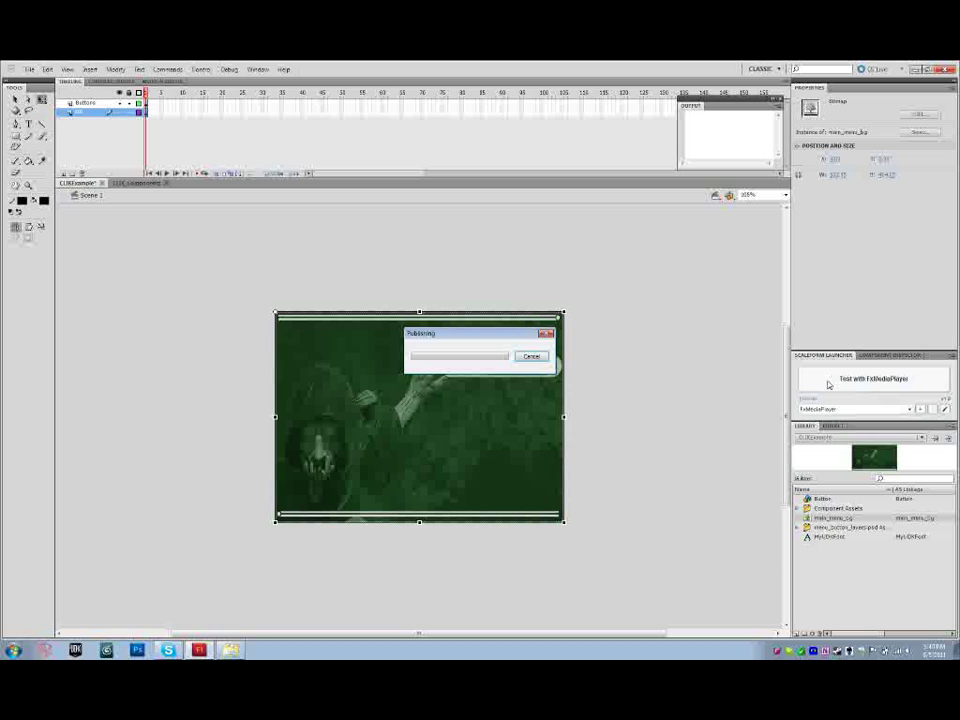